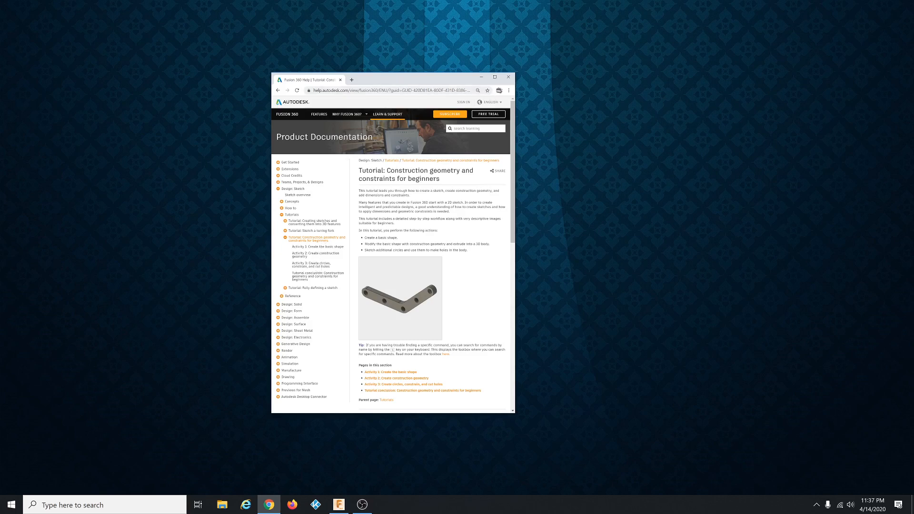
Look through the activity pages of the tutorial on construction geometry and constraints for beginners, returning to its overview.
{"action": "left_click_drag", "start_coordinate": [401, 81], "coordinate": [750, 87]}
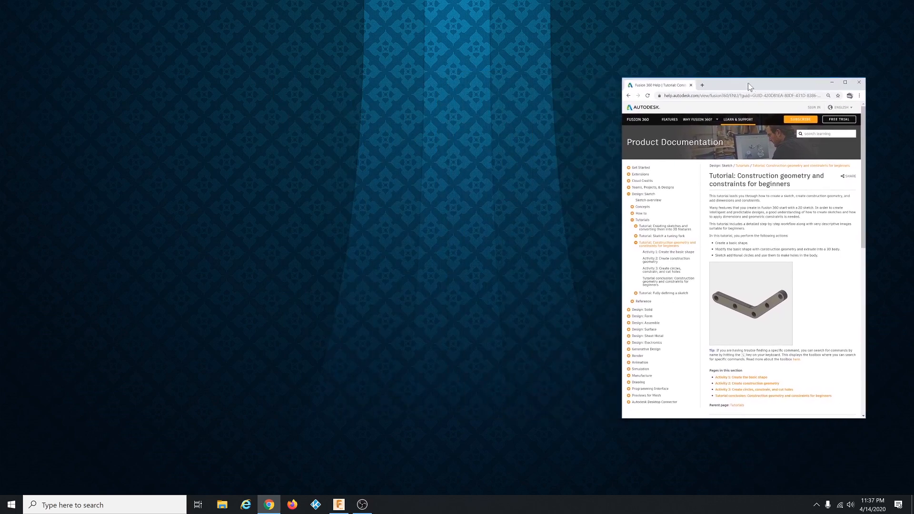
{"action": "left_click", "coordinate": [665, 258]}
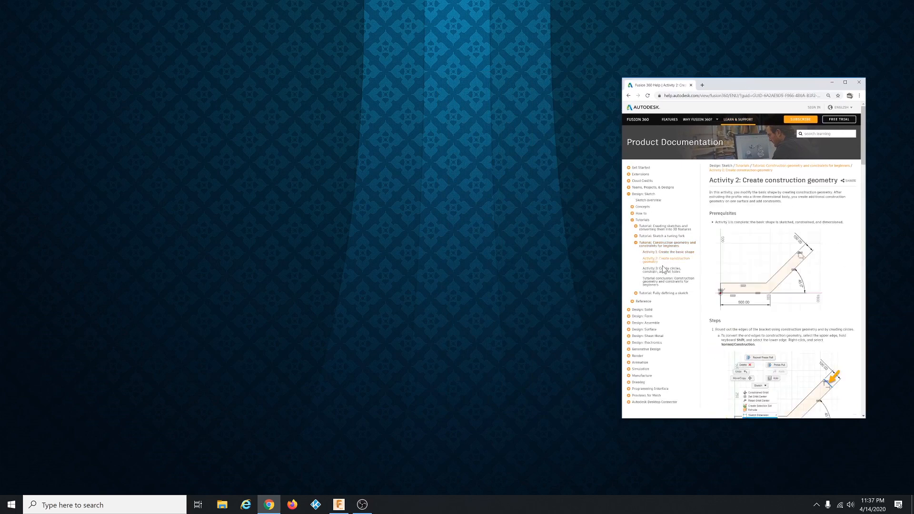
{"action": "left_click", "coordinate": [663, 270]}
{"action": "left_click", "coordinate": [665, 251]}
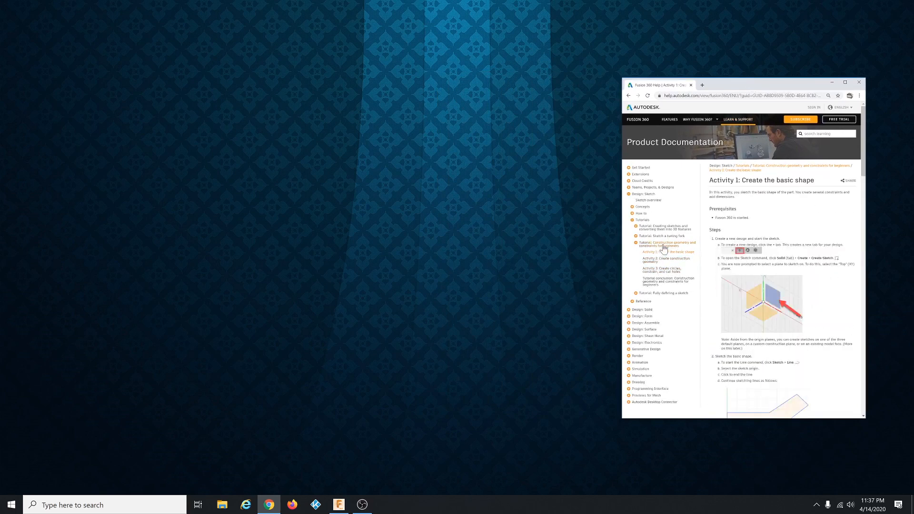
{"action": "left_click", "coordinate": [666, 245]}
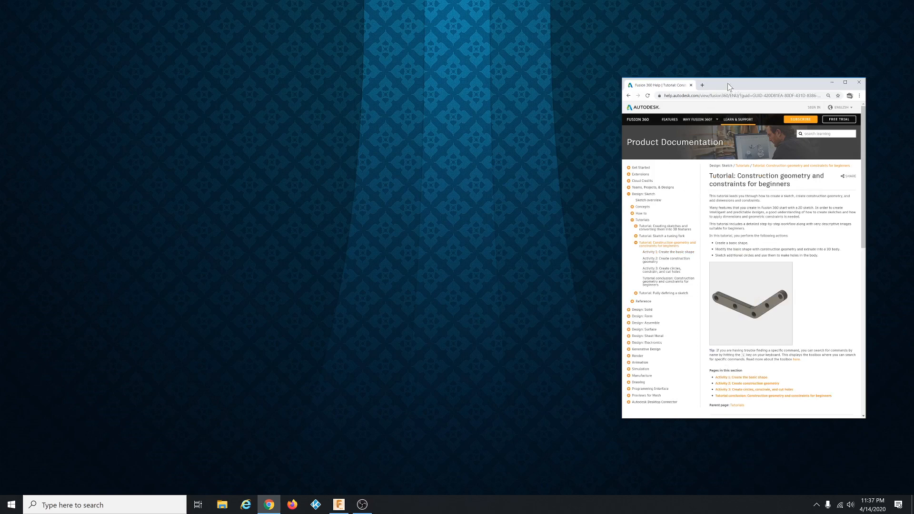
Move the tutorial's browser window out of the way and switch to Autodesk Fusion 360.
{"action": "left_click_drag", "start_coordinate": [749, 86], "coordinate": [814, 105]}
{"action": "left_click", "coordinate": [849, 105]}
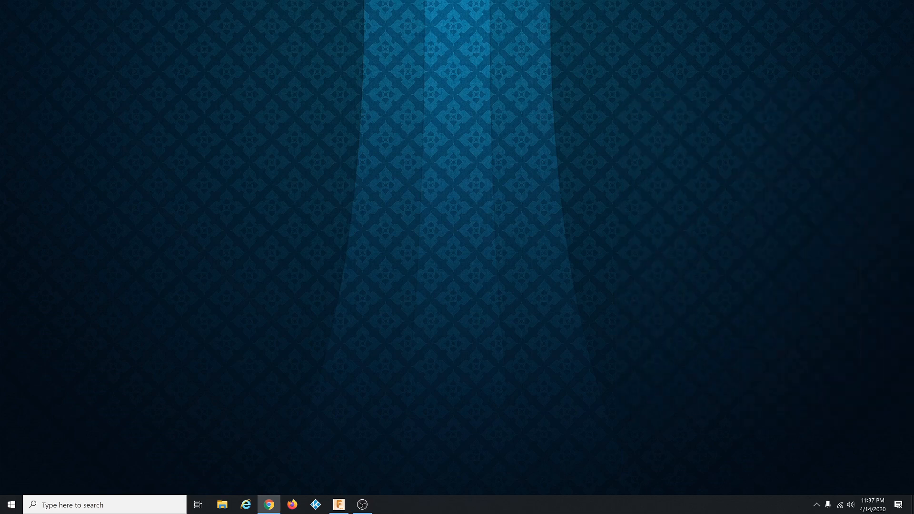
{"action": "left_click", "coordinate": [339, 505]}
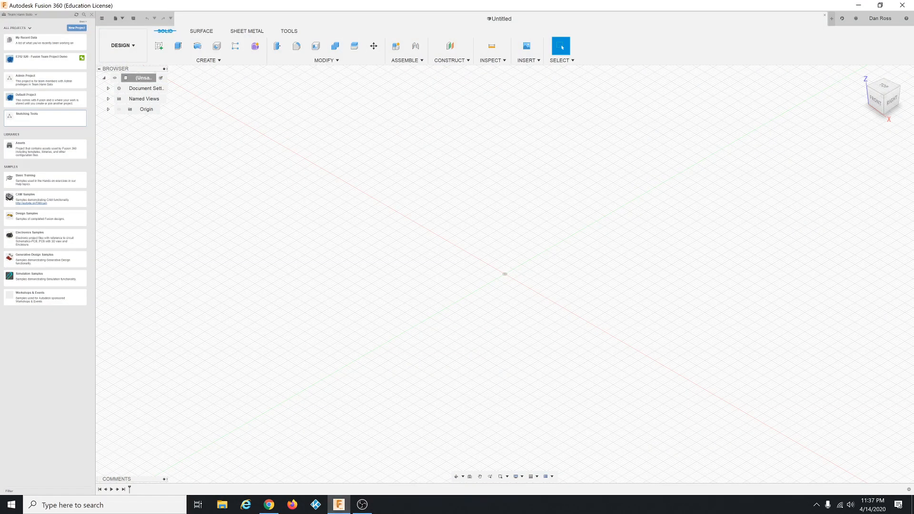
{"action": "left_click", "coordinate": [269, 505]}
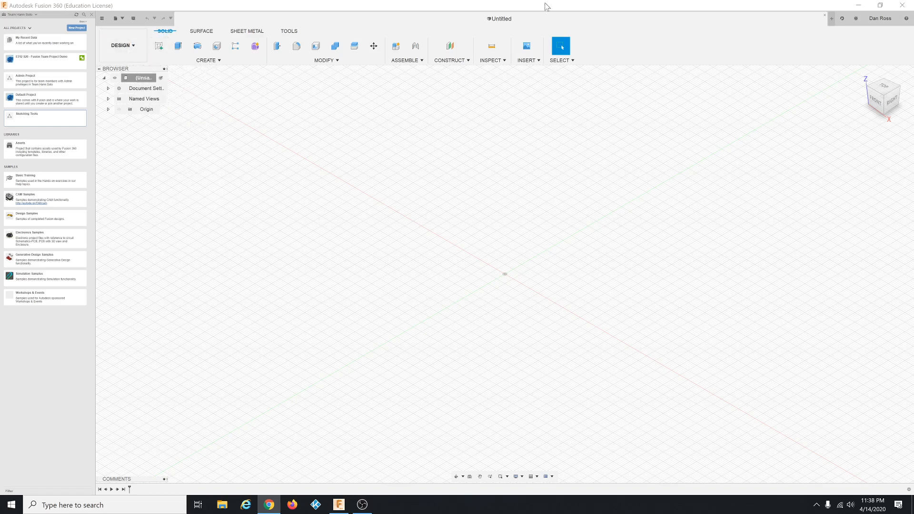
Open an additional blank design and close it again.
{"action": "left_click", "coordinate": [832, 18]}
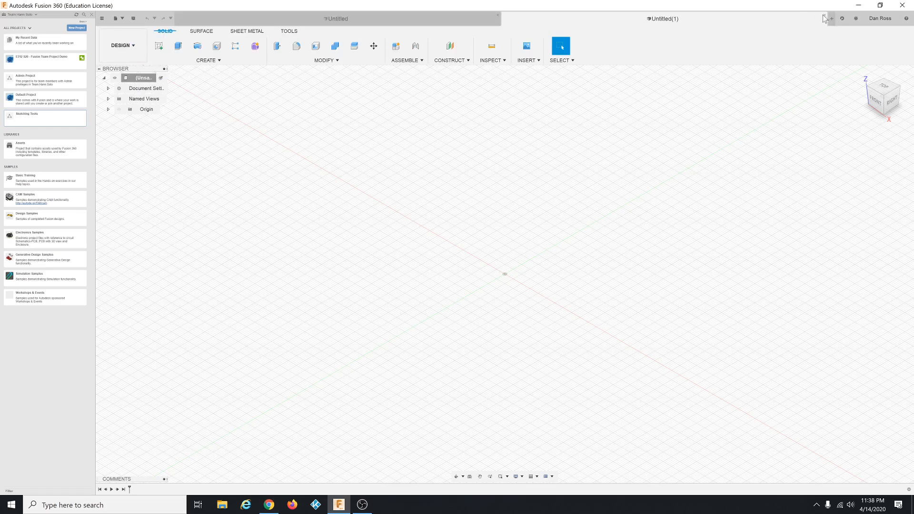
{"action": "left_click", "coordinate": [825, 16]}
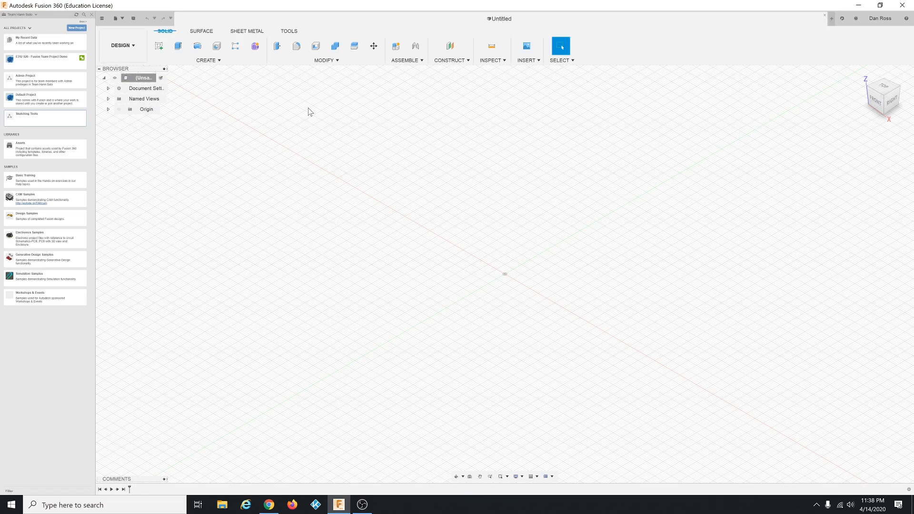
Start a new sketch on the horizontal top plane of the untitled design.
{"action": "left_click", "coordinate": [160, 45]}
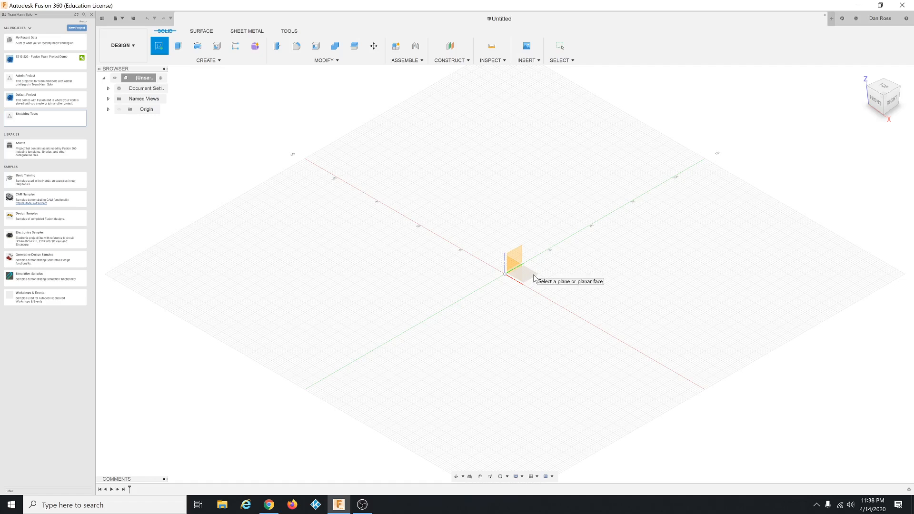
{"action": "left_click", "coordinate": [535, 278]}
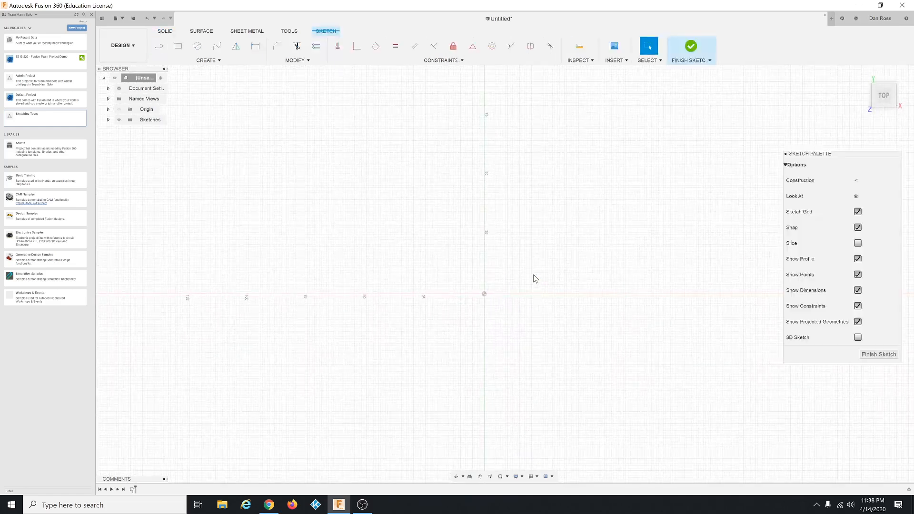
{"action": "scroll", "coordinate": [247, 315], "scroll_direction": "down", "scroll_amount": 3}
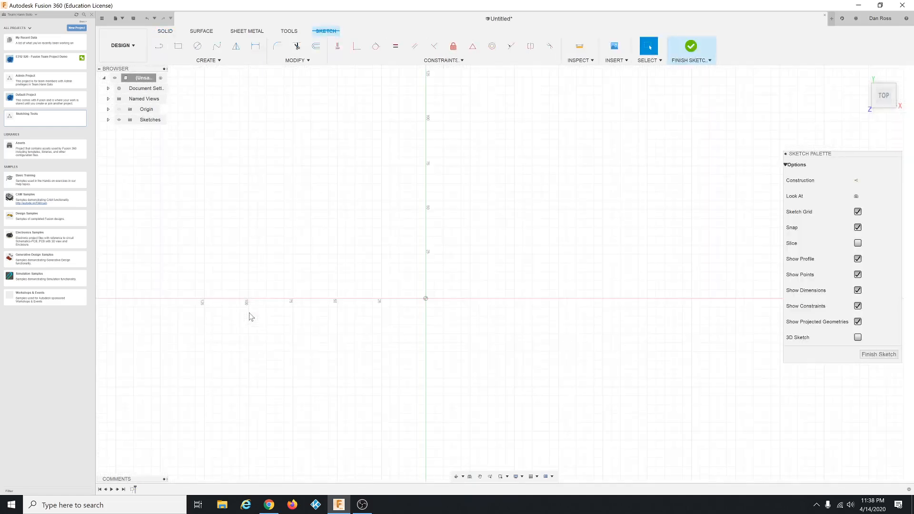
{"action": "scroll", "coordinate": [396, 310], "scroll_direction": "down", "scroll_amount": 4}
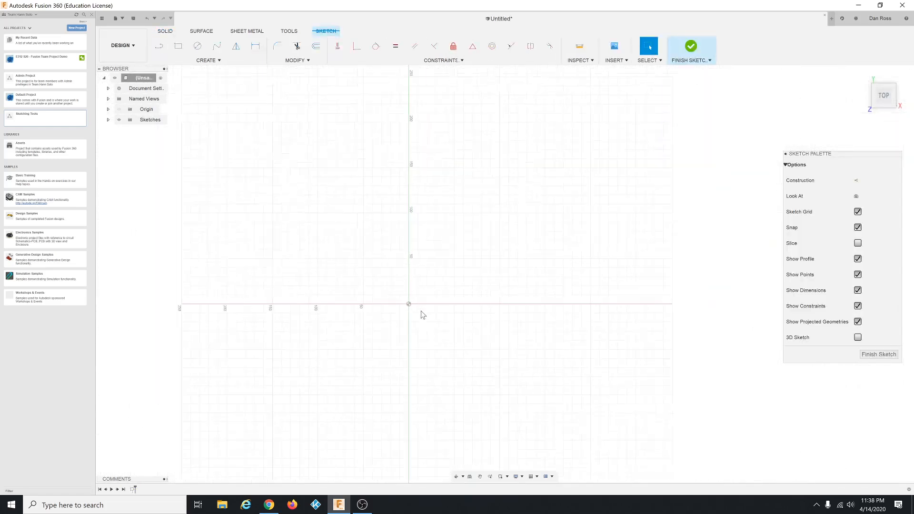
{"action": "scroll", "coordinate": [635, 332], "scroll_direction": "up", "scroll_amount": 2}
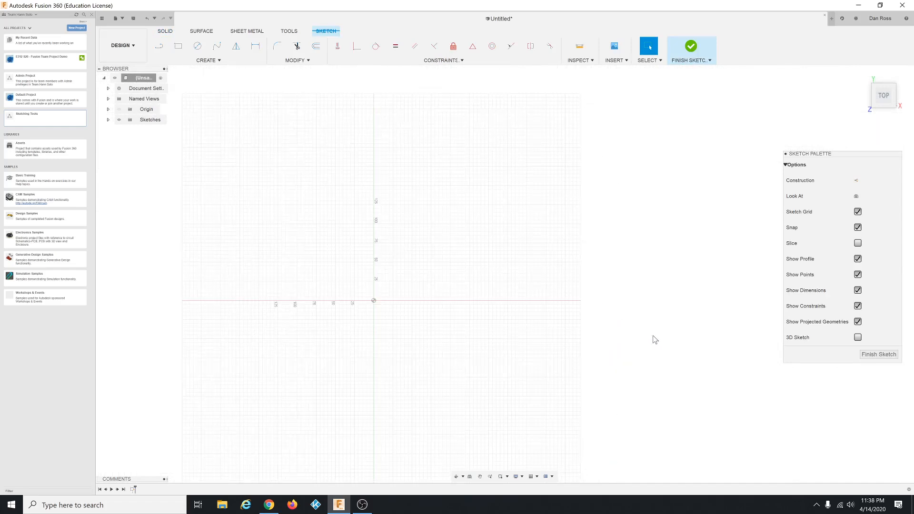
{"action": "key", "text": "alt+Tab"}
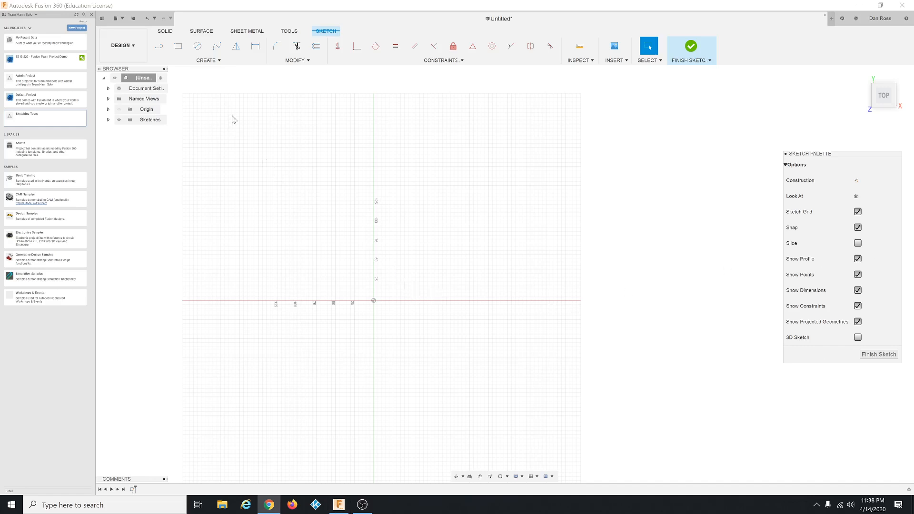
Sketch a closed six-sided bent bracket outline with lines, starting at the origin with a 375 mm horizontal bottom edge and an arm angled upward.
{"action": "left_click", "coordinate": [222, 62]}
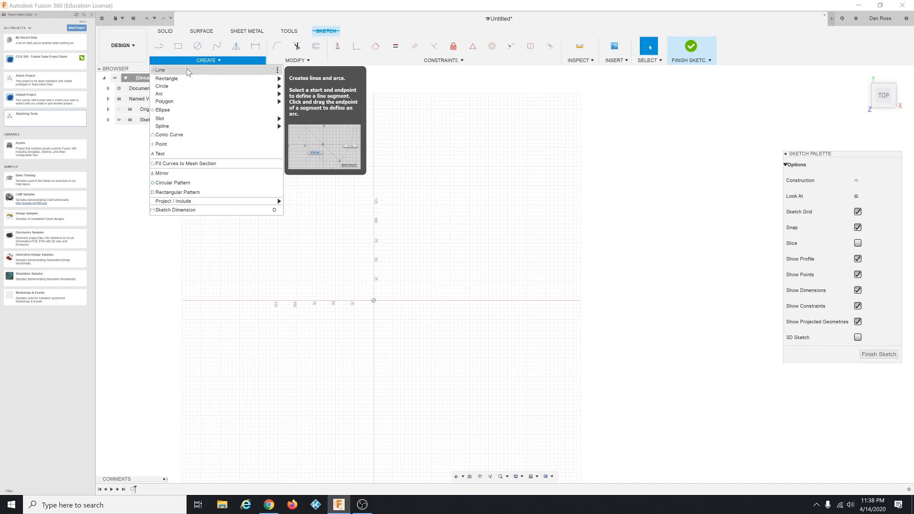
{"action": "left_click", "coordinate": [187, 71]}
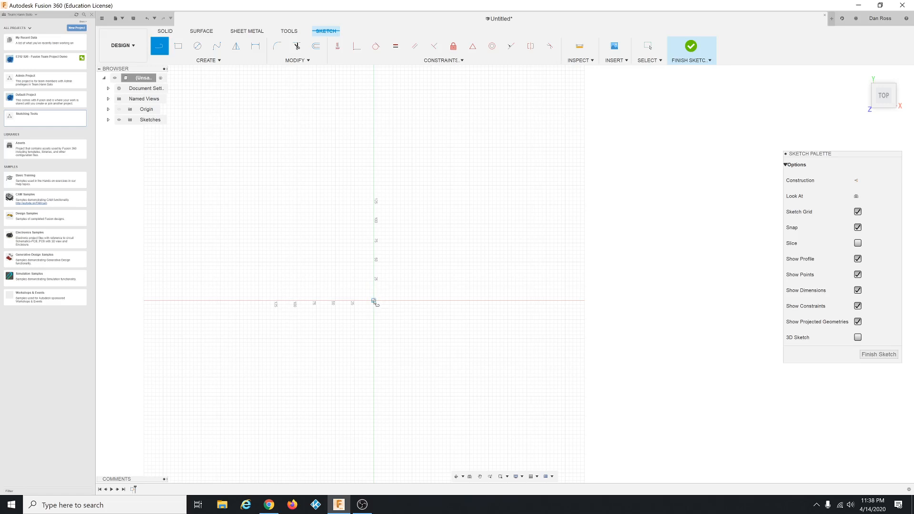
{"action": "left_click", "coordinate": [374, 301]}
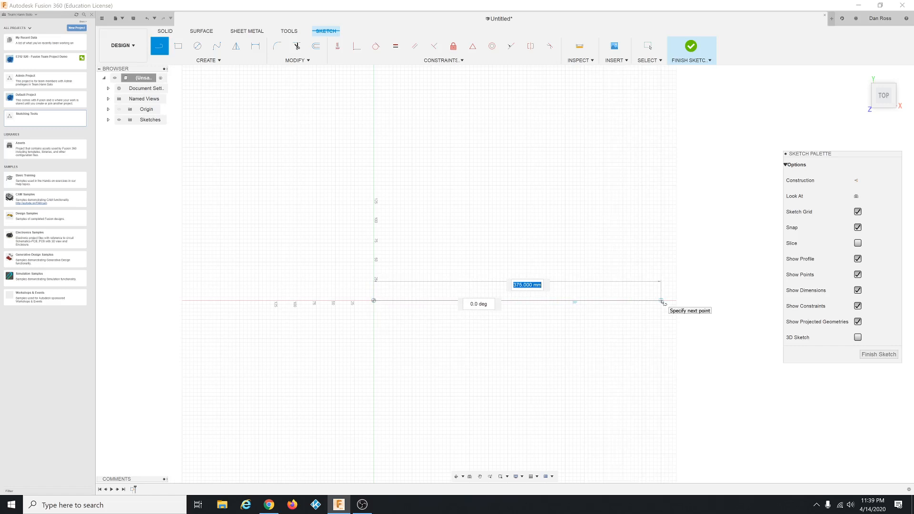
{"action": "left_click", "coordinate": [661, 301]}
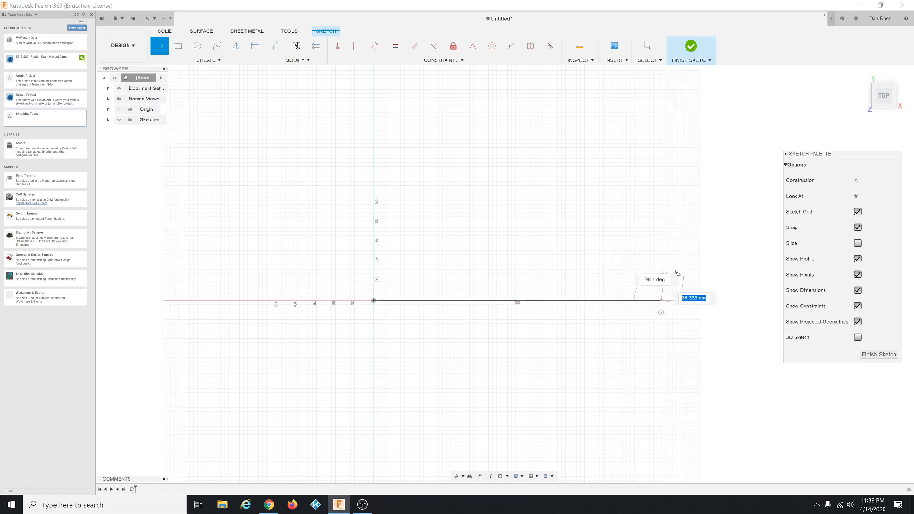
{"action": "left_click", "coordinate": [769, 221]}
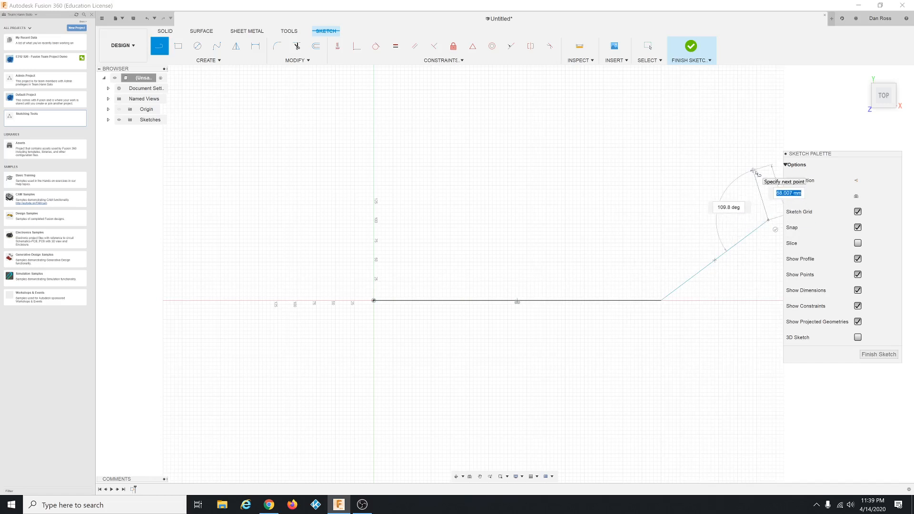
{"action": "left_click", "coordinate": [754, 170]}
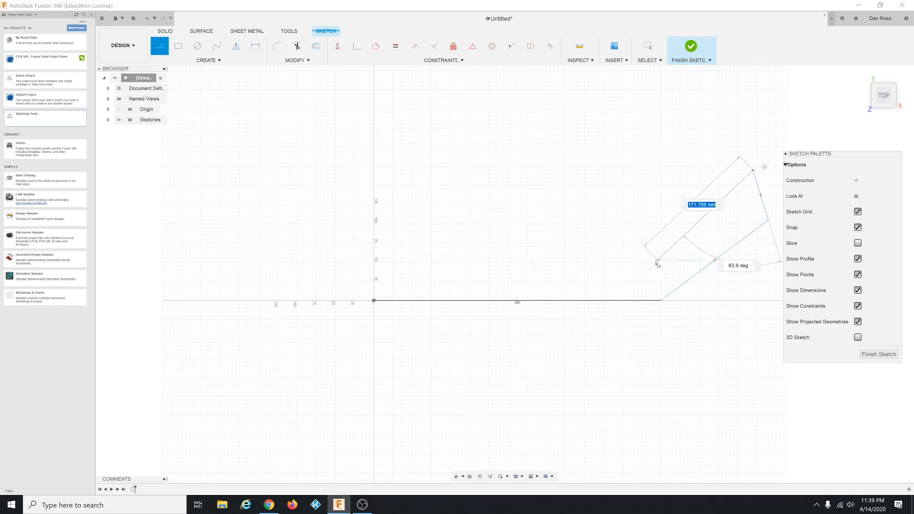
{"action": "left_click", "coordinate": [631, 240]}
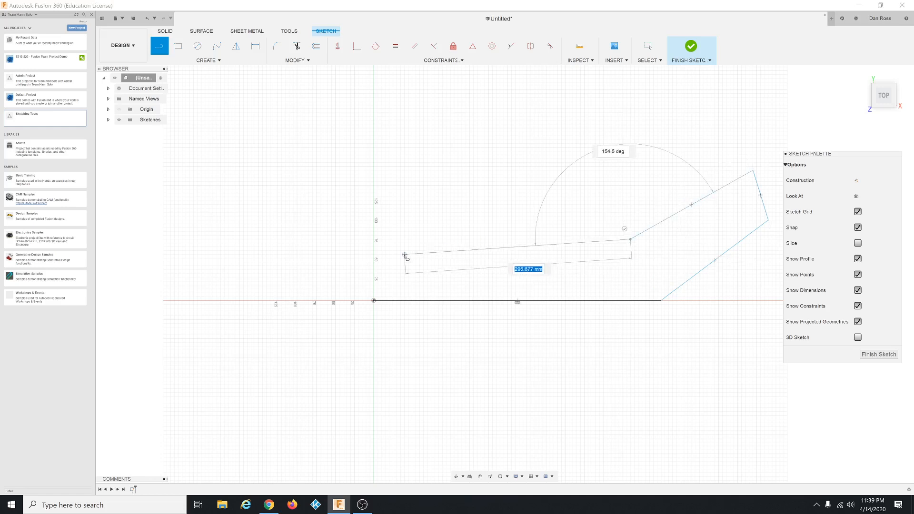
{"action": "left_click", "coordinate": [375, 255]}
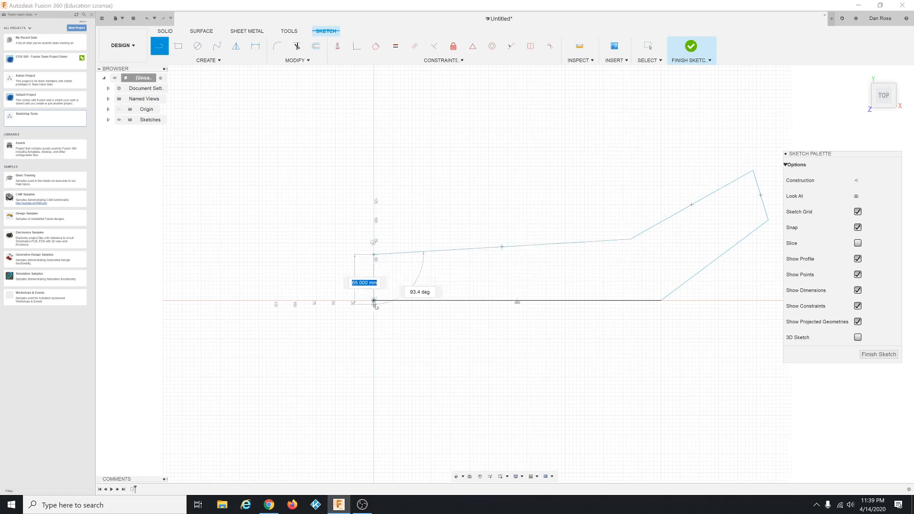
{"action": "left_click", "coordinate": [374, 300]}
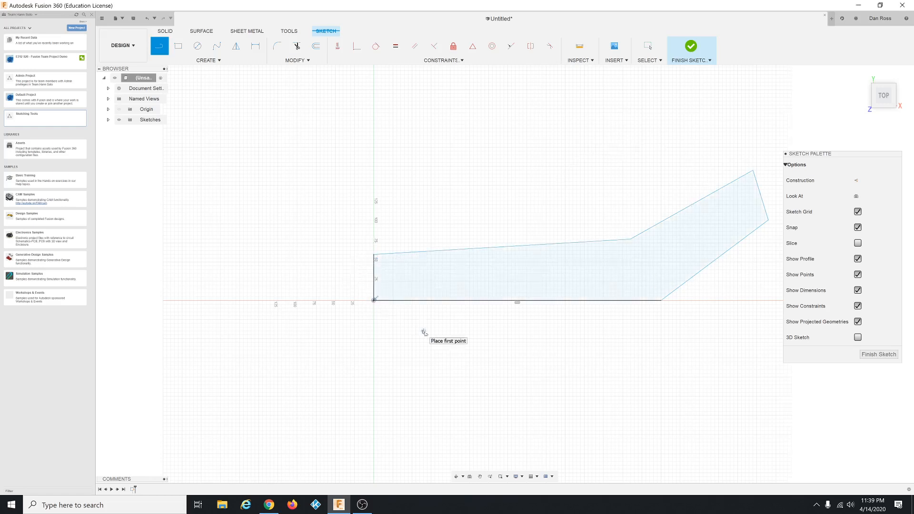
{"action": "scroll", "coordinate": [233, 356], "scroll_direction": "down", "scroll_amount": 1}
{"action": "scroll", "coordinate": [662, 340], "scroll_direction": "up", "scroll_amount": 1}
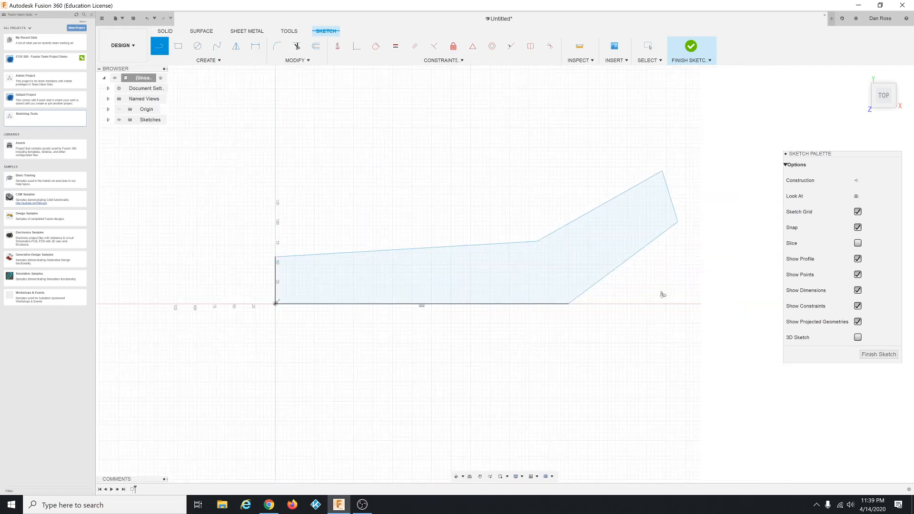
{"action": "scroll", "coordinate": [662, 285], "scroll_direction": "up", "scroll_amount": 1}
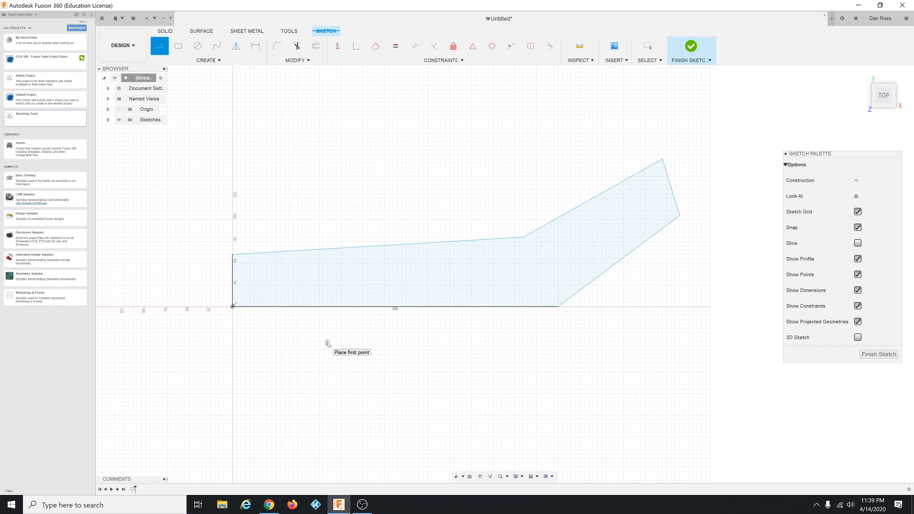
{"action": "key", "text": "Escape"}
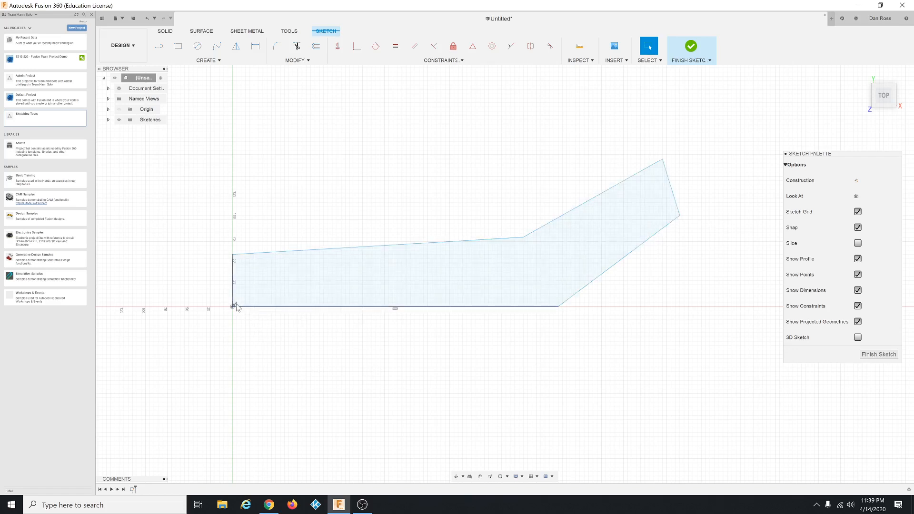
Apply a Perpendicular constraint between the outline's bottom edge and its vertical end edge at the origin.
{"action": "left_click", "coordinate": [237, 307]}
{"action": "left_click", "coordinate": [436, 50]}
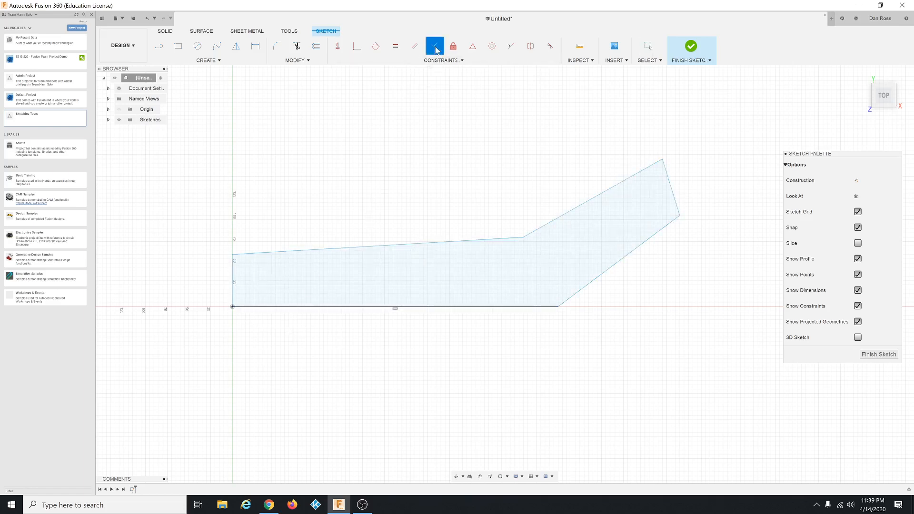
{"action": "left_click", "coordinate": [233, 292]}
{"action": "key", "text": "Escape"}
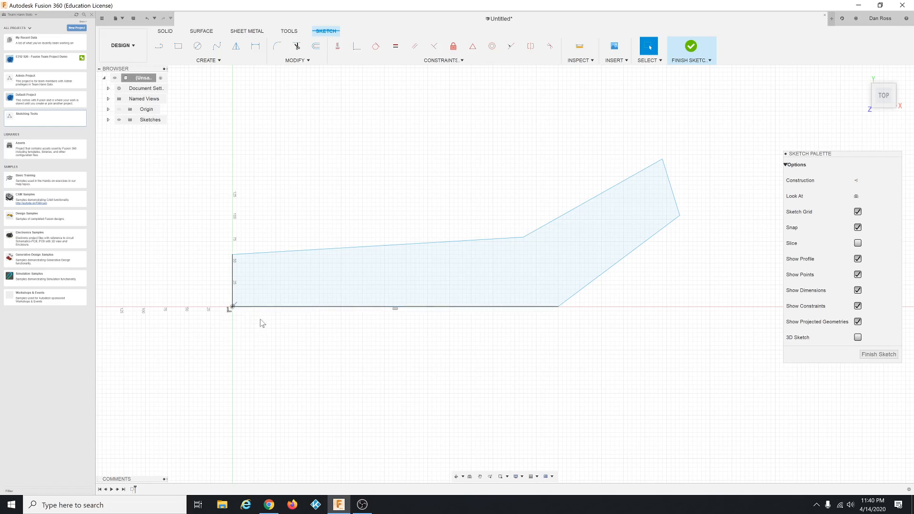
Constrain the angled arm's end edge perpendicular to both the lower and upper long edges of the arm.
{"action": "scroll", "coordinate": [638, 307], "scroll_direction": "down", "scroll_amount": 2}
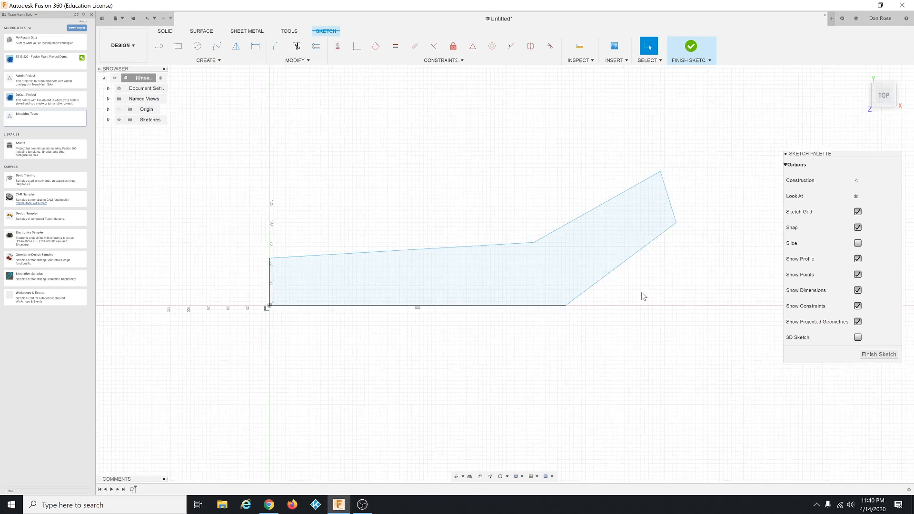
{"action": "left_click", "coordinate": [438, 49]}
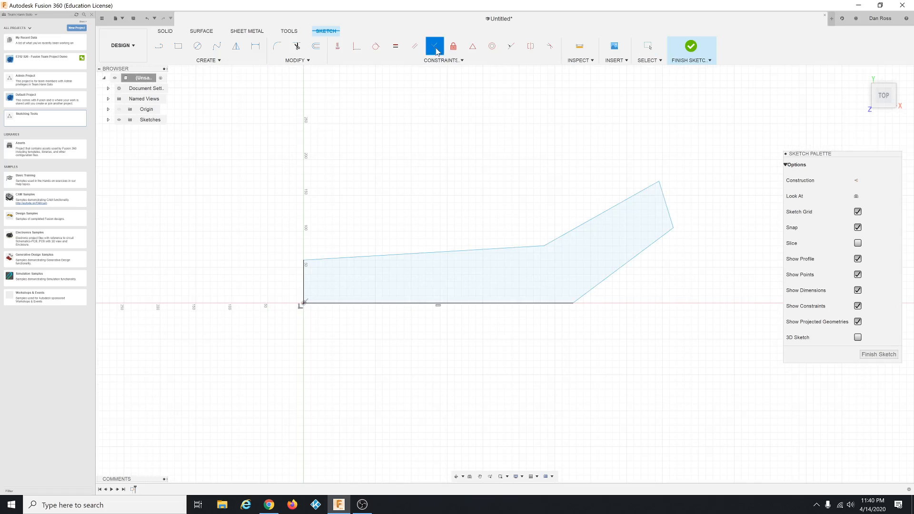
{"action": "left_click", "coordinate": [661, 190]}
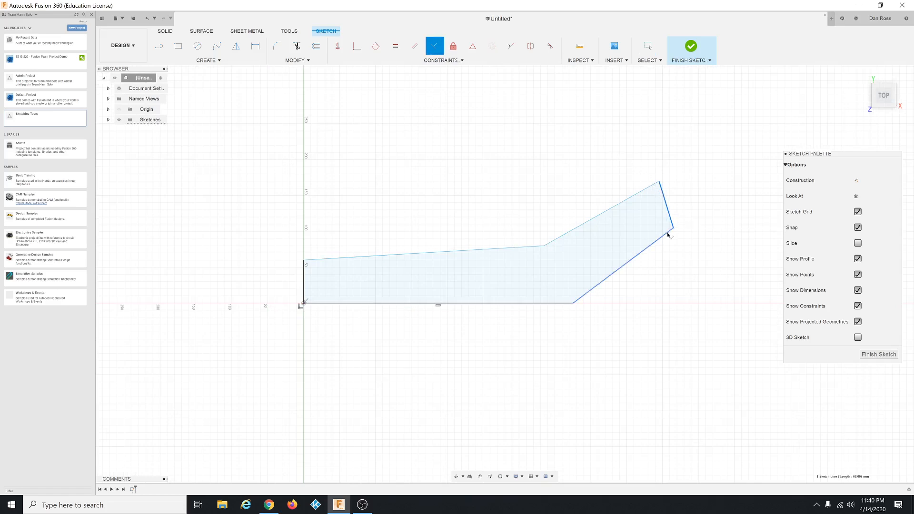
{"action": "left_click", "coordinate": [667, 234]}
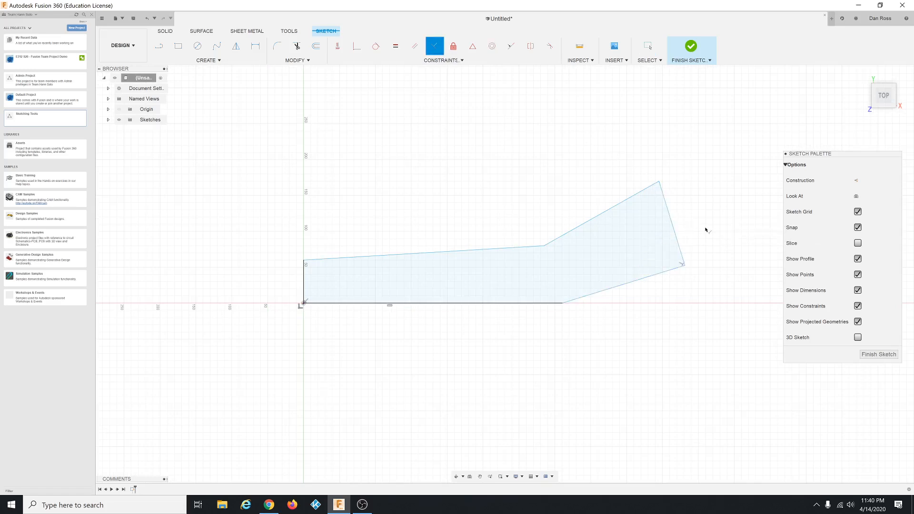
{"action": "left_click", "coordinate": [665, 200]}
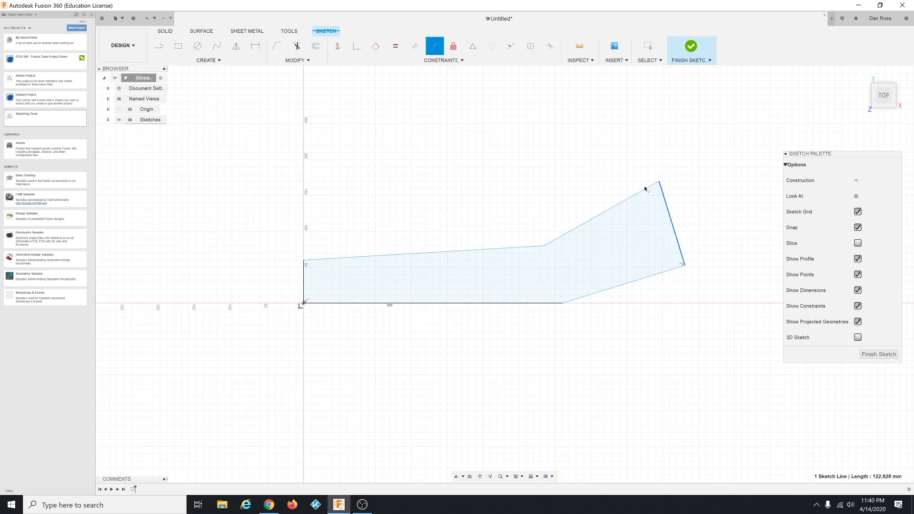
{"action": "left_click", "coordinate": [645, 190]}
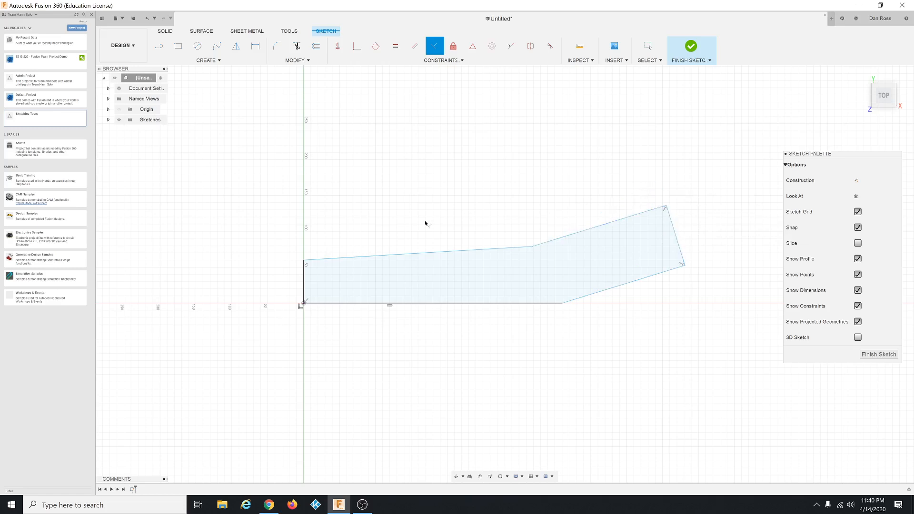
{"action": "left_click", "coordinate": [327, 260]}
{"action": "left_click", "coordinate": [395, 48]}
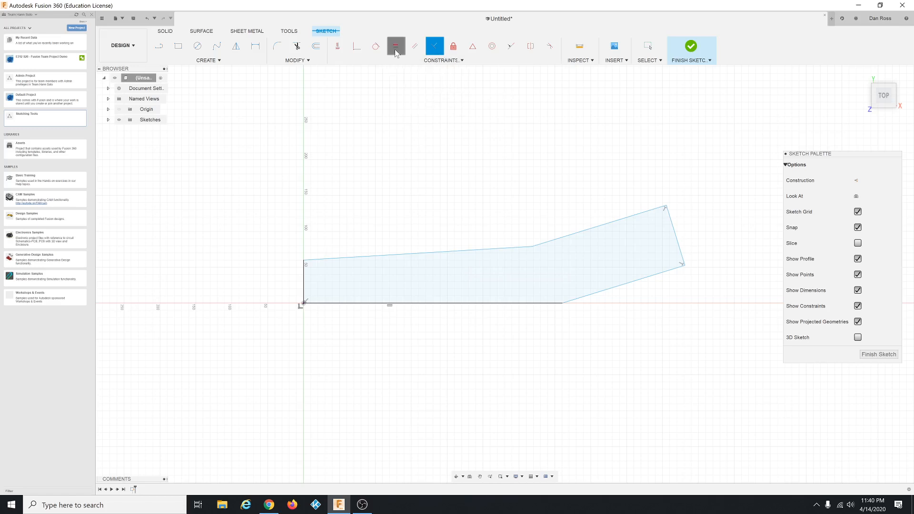
{"action": "left_click", "coordinate": [418, 254]}
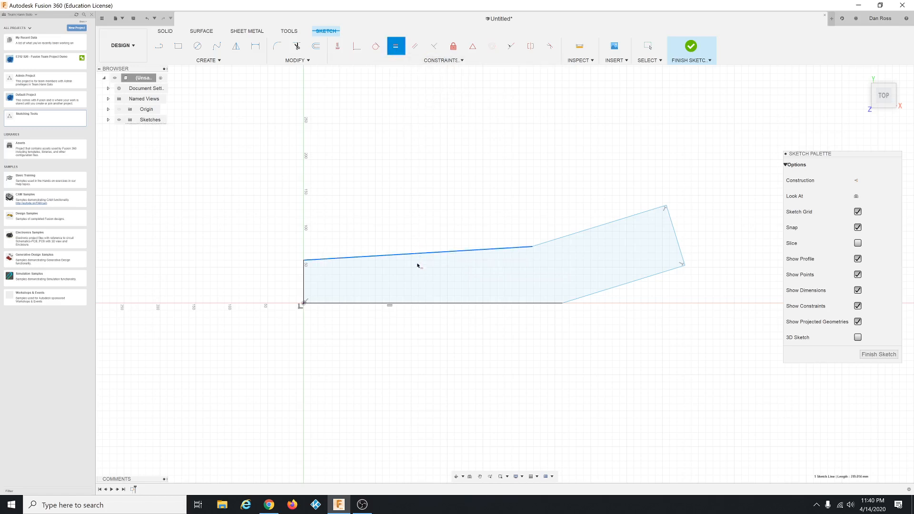
{"action": "left_click", "coordinate": [414, 305]}
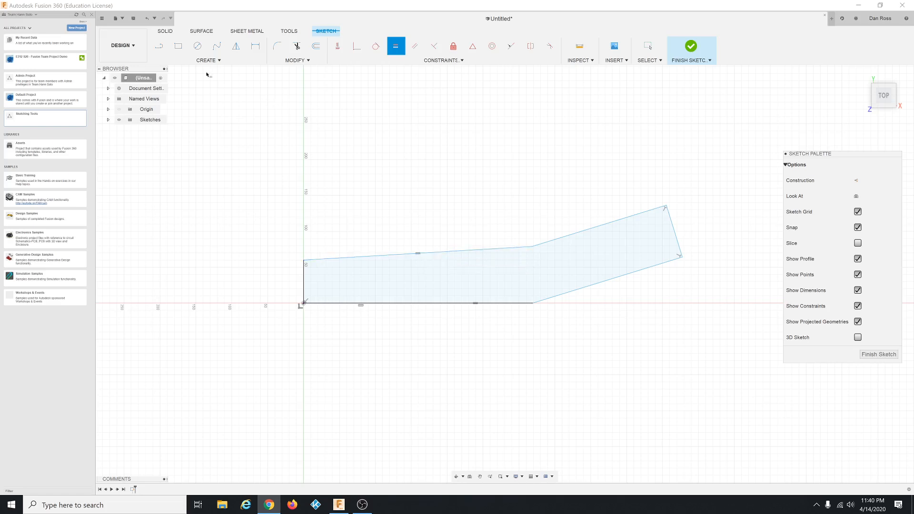
{"action": "key", "text": "Escape"}
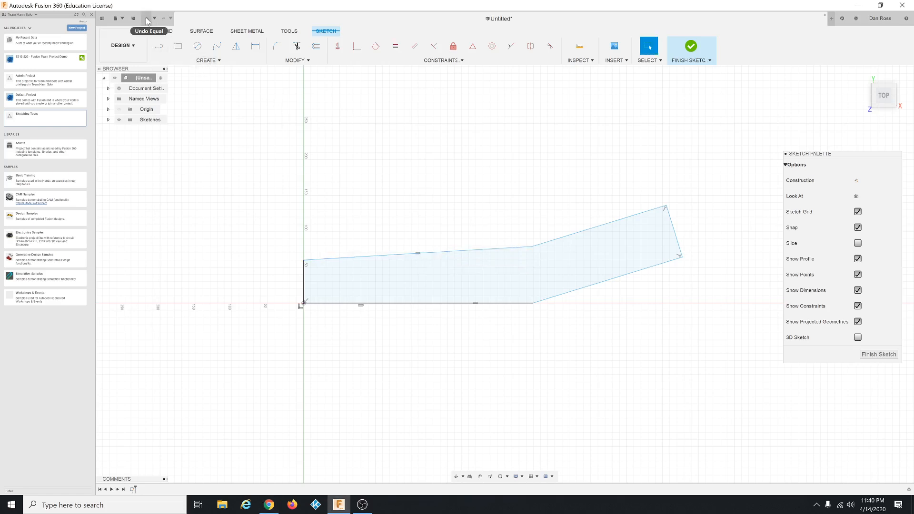
{"action": "left_click", "coordinate": [147, 19]}
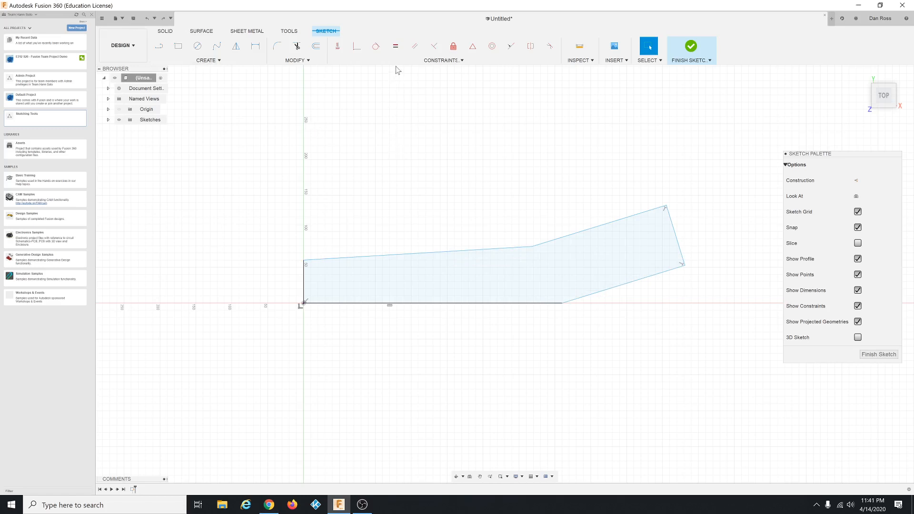
Constrain the outline's upper straight edge horizontal and make the vertical end edge at the origin equal to the angled arm's end edge.
{"action": "left_click", "coordinate": [337, 48]}
{"action": "left_click", "coordinate": [418, 253]}
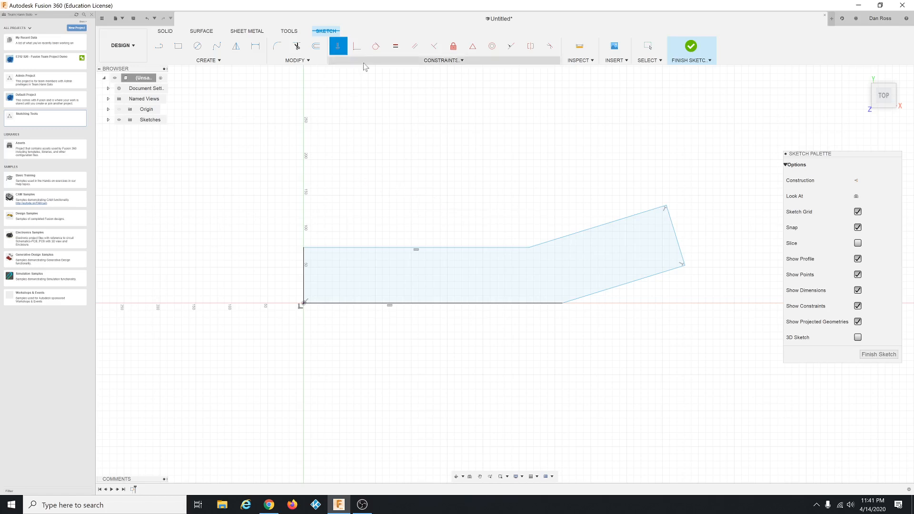
{"action": "left_click", "coordinate": [397, 52]}
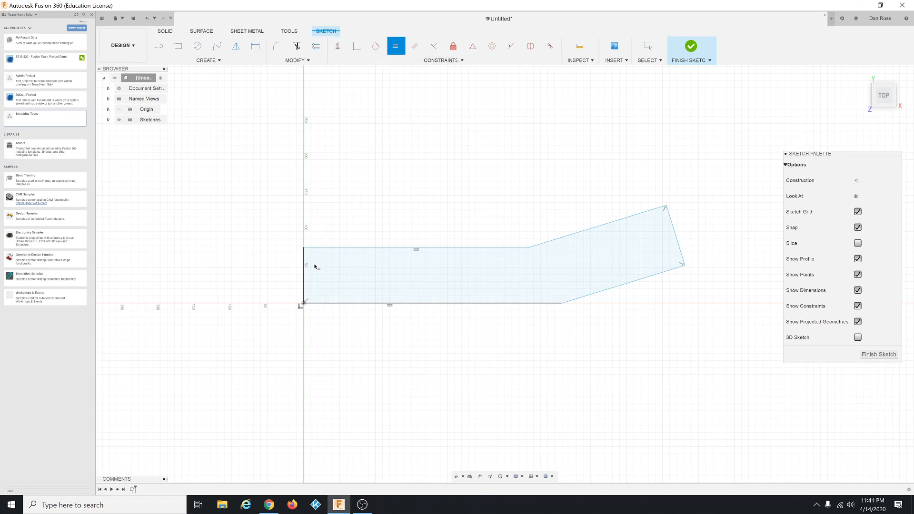
{"action": "left_click", "coordinate": [303, 281]}
{"action": "left_click", "coordinate": [674, 238]}
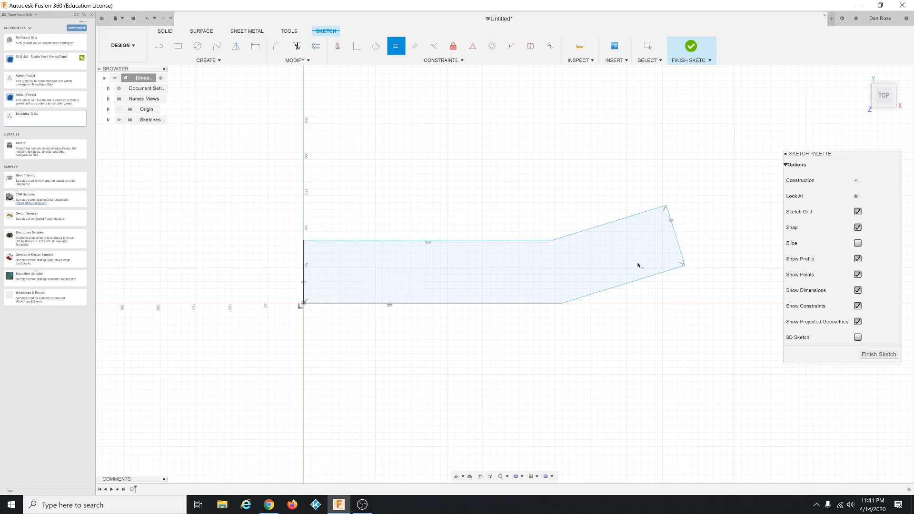
Apply an Equal constraint between the angled arm's lower edge and the outline's horizontal bottom edge.
{"action": "left_click", "coordinate": [613, 290]}
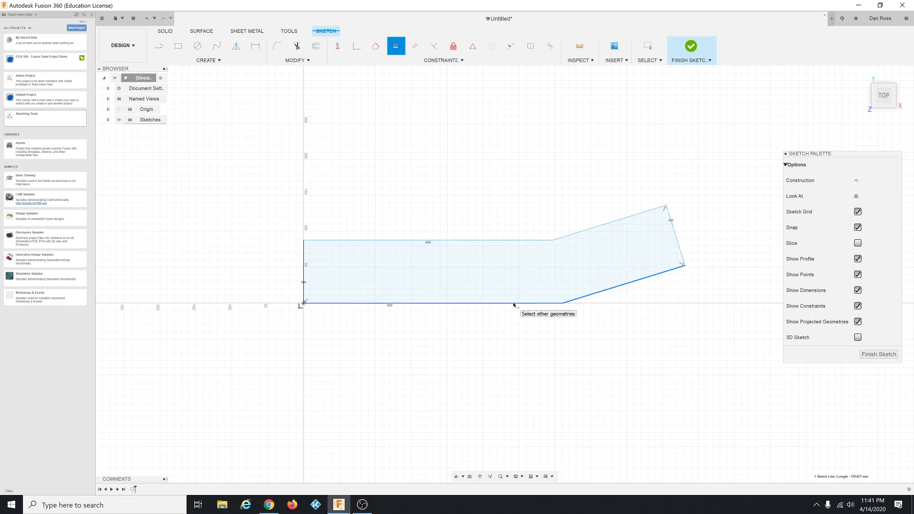
{"action": "left_click", "coordinate": [514, 303]}
{"action": "scroll", "coordinate": [298, 364], "scroll_direction": "down", "scroll_amount": 2}
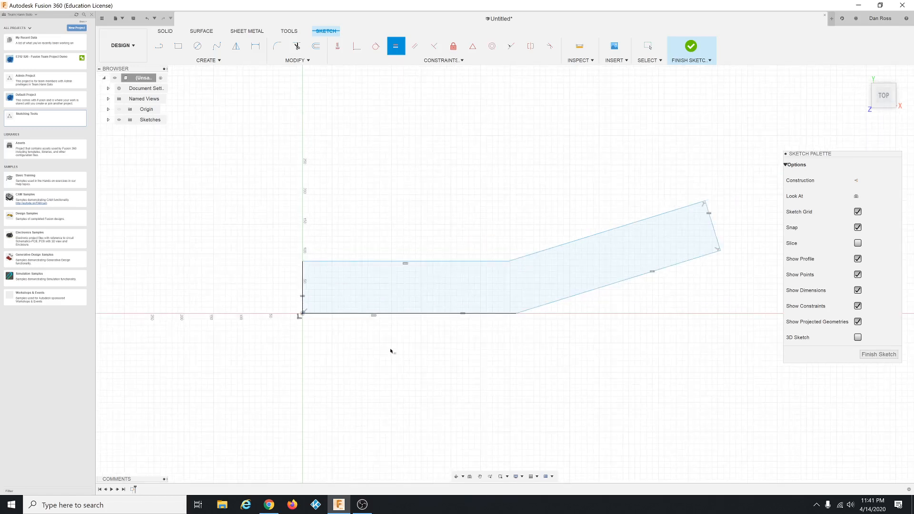
{"action": "scroll", "coordinate": [745, 253], "scroll_direction": "up", "scroll_amount": 2}
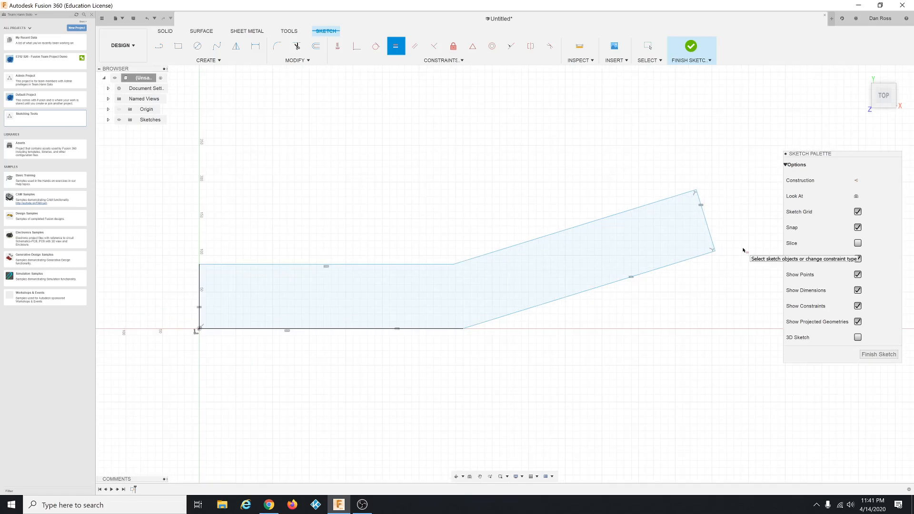
{"action": "scroll", "coordinate": [744, 250], "scroll_direction": "down", "scroll_amount": 1}
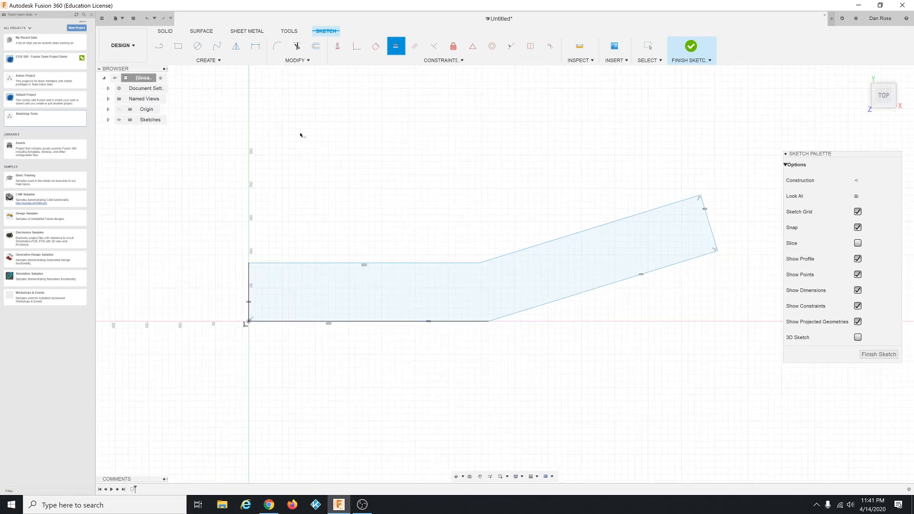
Dimension the horizontal bottom edge from the origin to the bend corner at 500 mm, placed below the outline.
{"action": "left_click", "coordinate": [256, 47]}
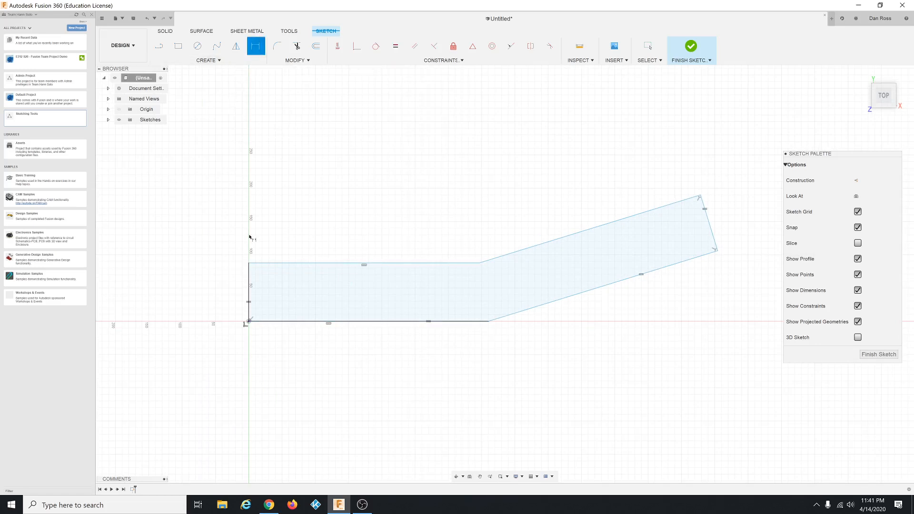
{"action": "left_click", "coordinate": [250, 323]}
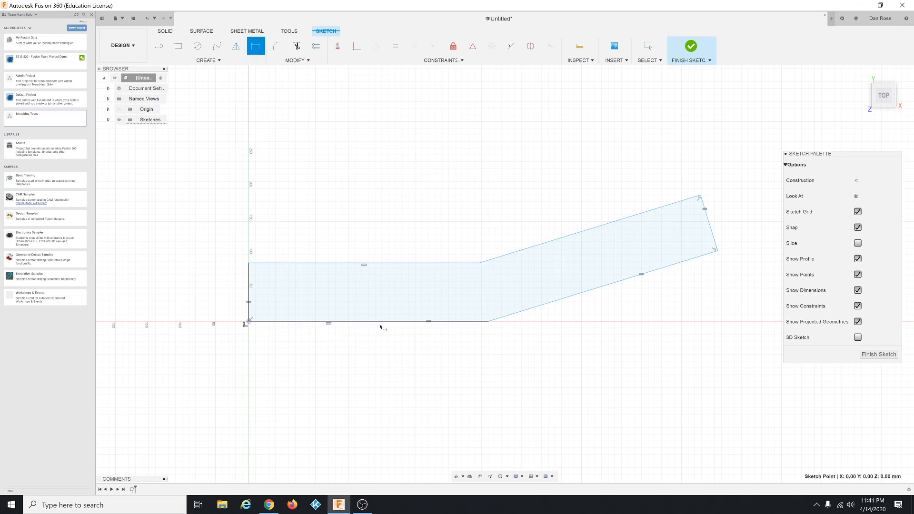
{"action": "left_click", "coordinate": [489, 322]}
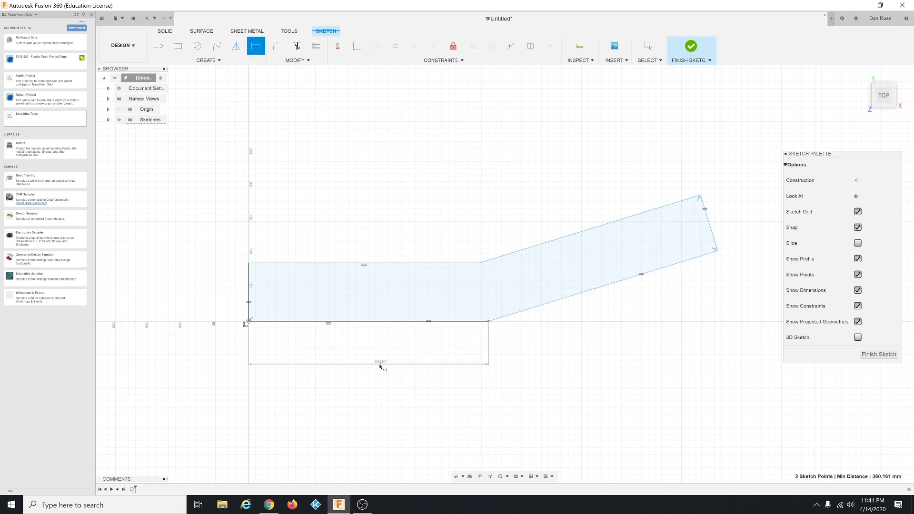
{"action": "left_click", "coordinate": [379, 369]}
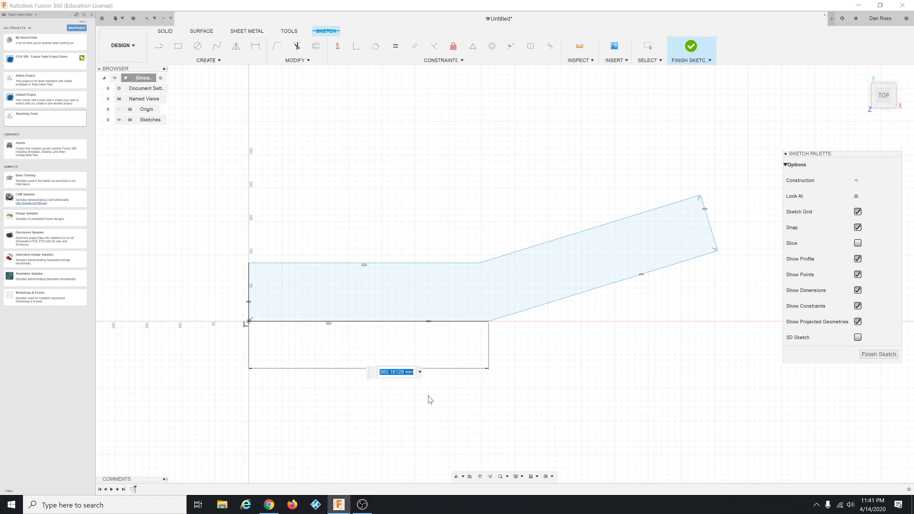
{"action": "type", "text": "500"}
{"action": "key", "text": "Return"}
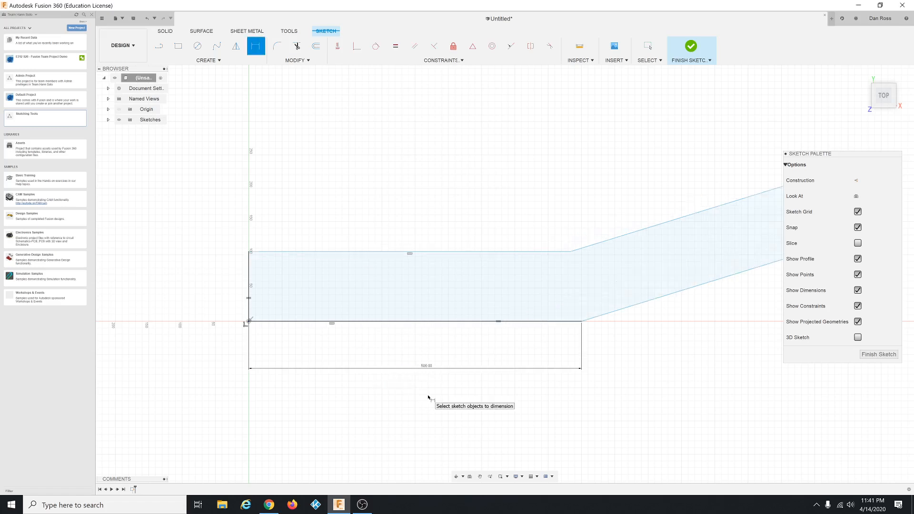
Change the bottom edge's length dimension to 400 mm and return it to 500 mm.
{"action": "scroll", "coordinate": [323, 385], "scroll_direction": "down", "scroll_amount": 3}
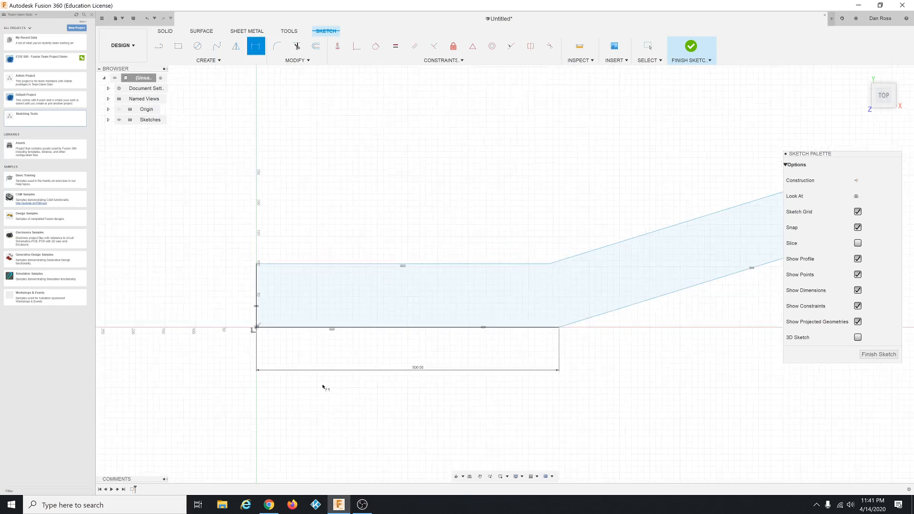
{"action": "double_click", "coordinate": [394, 372]}
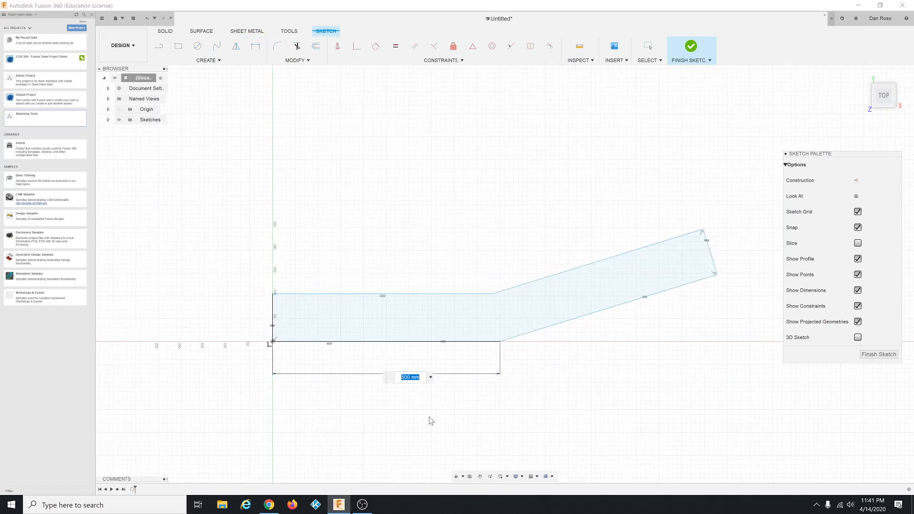
{"action": "type", "text": "400"}
{"action": "key", "text": "Return"}
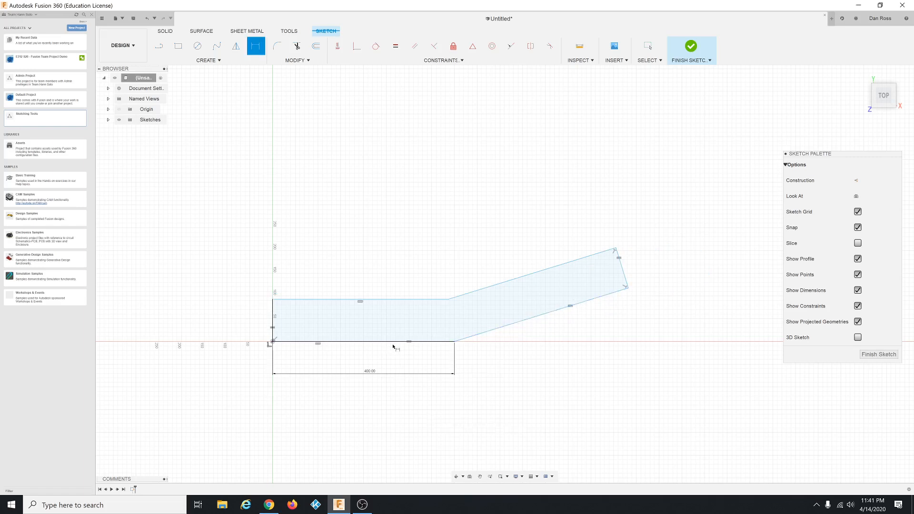
{"action": "double_click", "coordinate": [370, 372]}
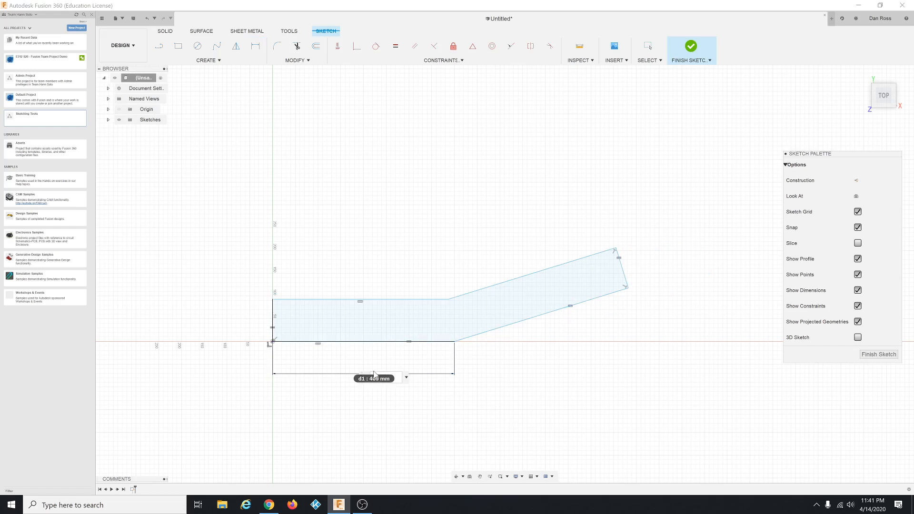
{"action": "type", "text": "500"}
{"action": "key", "text": "Return"}
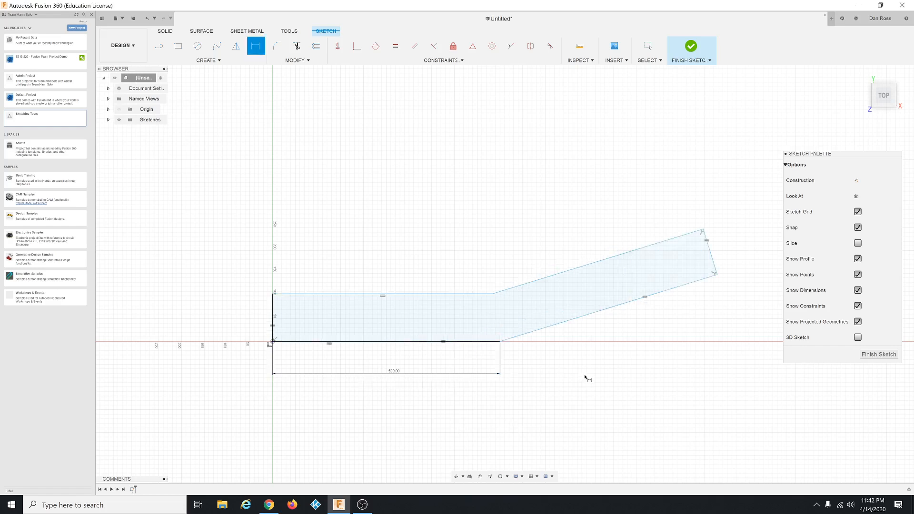
{"action": "left_click", "coordinate": [243, 62]}
{"action": "left_click", "coordinate": [212, 210]}
{"action": "left_click", "coordinate": [703, 230]}
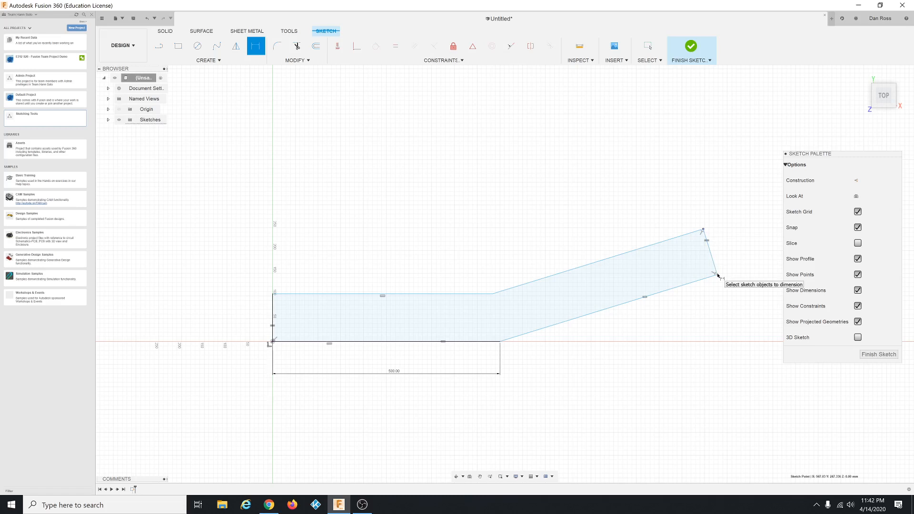
{"action": "left_click", "coordinate": [717, 275]}
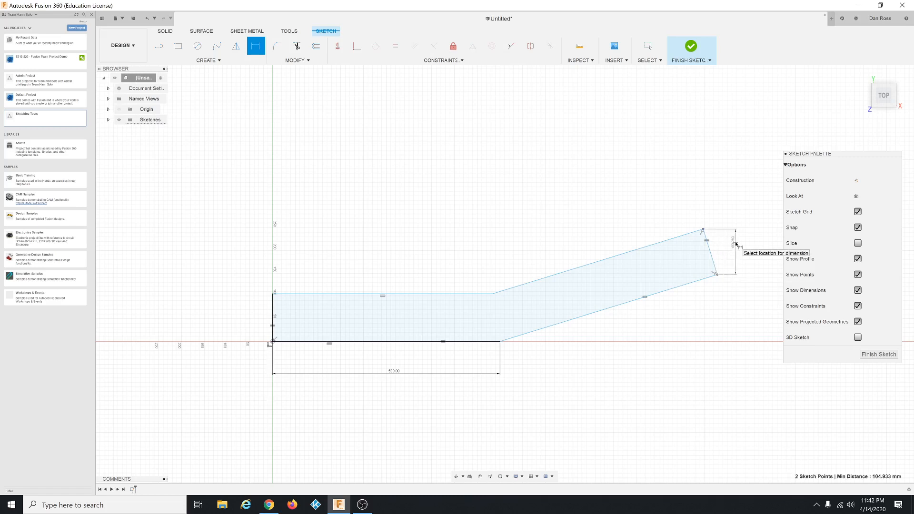
{"action": "key", "text": "Escape"}
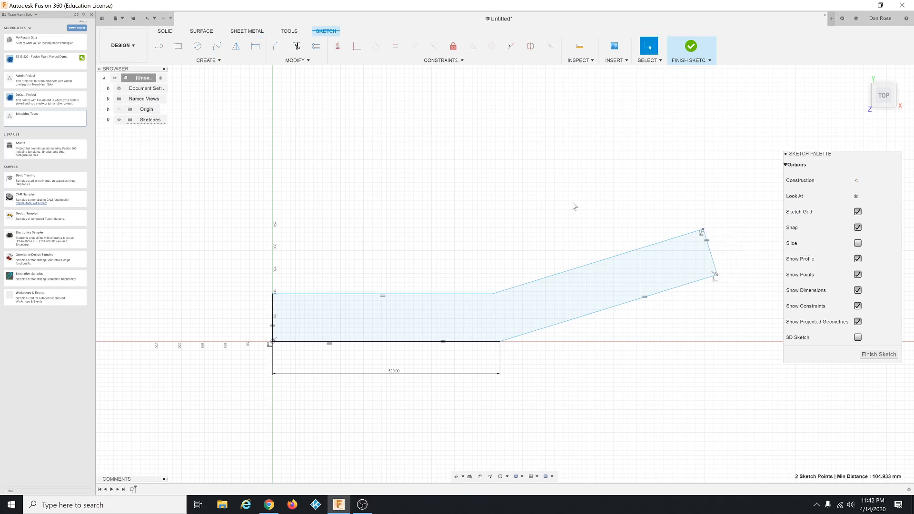
Add an aligned dimension of 100 mm between the two corners of the angled arm's end edge.
{"action": "left_click", "coordinate": [256, 46]}
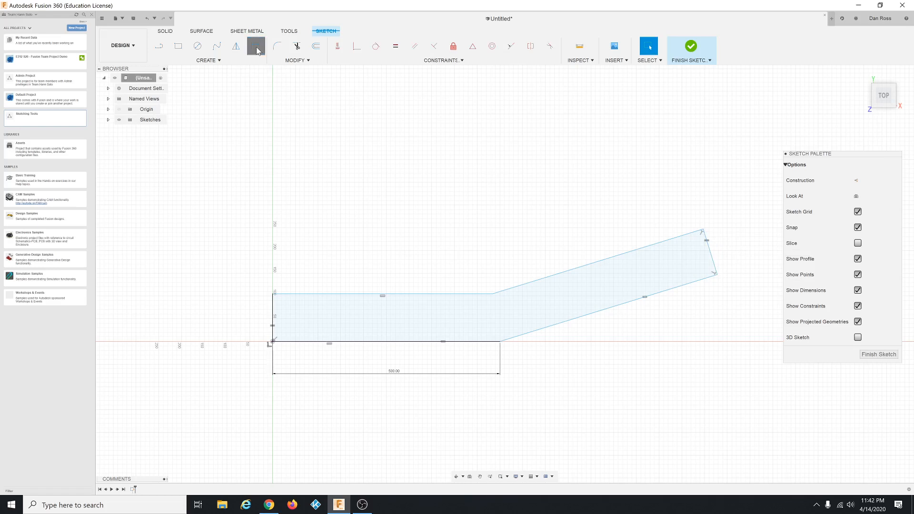
{"action": "left_click", "coordinate": [718, 275]}
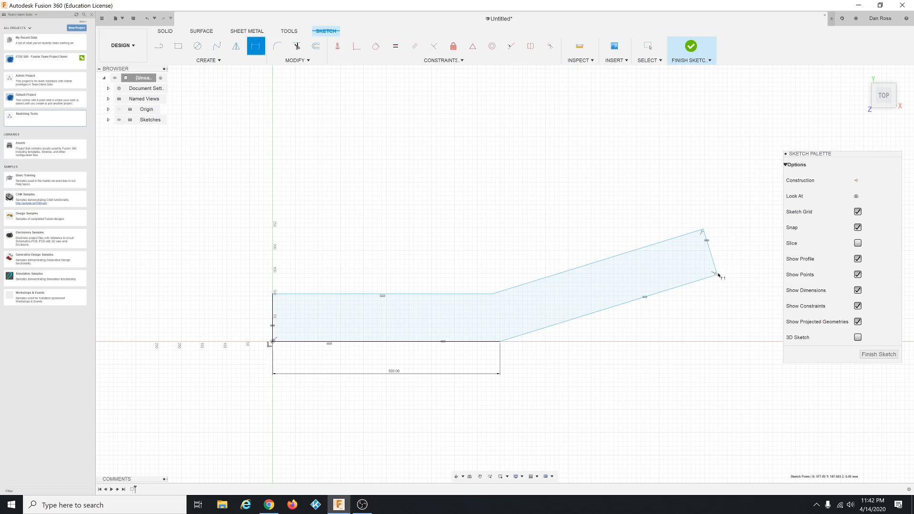
{"action": "left_click", "coordinate": [705, 230]}
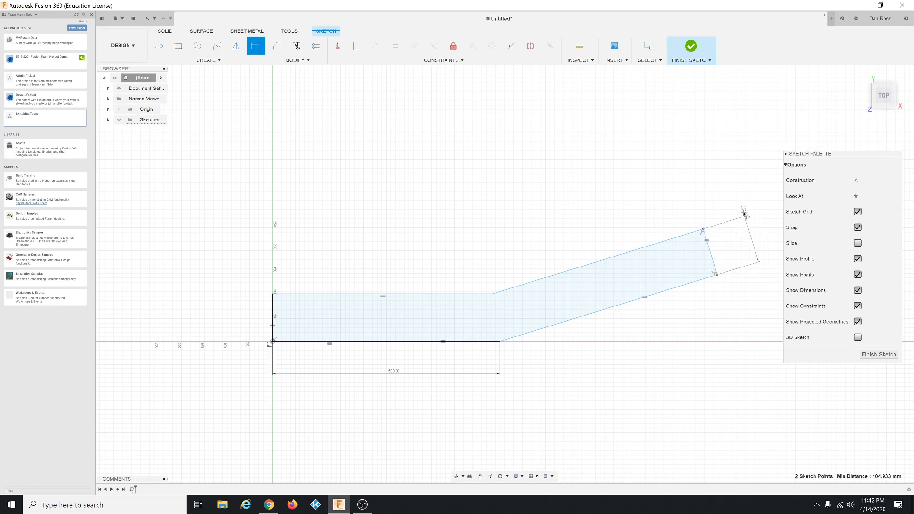
{"action": "left_click", "coordinate": [767, 228]}
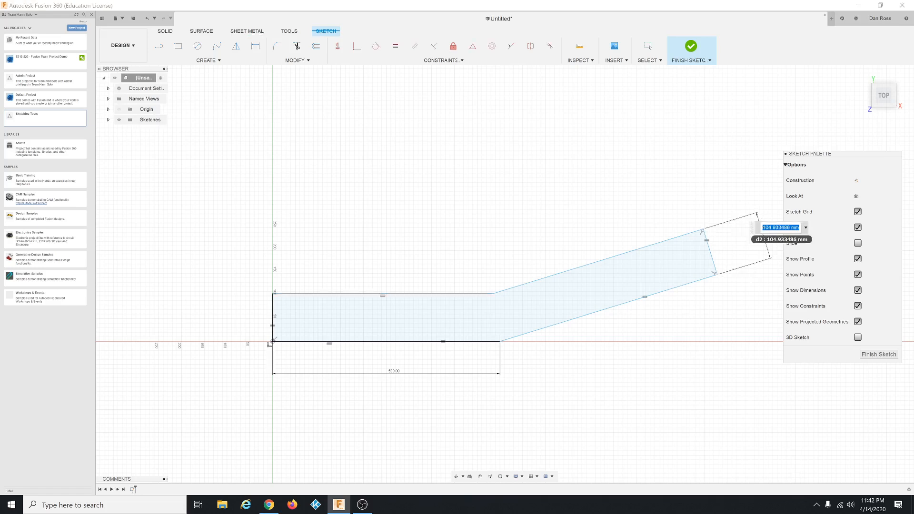
{"action": "type", "text": "100"}
{"action": "key", "text": "Return"}
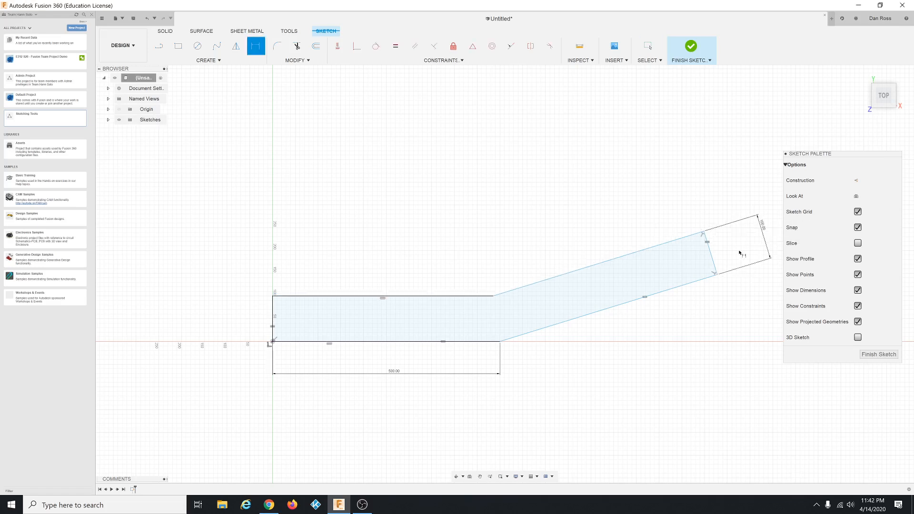
Add an angular dimension of 45 degrees between the angled arm's lower edge and the extension of the horizontal bottom edge.
{"action": "scroll", "coordinate": [491, 373], "scroll_direction": "down", "scroll_amount": 1}
{"action": "scroll", "coordinate": [640, 349], "scroll_direction": "up", "scroll_amount": 1}
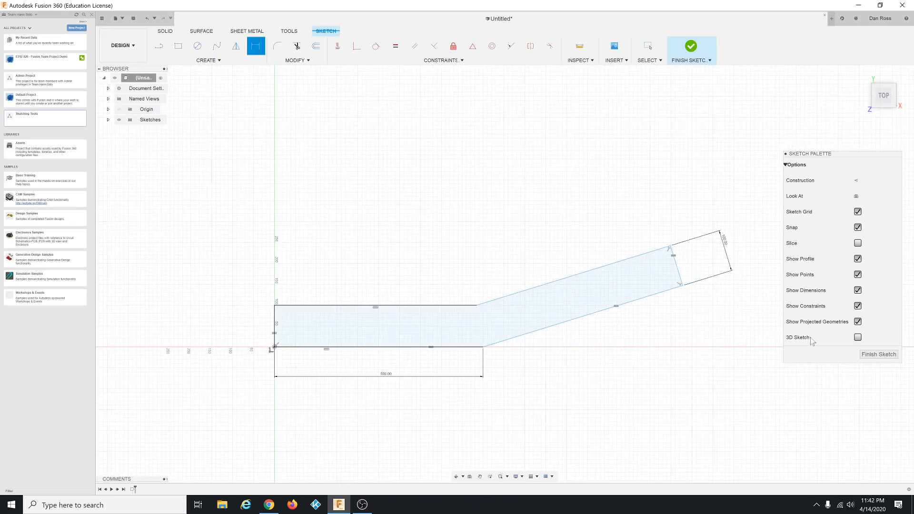
{"action": "key", "text": "alt+Tab"}
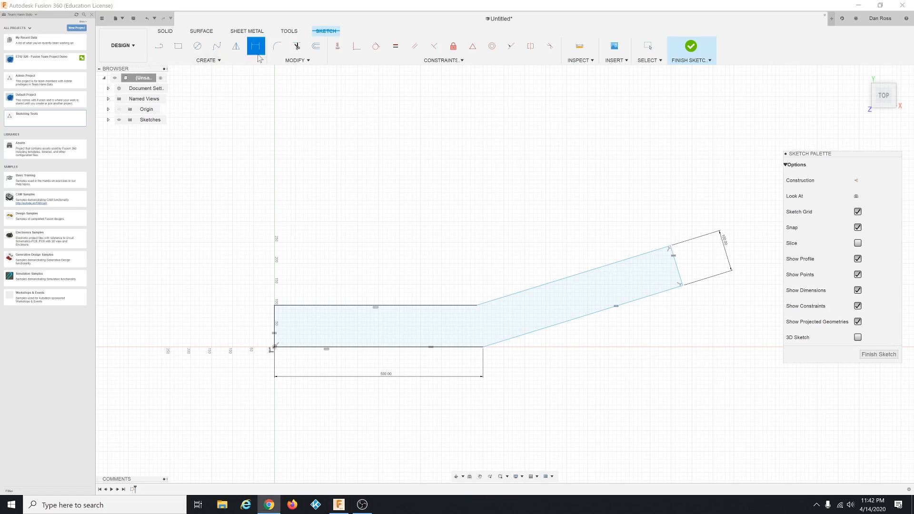
{"action": "left_click", "coordinate": [580, 319]}
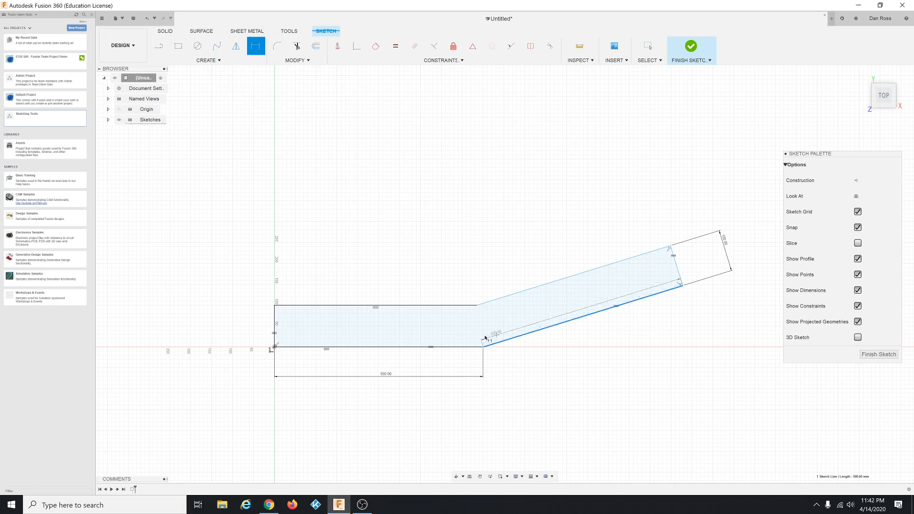
{"action": "left_click", "coordinate": [446, 348]}
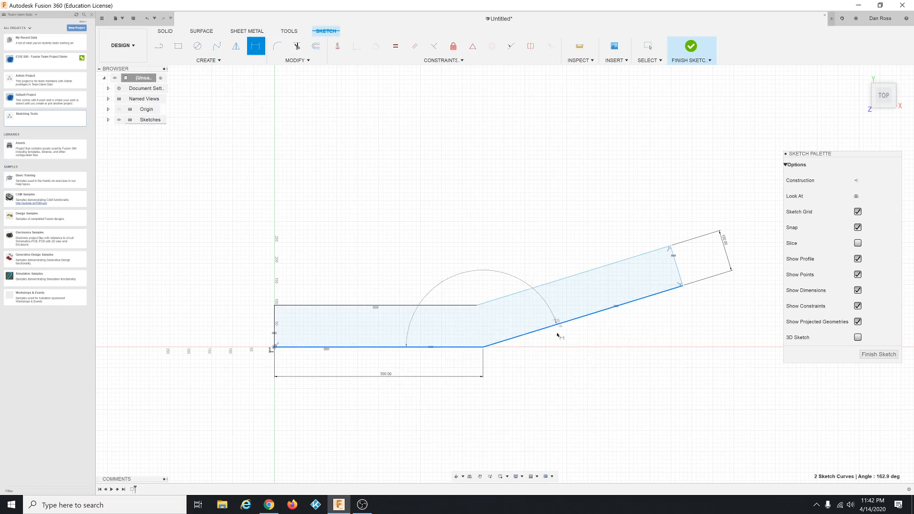
{"action": "left_click", "coordinate": [649, 329]}
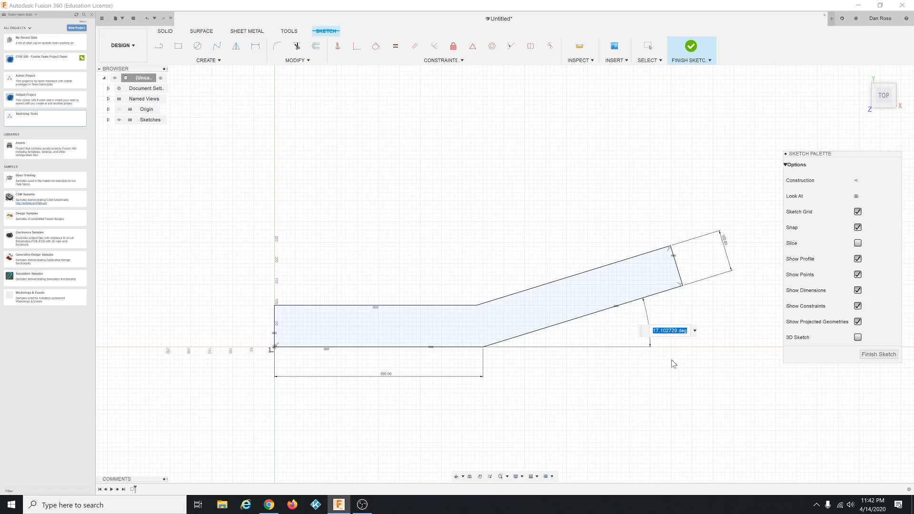
{"action": "type", "text": "45"}
{"action": "key", "text": "Return"}
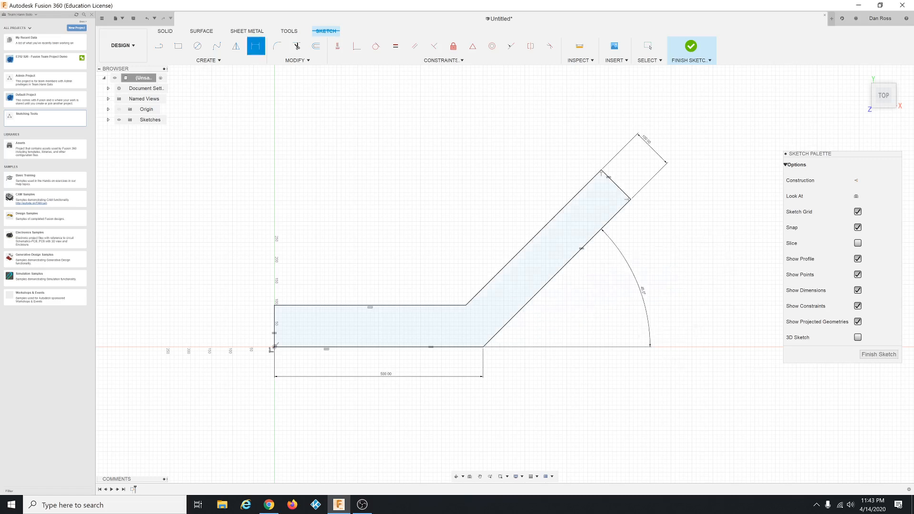
{"action": "key", "text": "alt+Tab"}
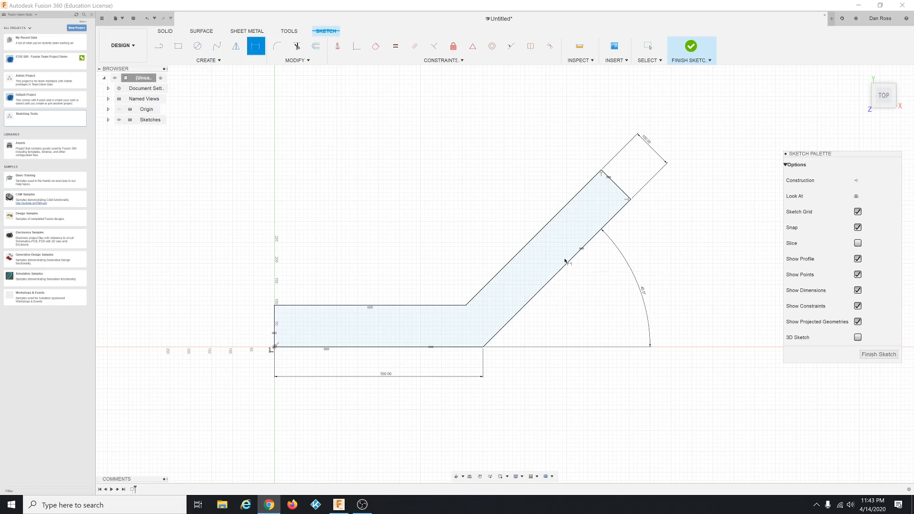
{"action": "left_click", "coordinate": [651, 142]}
{"action": "left_click", "coordinate": [389, 375], "text": "shift"}
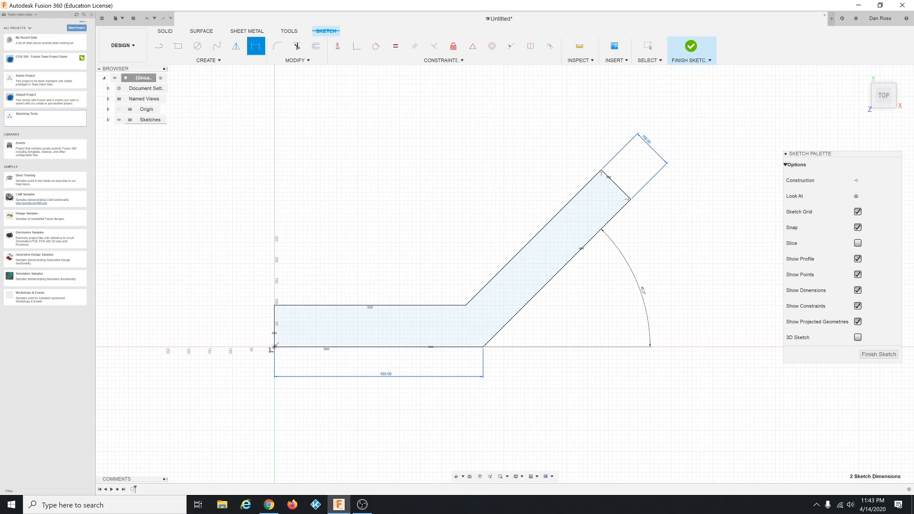
{"action": "left_click", "coordinate": [269, 505]}
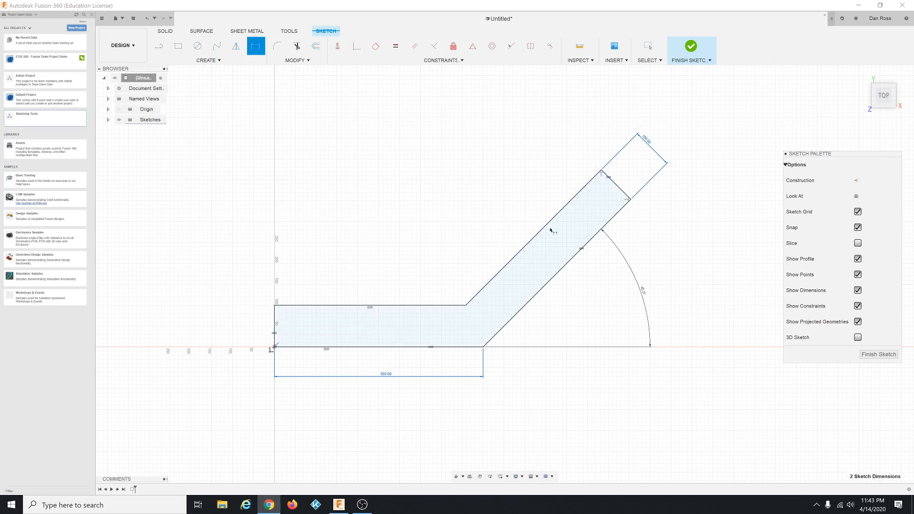
{"action": "left_click", "coordinate": [619, 190]}
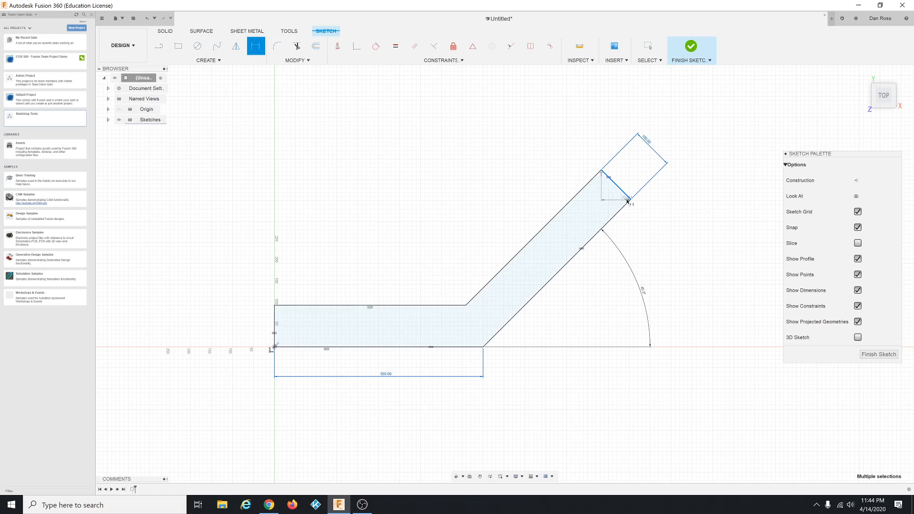
{"action": "key", "text": "Escape"}
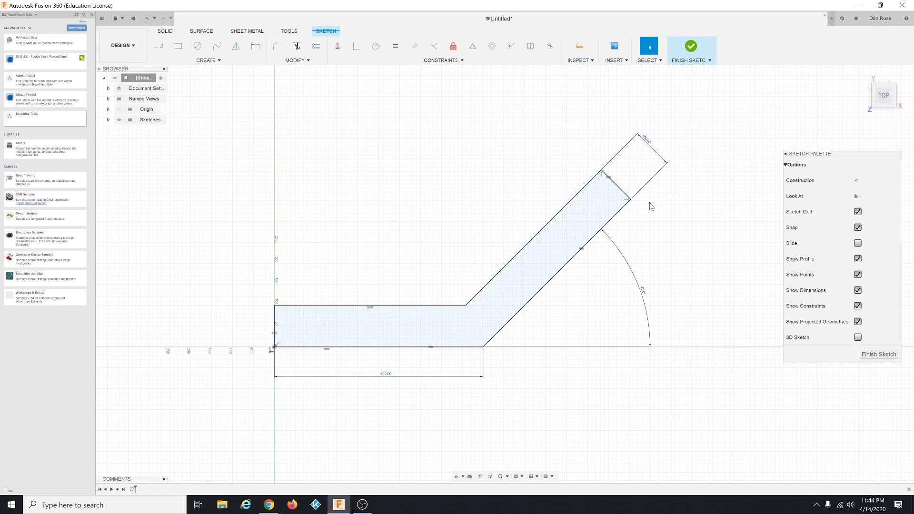
Convert the outline's vertical end edge at the origin and the angled arm's end edge to construction lines.
{"action": "left_click", "coordinate": [620, 188]}
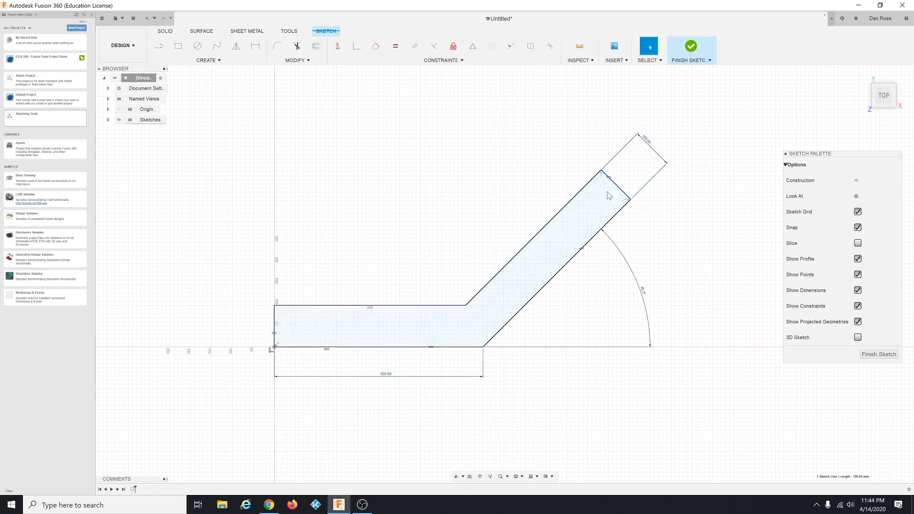
{"action": "left_click", "coordinate": [275, 318]}
{"action": "left_click", "coordinate": [616, 188], "text": "ctrl"}
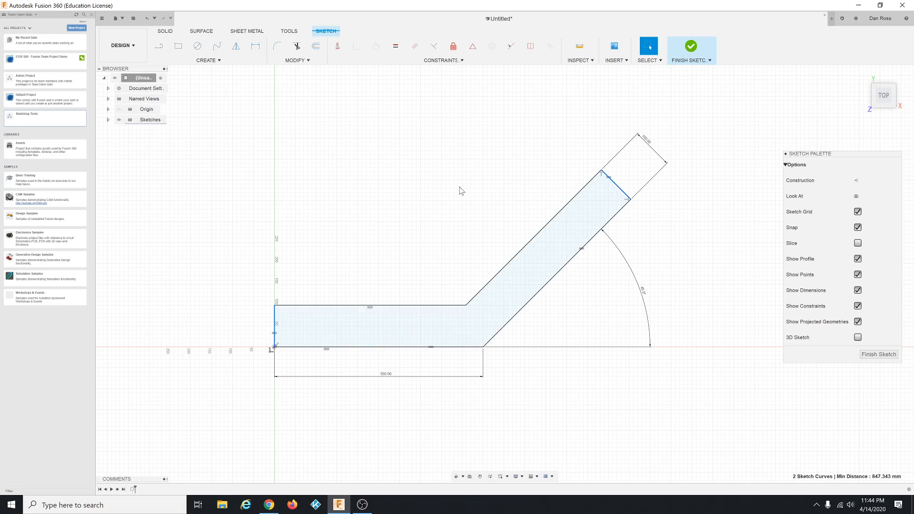
{"action": "right_click", "coordinate": [439, 206]}
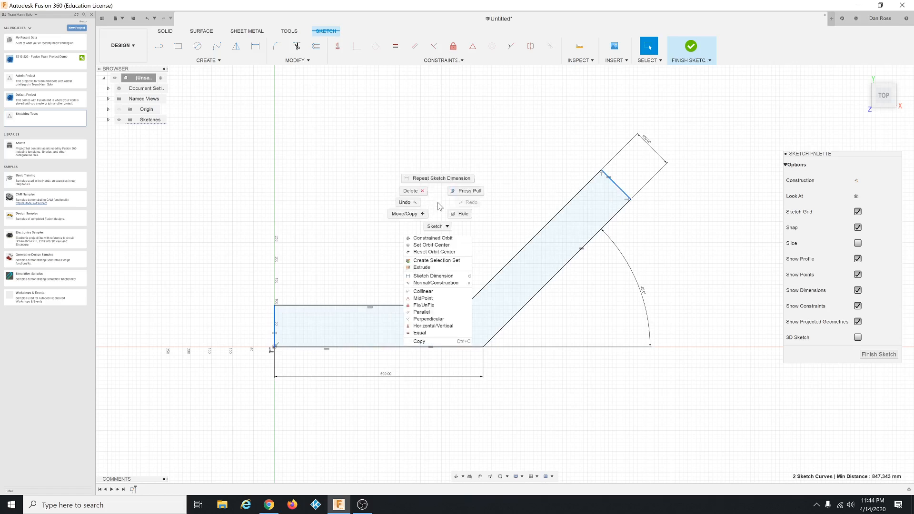
{"action": "left_click", "coordinate": [436, 283]}
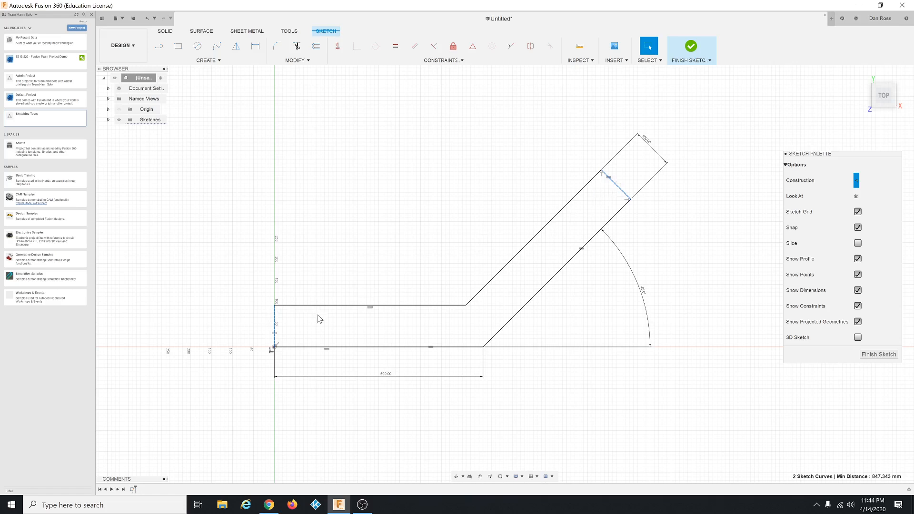
Draw a 100 mm center-diameter circle centered on the midpoint of the vertical construction line, passing through the upper corner.
{"action": "scroll", "coordinate": [495, 297], "scroll_direction": "up", "scroll_amount": 1}
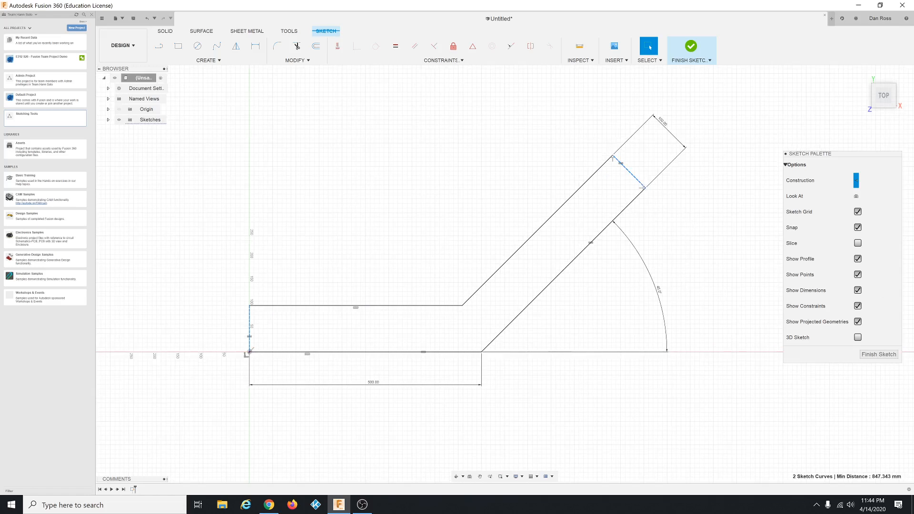
{"action": "key", "text": "alt+Tab"}
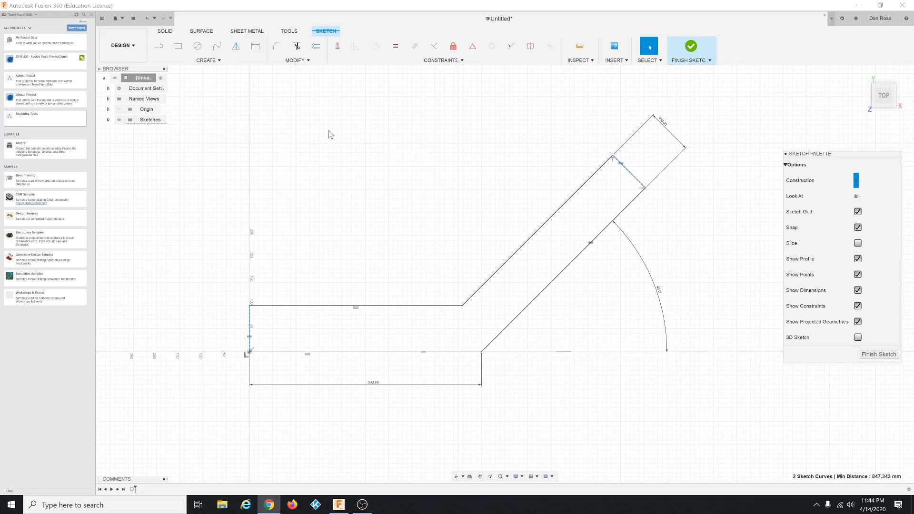
{"action": "left_click", "coordinate": [198, 48]}
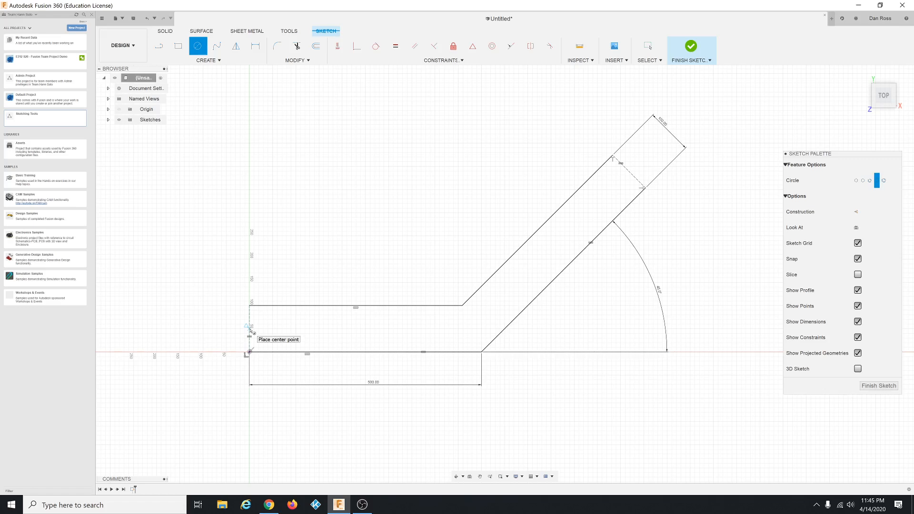
{"action": "left_click", "coordinate": [249, 329]}
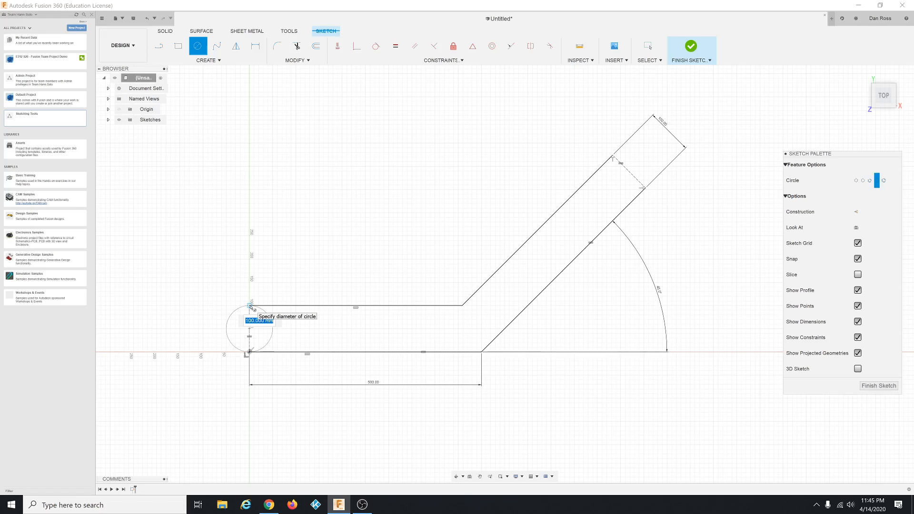
{"action": "left_click", "coordinate": [253, 309]}
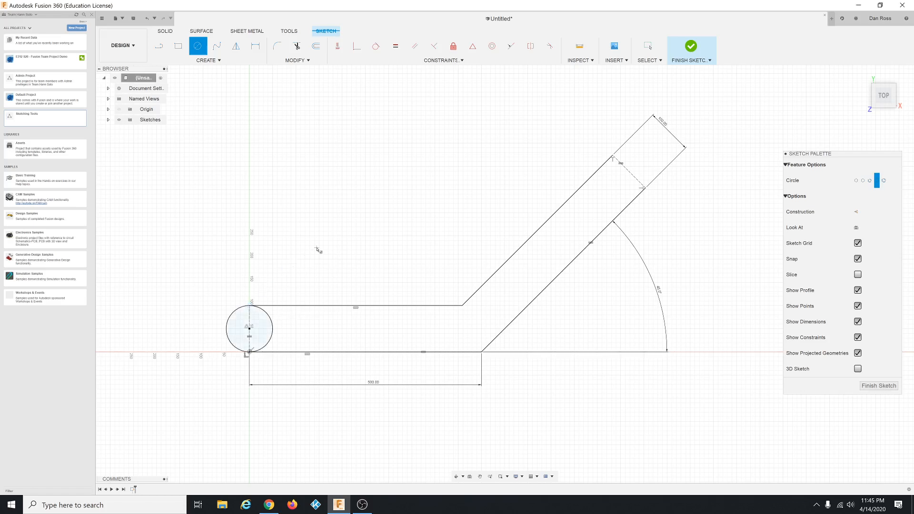
Draw a 100 mm circle centered on the midpoint of the angled arm's construction end line, passing through its upper corner.
{"action": "scroll", "coordinate": [239, 358], "scroll_direction": "up", "scroll_amount": 3}
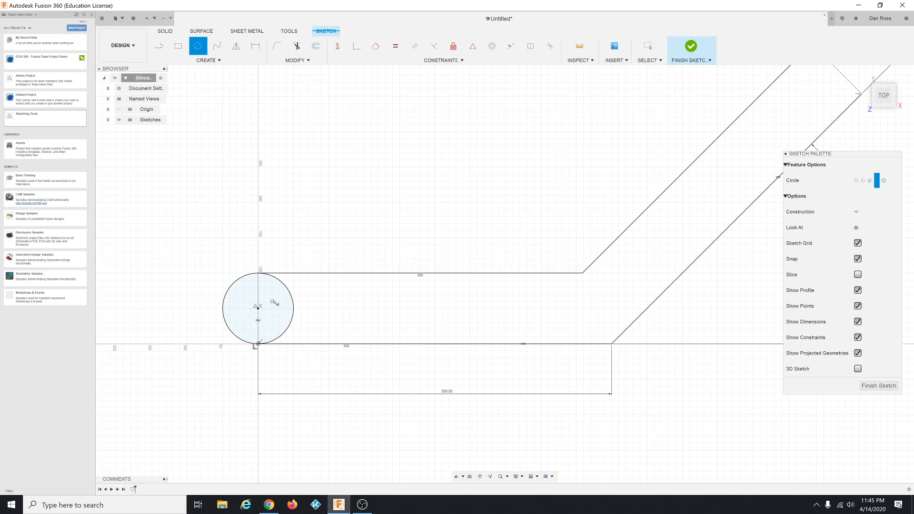
{"action": "scroll", "coordinate": [157, 334], "scroll_direction": "down", "scroll_amount": 3}
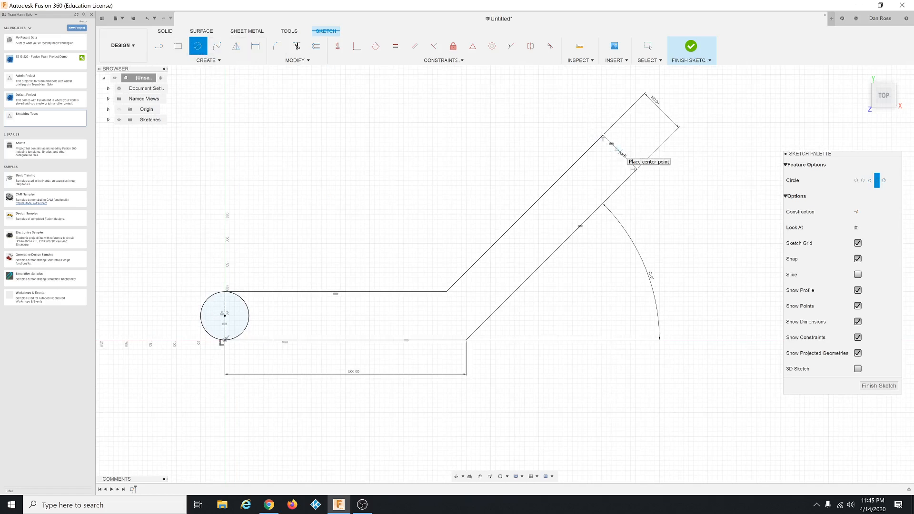
{"action": "left_click", "coordinate": [618, 150]}
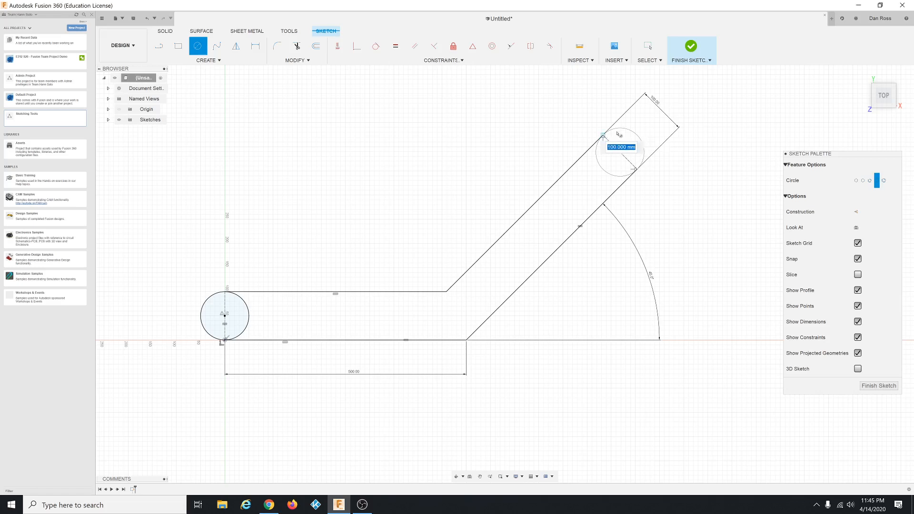
{"action": "left_click", "coordinate": [604, 138]}
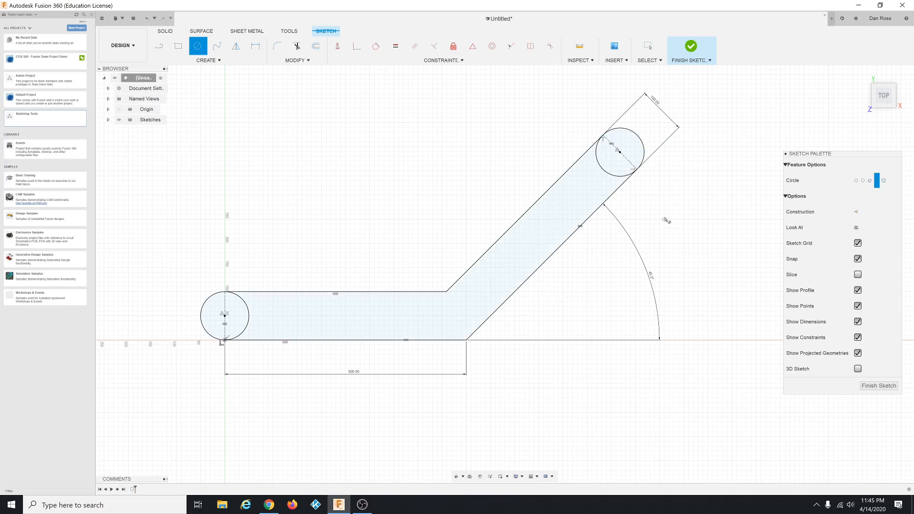
{"action": "key", "text": "Escape"}
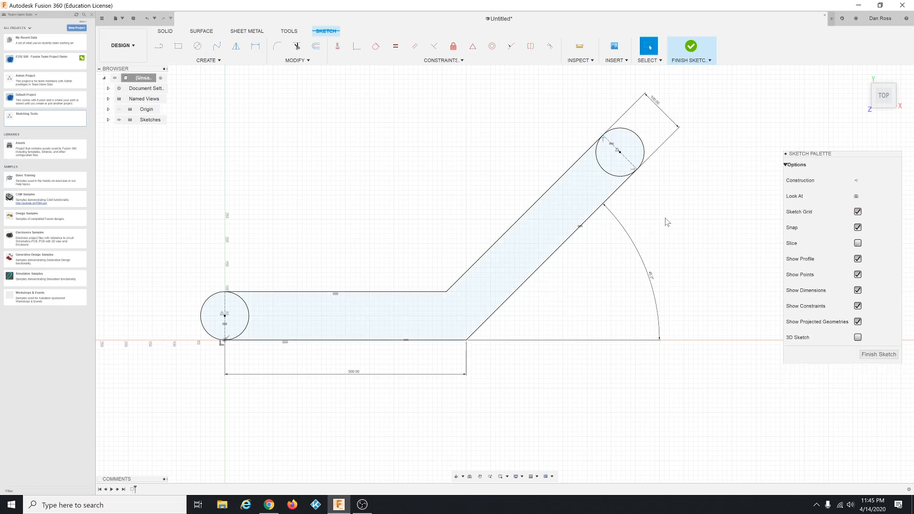
Change the arm's end width dimension to 50 mm and return it to 100 mm.
{"action": "double_click", "coordinate": [660, 107]}
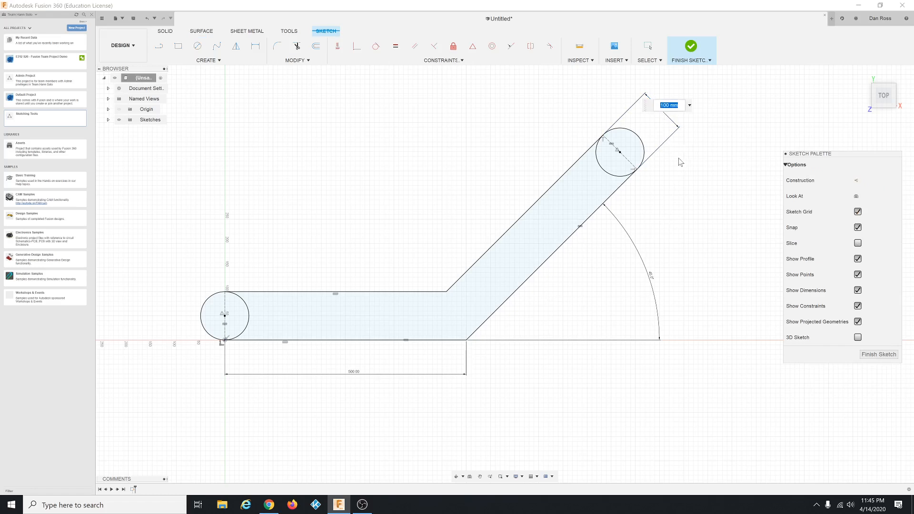
{"action": "type", "text": "50"}
{"action": "key", "text": "Return"}
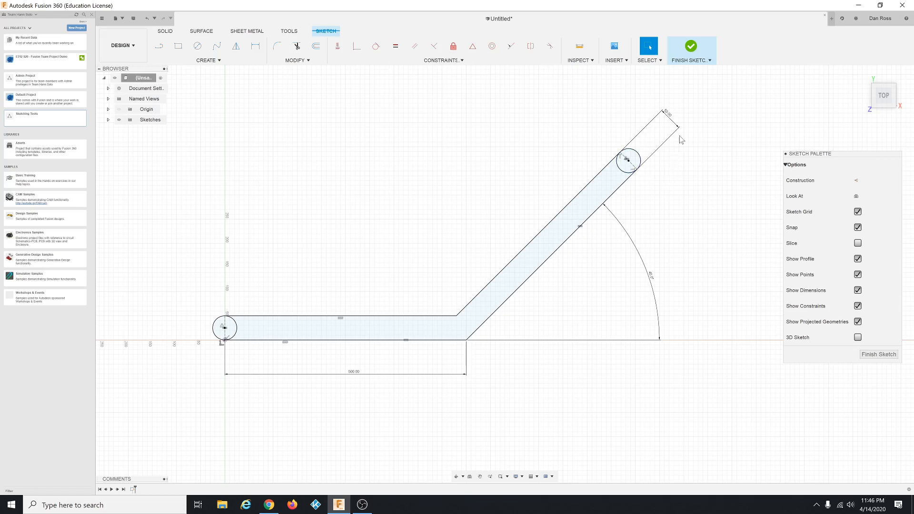
{"action": "double_click", "coordinate": [670, 118]}
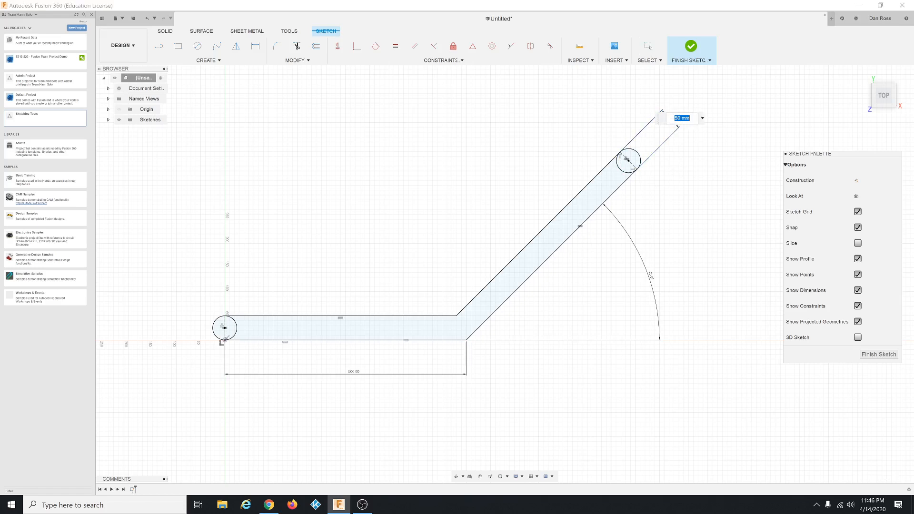
{"action": "type", "text": "100"}
{"action": "key", "text": "Return"}
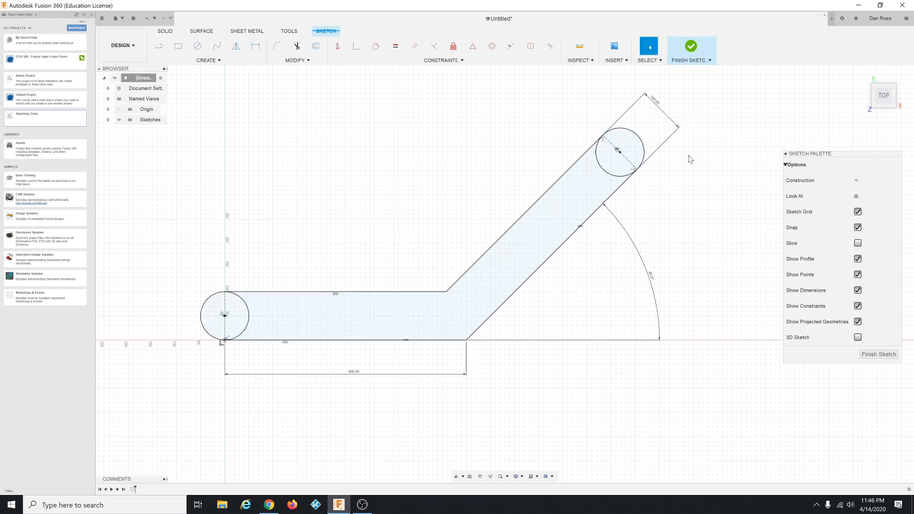
Try to apply a Tangent constraint between the circle at the angled arm's end and the arm's upper edge.
{"action": "scroll", "coordinate": [641, 142], "scroll_direction": "up", "scroll_amount": 3}
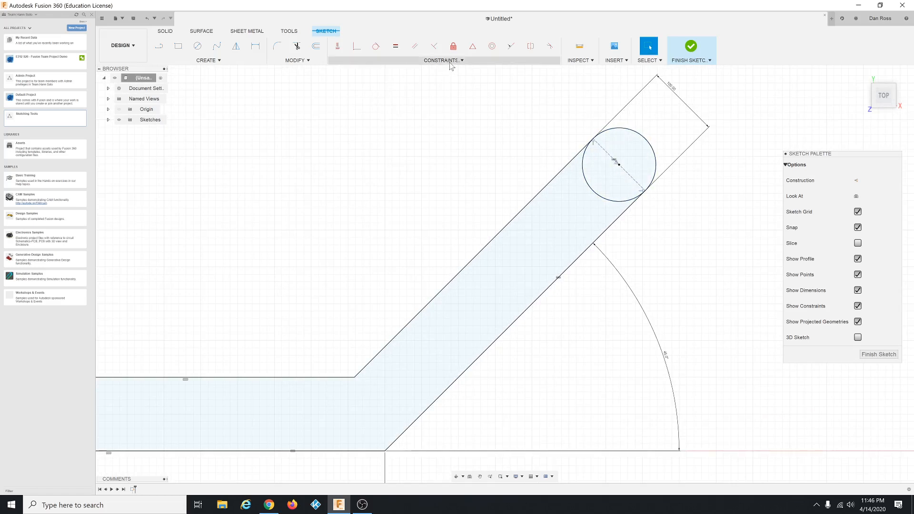
{"action": "left_click", "coordinate": [376, 47]}
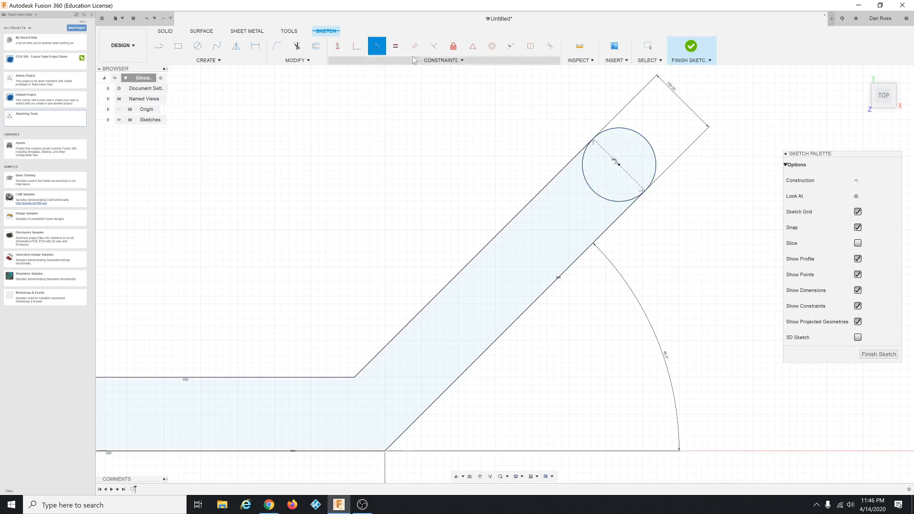
{"action": "left_click", "coordinate": [609, 129]}
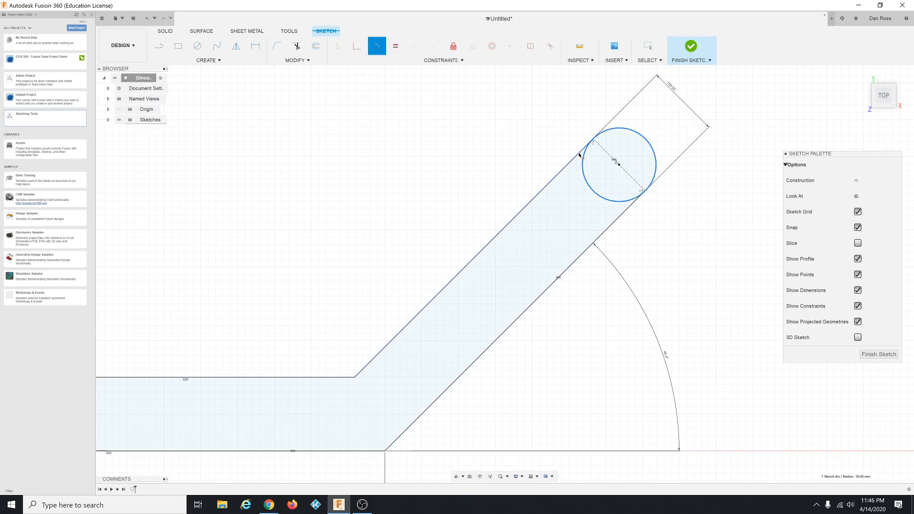
{"action": "left_click", "coordinate": [580, 155]}
{"action": "key", "text": "Escape"}
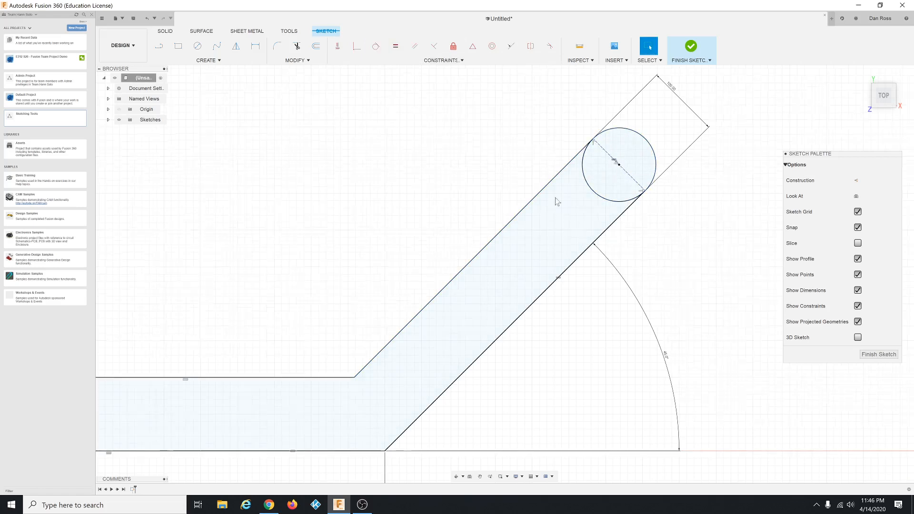
{"action": "scroll", "coordinate": [580, 186], "scroll_direction": "down", "scroll_amount": 3}
{"action": "scroll", "coordinate": [434, 283], "scroll_direction": "up", "scroll_amount": 2}
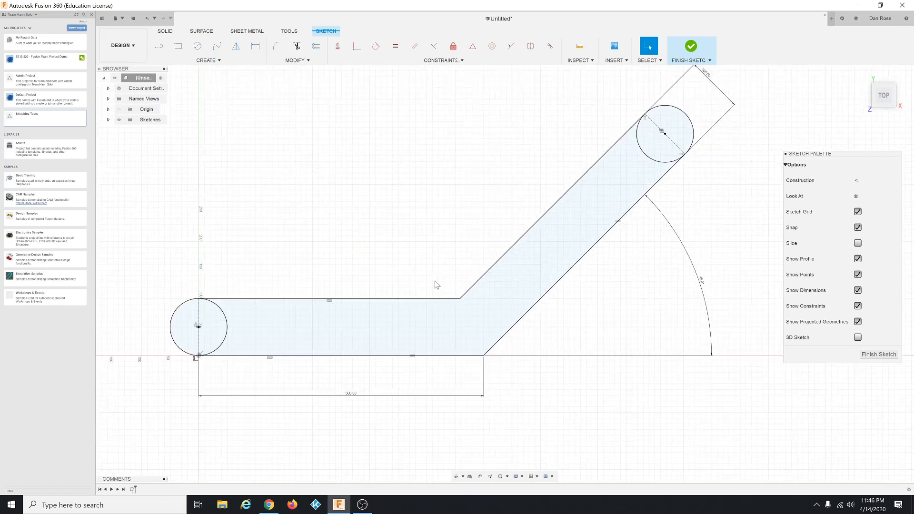
{"action": "scroll", "coordinate": [530, 417], "scroll_direction": "down", "scroll_amount": 1}
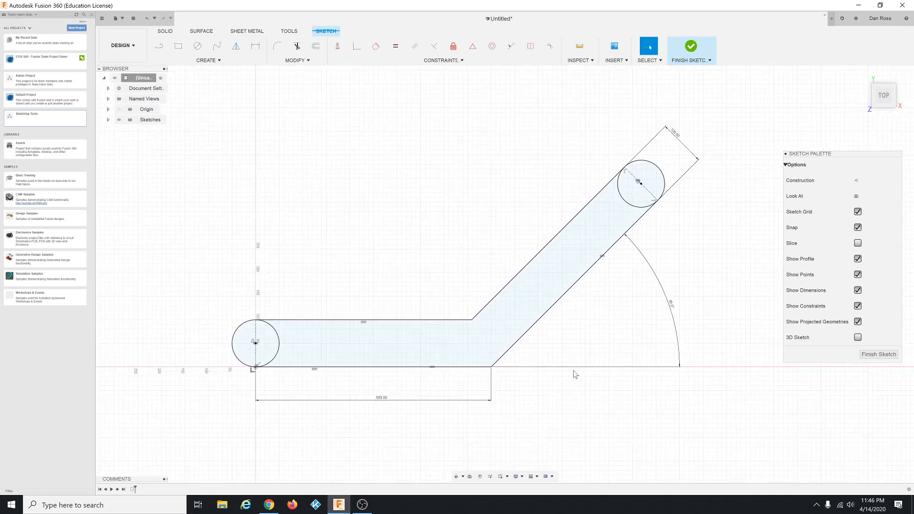
Fillet the inner and outer corners of the bracket outline's bend with a 100 mm radius.
{"action": "scroll", "coordinate": [566, 374], "scroll_direction": "up", "scroll_amount": 1}
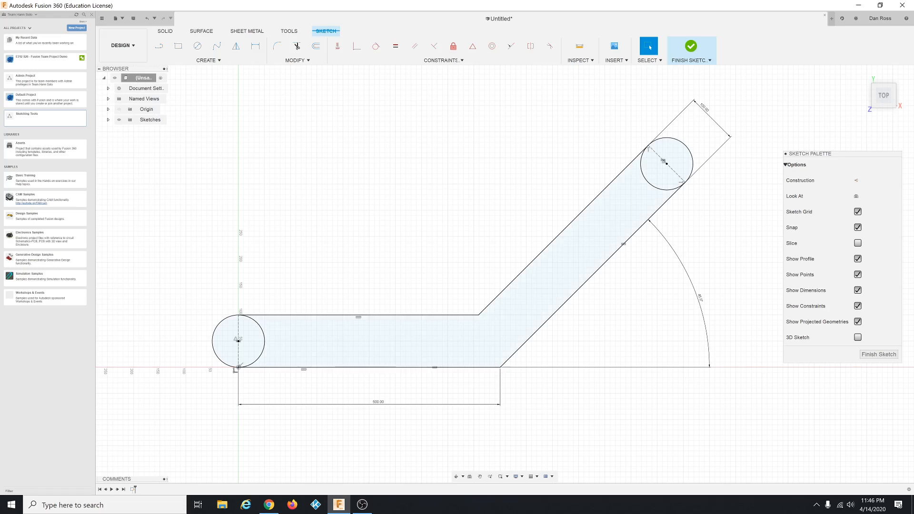
{"action": "key", "text": "alt+Tab"}
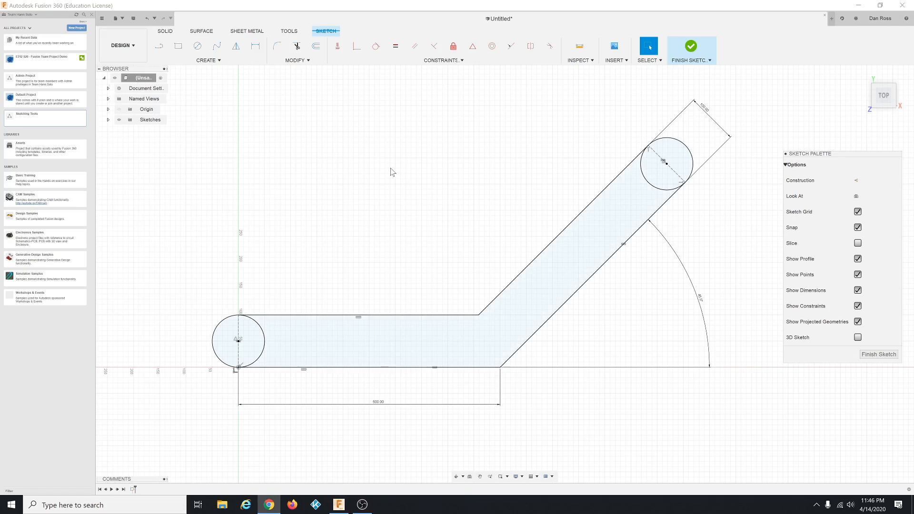
{"action": "left_click", "coordinate": [301, 62]}
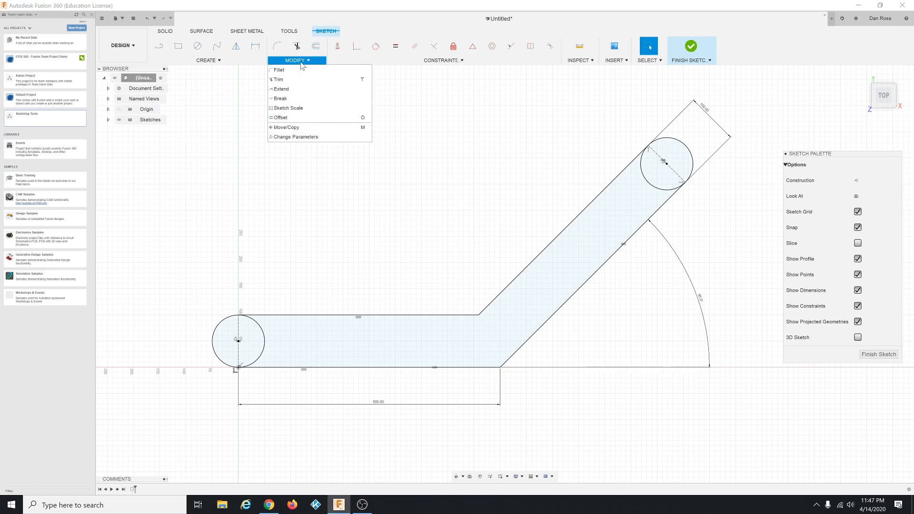
{"action": "left_click", "coordinate": [283, 70]}
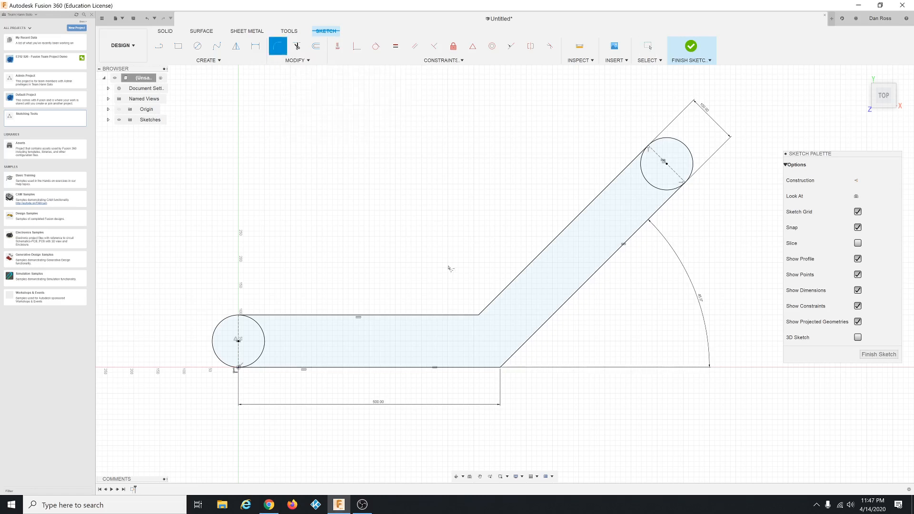
{"action": "left_click", "coordinate": [453, 315]}
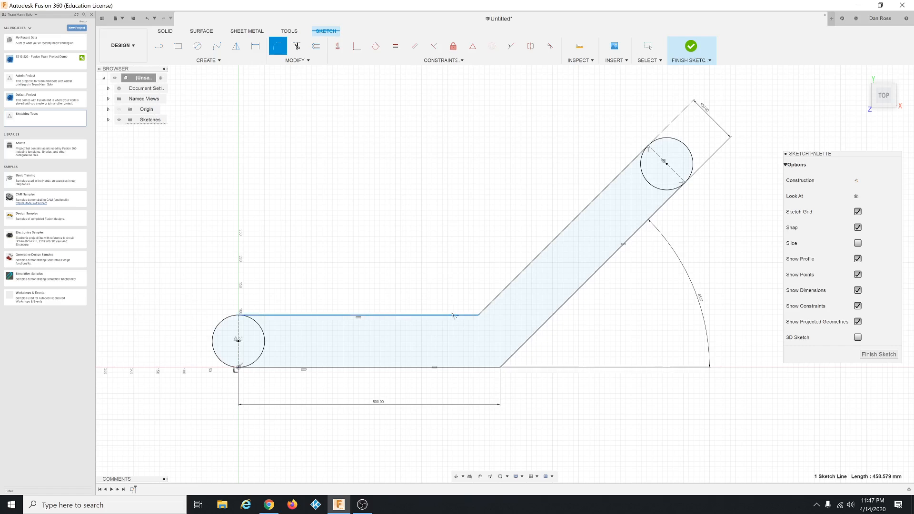
{"action": "left_click", "coordinate": [498, 303]}
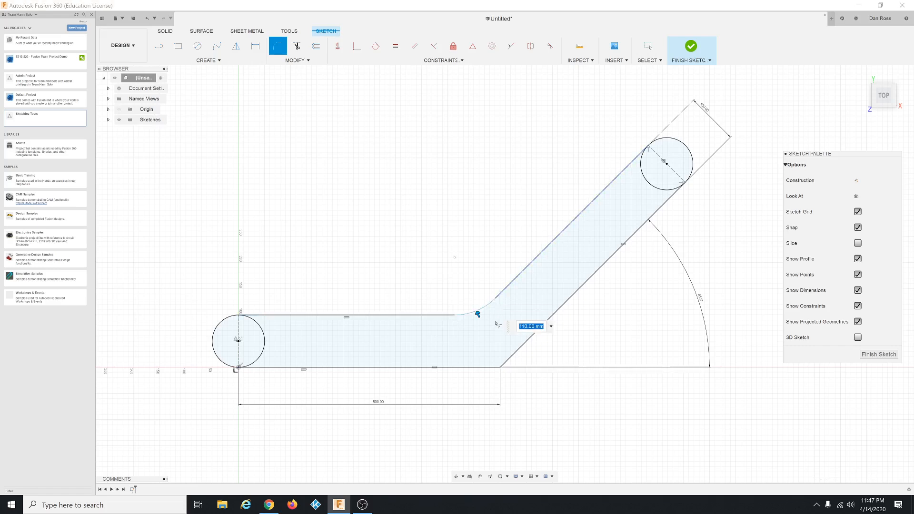
{"action": "left_click", "coordinate": [466, 368]}
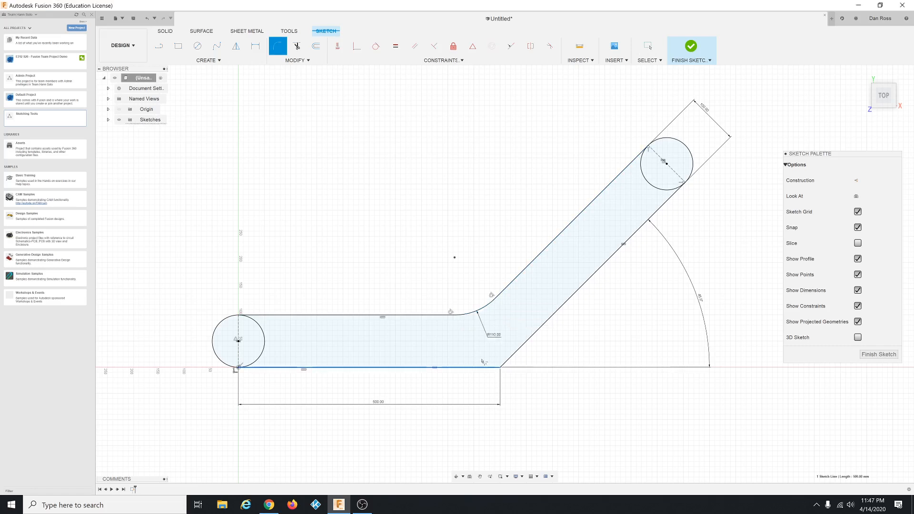
{"action": "left_click", "coordinate": [523, 346]}
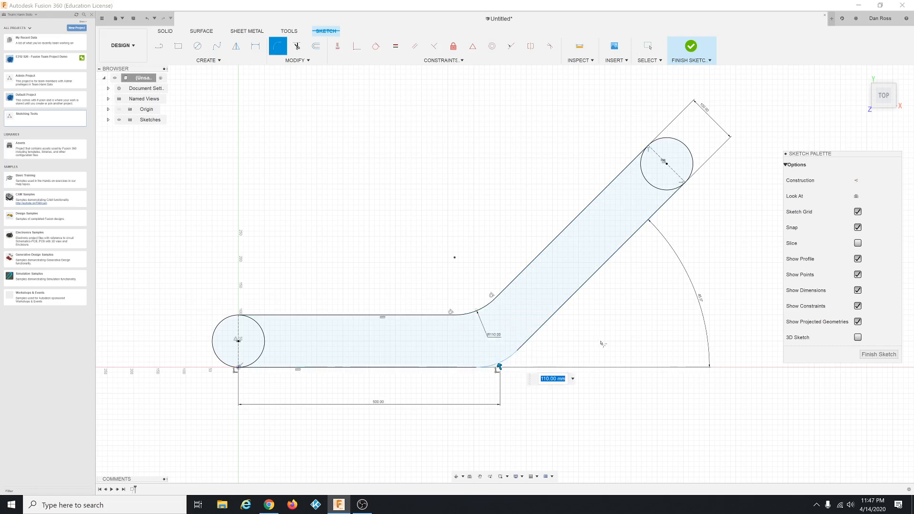
{"action": "type", "text": "100"}
{"action": "key", "text": "Return"}
{"action": "key", "text": "Escape"}
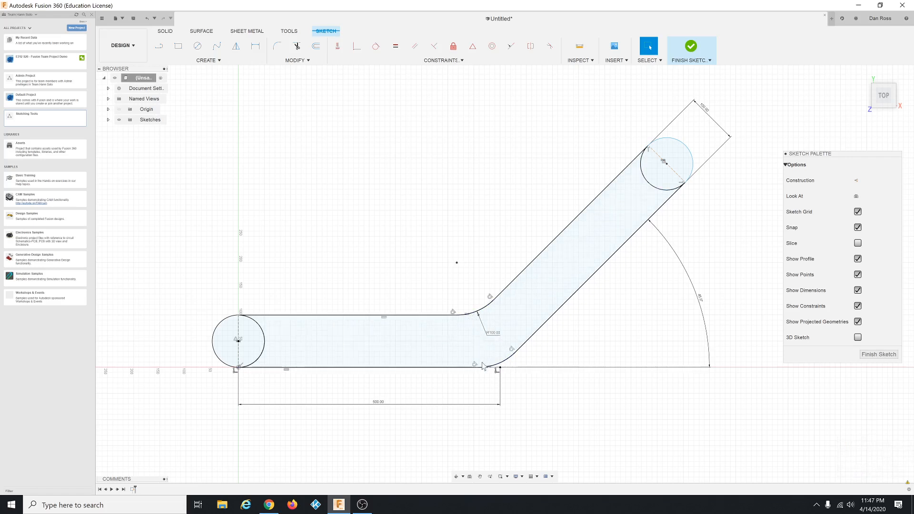
Change the bend's fillet radius to 50 mm and return it to 100 mm.
{"action": "double_click", "coordinate": [494, 335]}
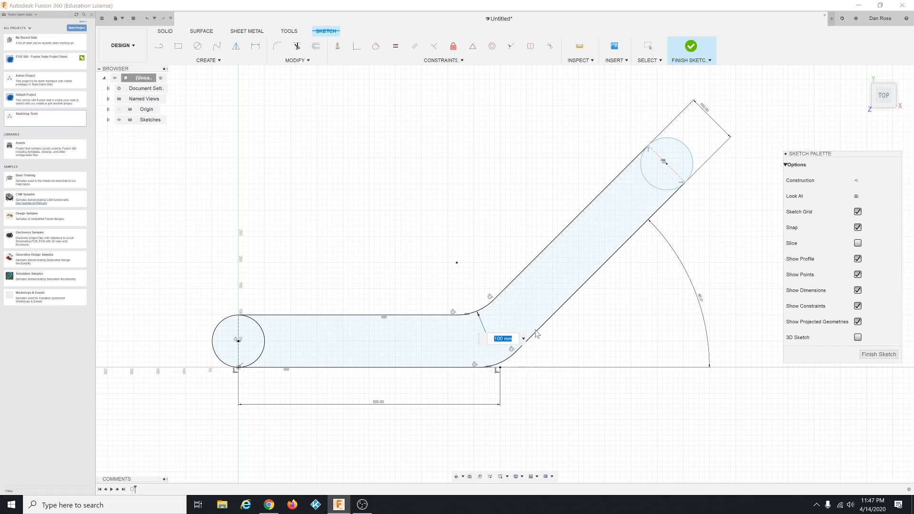
{"action": "type", "text": "50"}
{"action": "key", "text": "Return"}
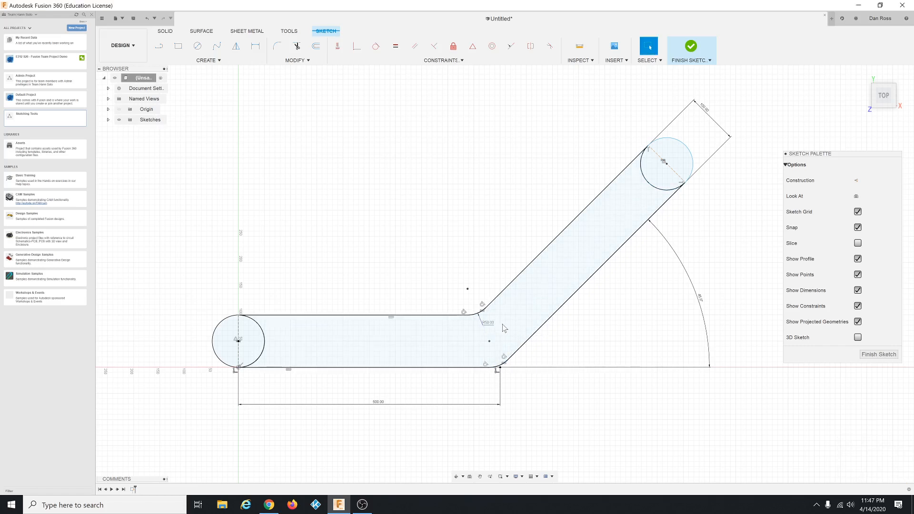
{"action": "double_click", "coordinate": [490, 324]}
{"action": "type", "text": "1"}
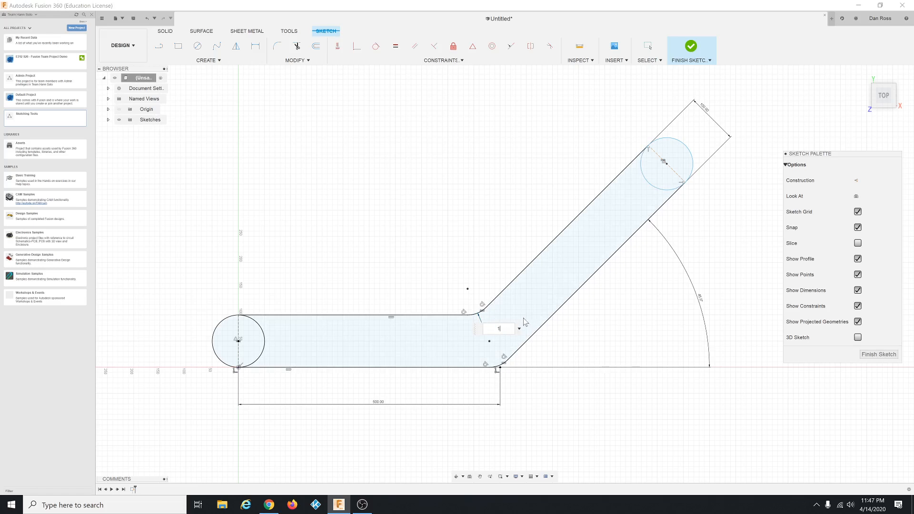
{"action": "type", "text": "00"}
{"action": "key", "text": "Return"}
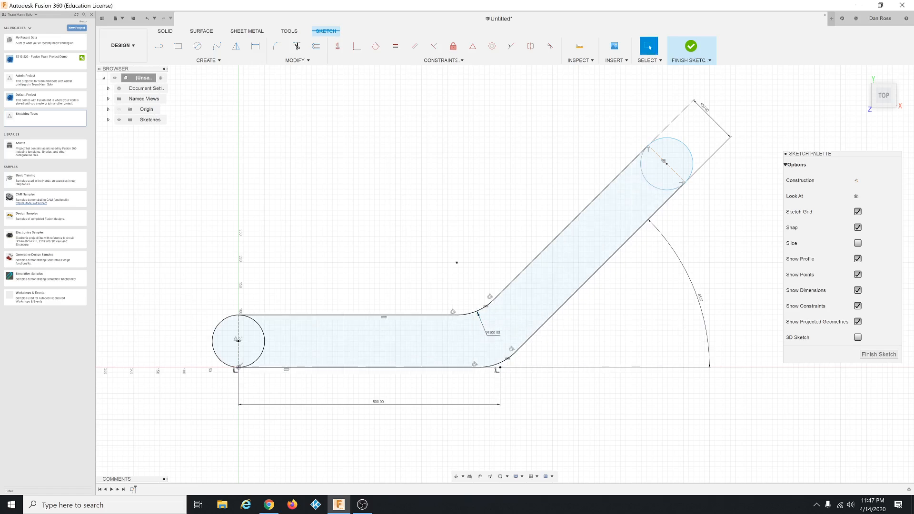
{"action": "key", "text": "alt+Tab"}
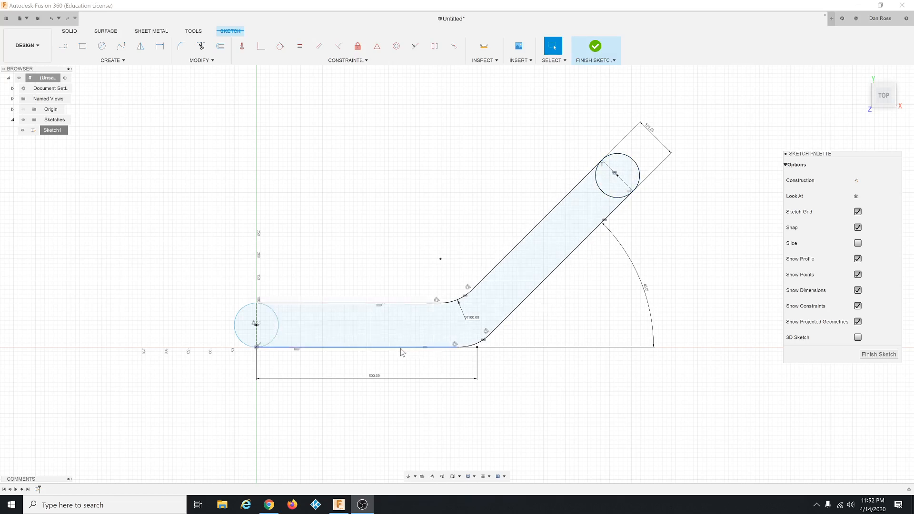
Change the horizontal arm's length dimension to 400 mm and return it to 500 mm.
{"action": "double_click", "coordinate": [375, 376]}
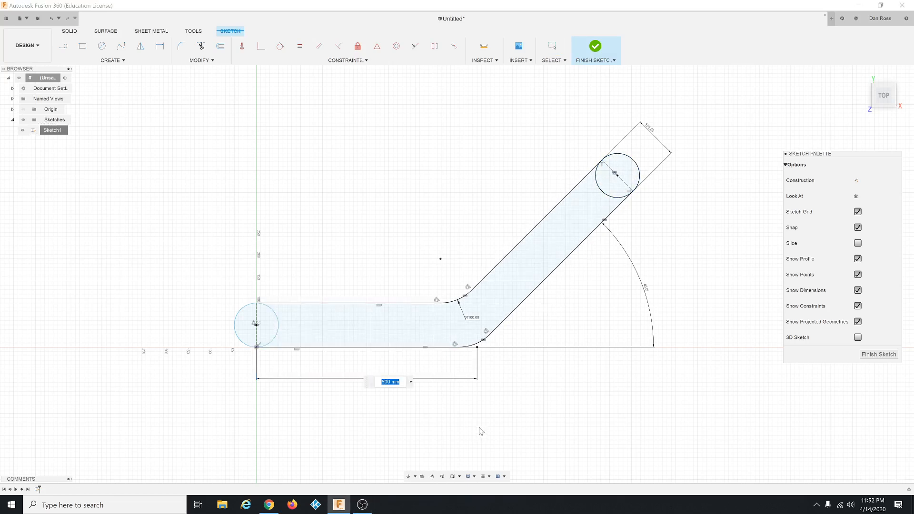
{"action": "type", "text": "400"}
{"action": "key", "text": "Return"}
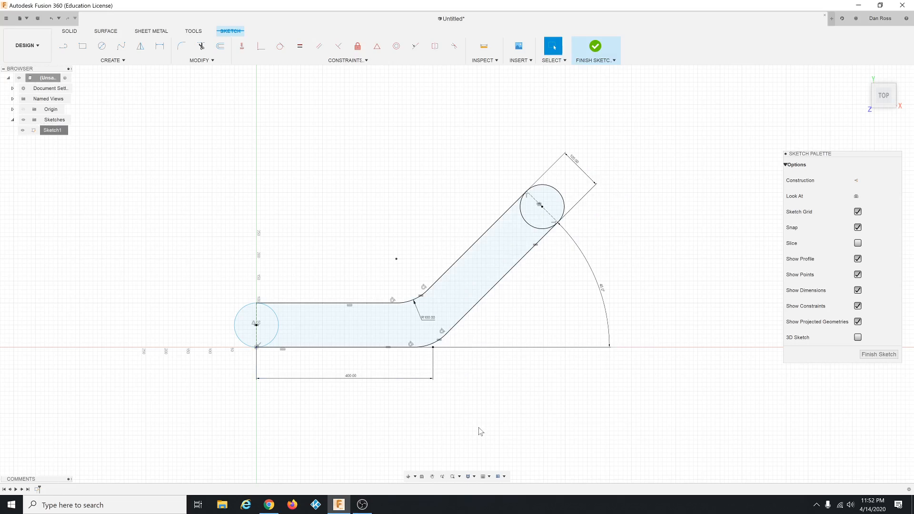
{"action": "double_click", "coordinate": [353, 376]}
{"action": "type", "text": "500"}
{"action": "key", "text": "Return"}
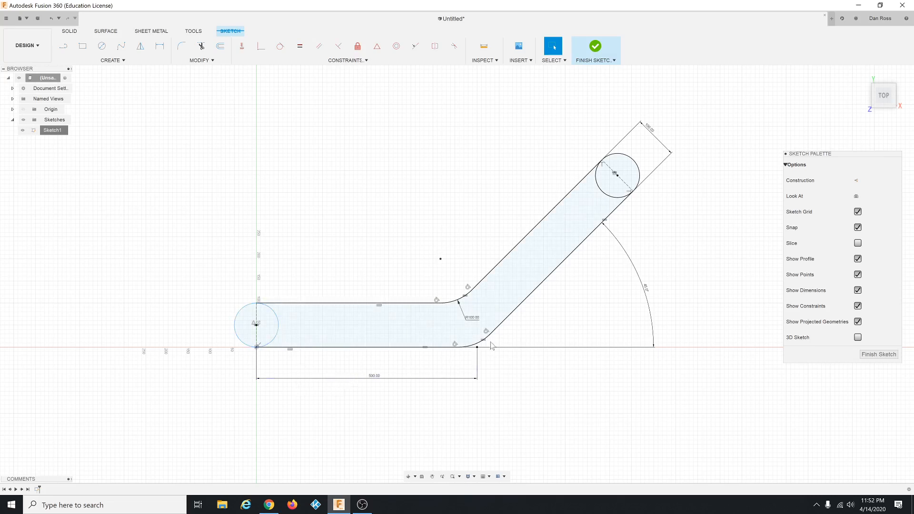
Finish the sketch and extrude the bent outline together with both end circles upward as a new body.
{"action": "left_click", "coordinate": [877, 354]}
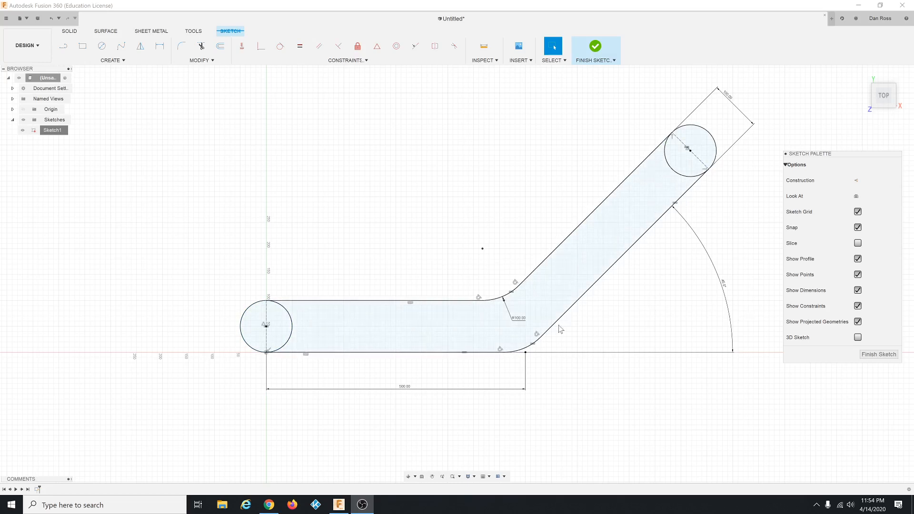
{"action": "left_click", "coordinate": [879, 354]}
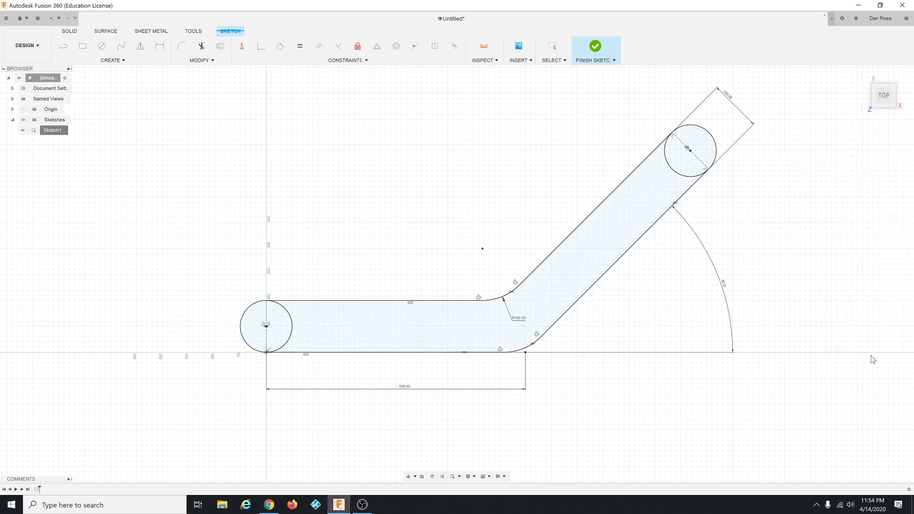
{"action": "left_click", "coordinate": [885, 106]}
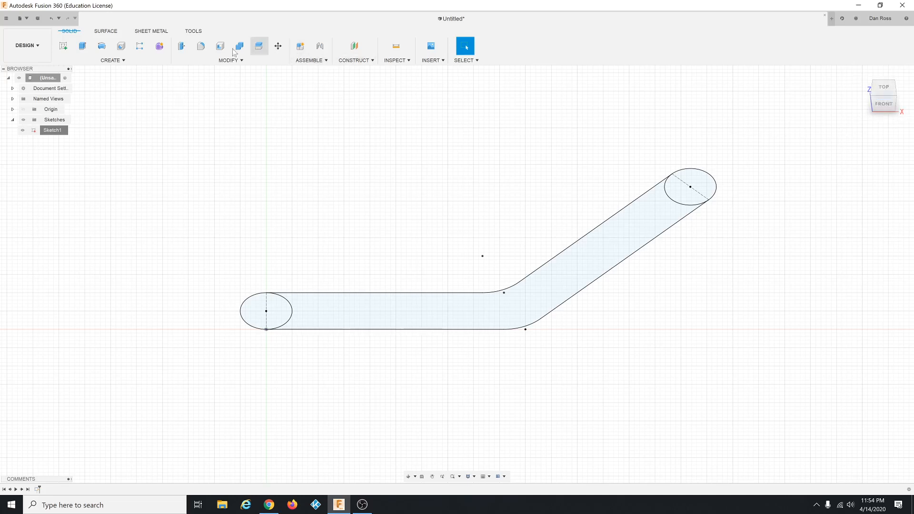
{"action": "left_click", "coordinate": [182, 47]}
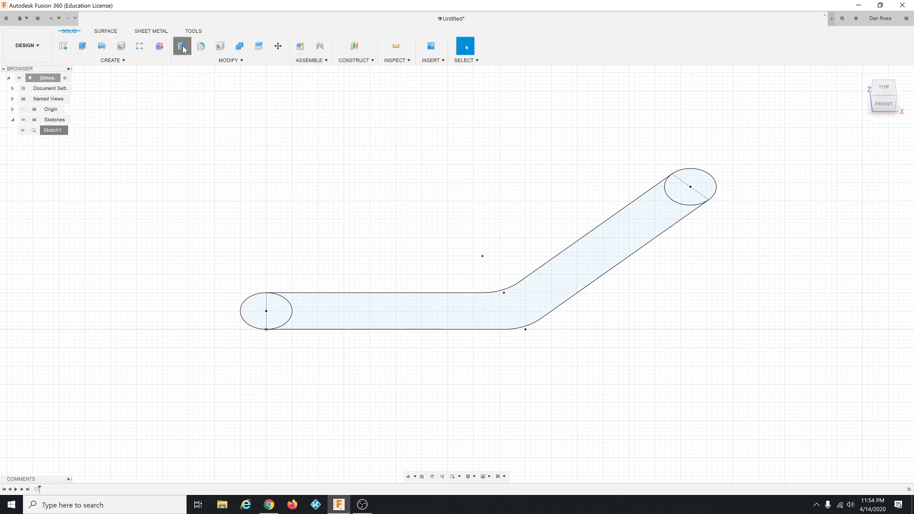
{"action": "left_click", "coordinate": [276, 315]}
{"action": "left_click", "coordinate": [397, 310]}
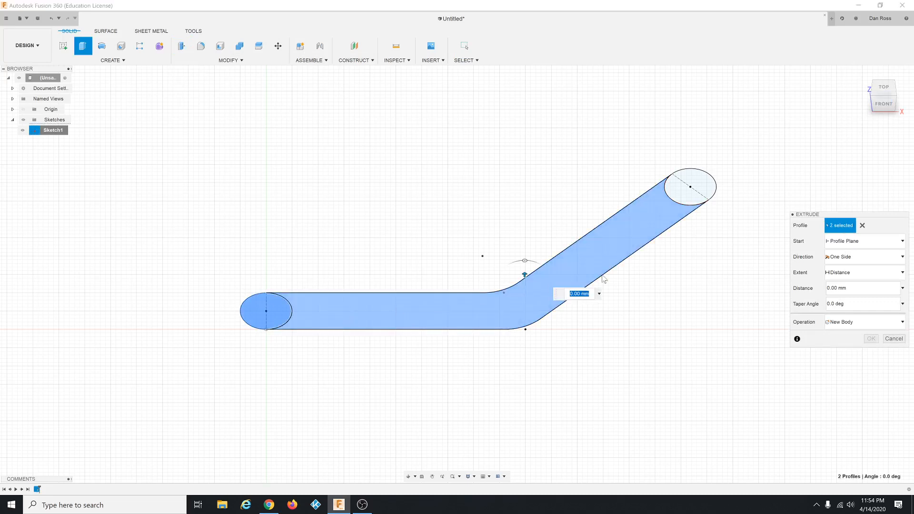
{"action": "left_click", "coordinate": [696, 201]}
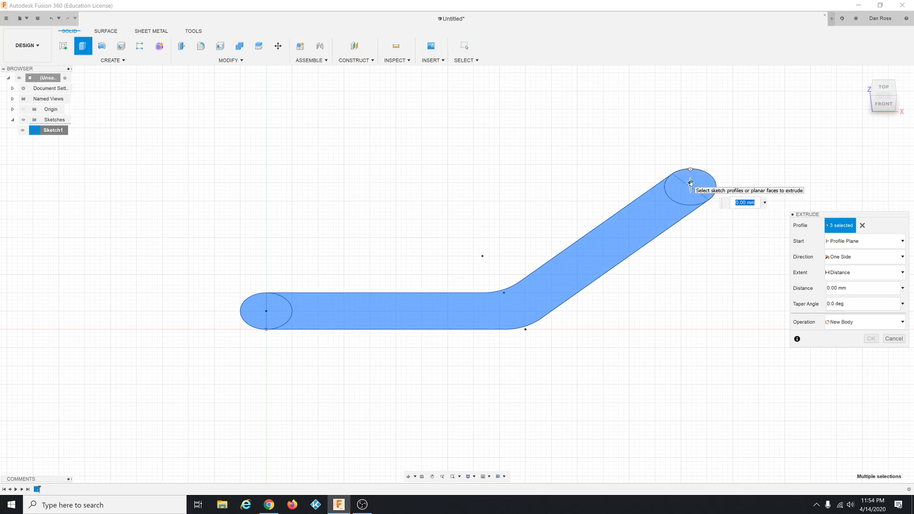
{"action": "left_click_drag", "start_coordinate": [690, 183], "coordinate": [690, 165]}
{"action": "key", "text": "Return"}
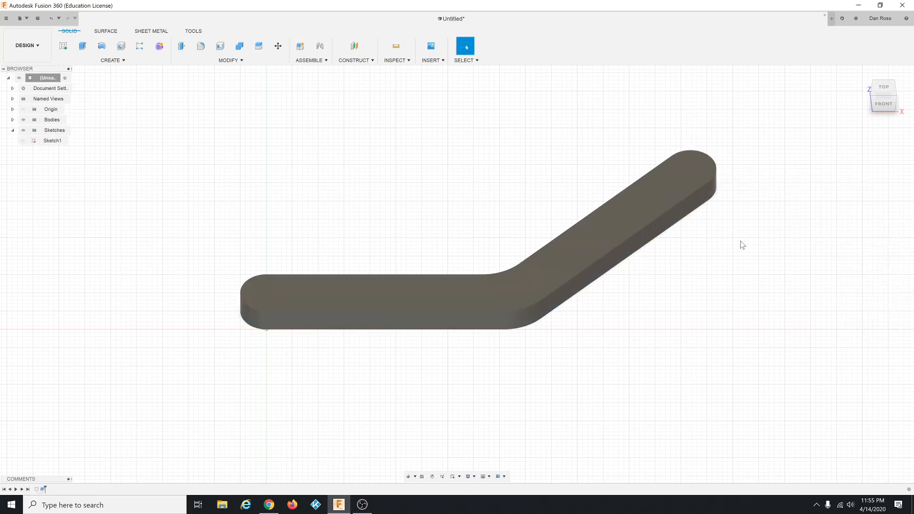
{"action": "mouse_move", "coordinate": [742, 245]}
{"action": "middle_mouse_down", "text": "shift"}
{"action": "mouse_move", "coordinate": [743, 230]}
{"action": "mouse_move", "coordinate": [733, 253]}
{"action": "mouse_move", "coordinate": [733, 245]}
{"action": "middle_mouse_up", "text": "shift"}
{"action": "key", "text": "Escape"}
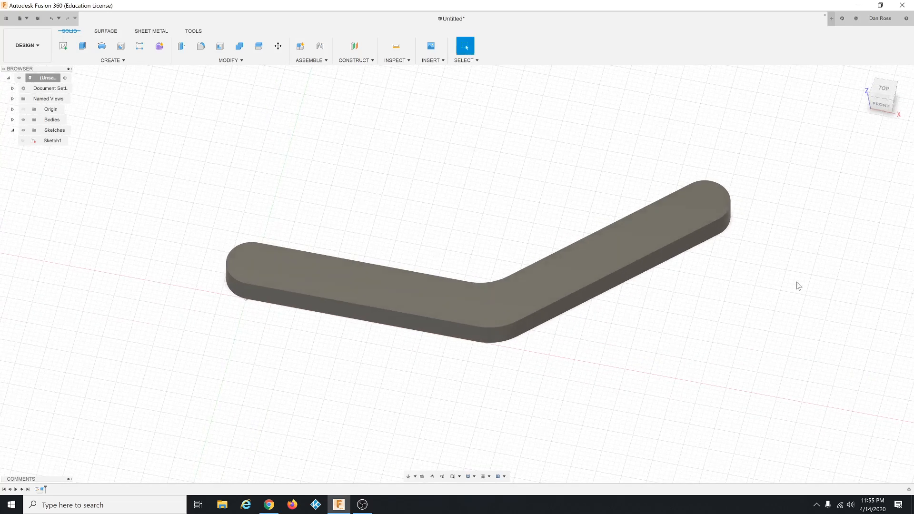
Create a new sketch on the top face of the extruded bracket.
{"action": "key", "text": "alt+Tab"}
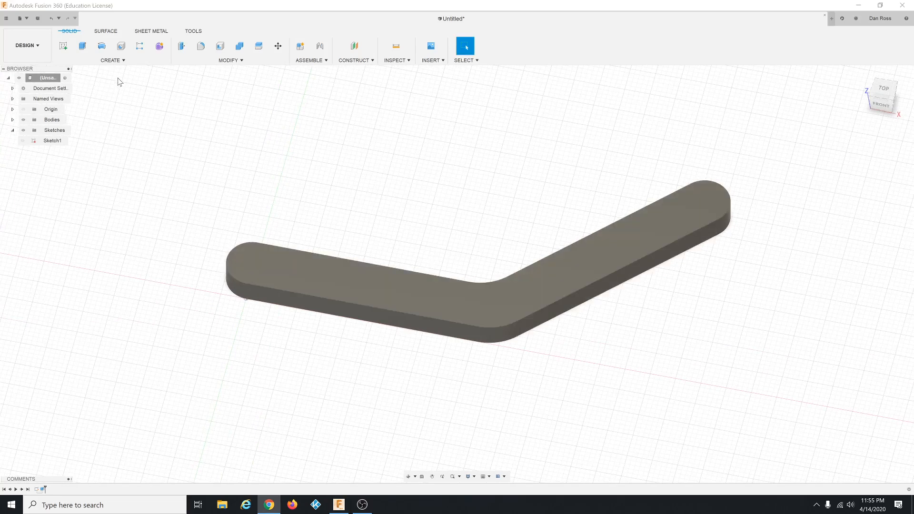
{"action": "left_click", "coordinate": [66, 50]}
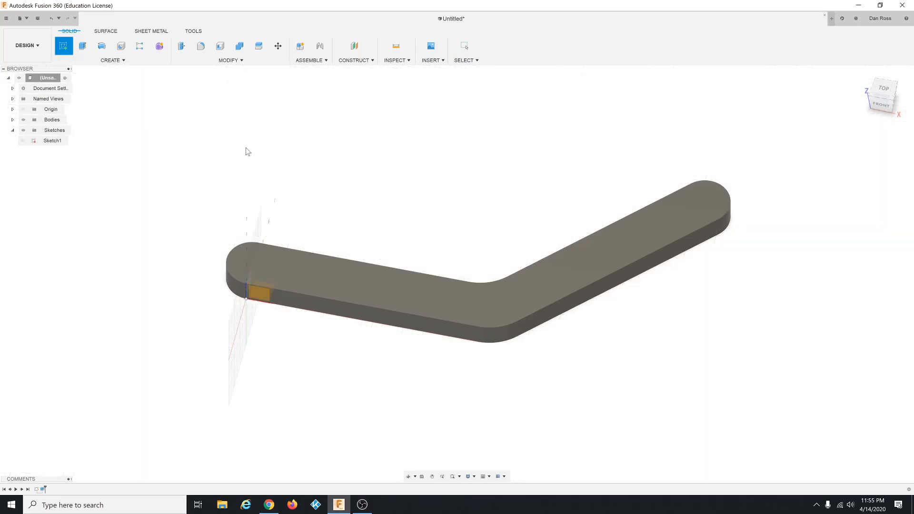
{"action": "left_click", "coordinate": [276, 261]}
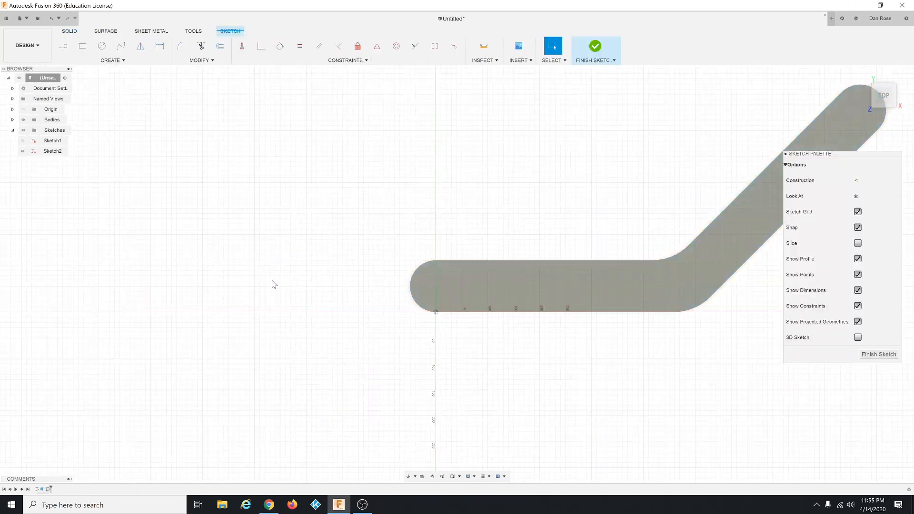
{"action": "mouse_move", "coordinate": [659, 349]}
{"action": "middle_mouse_down"}
{"action": "mouse_move", "coordinate": [520, 370]}
{"action": "mouse_move", "coordinate": [435, 395]}
{"action": "middle_mouse_up"}
{"action": "key", "text": "Escape"}
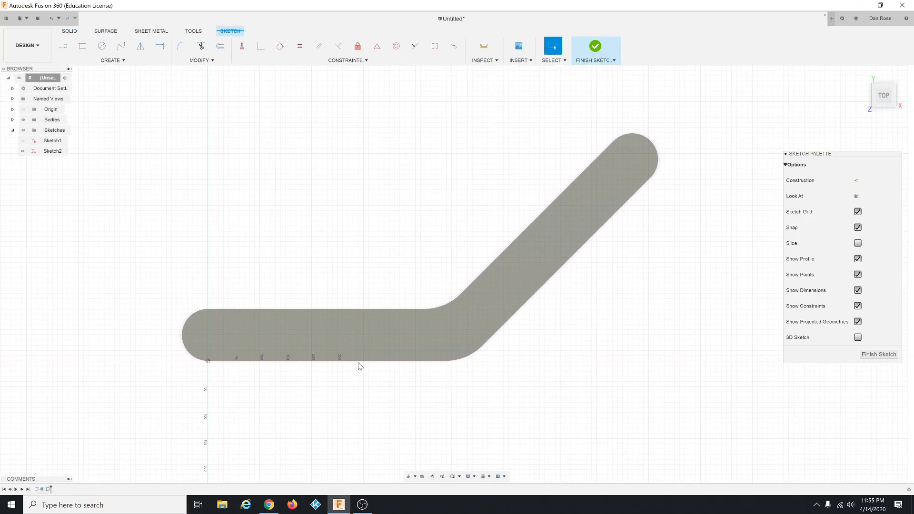
{"action": "scroll", "coordinate": [382, 314], "scroll_direction": "up", "scroll_amount": 2}
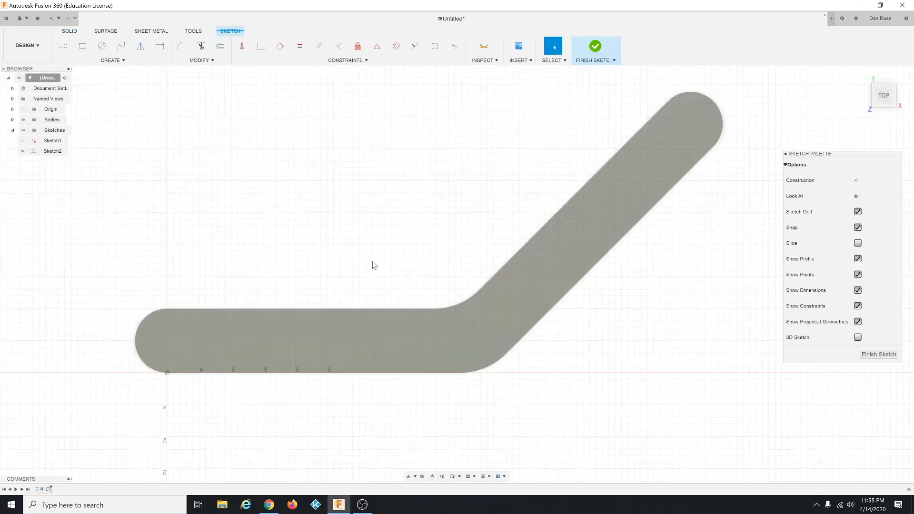
Draw two connected lines from the horizontal arm's end arc center to a point inside the bend and on to the angled arm's end arc center.
{"action": "left_click", "coordinate": [111, 61]}
{"action": "left_click", "coordinate": [77, 70]}
{"action": "left_click", "coordinate": [167, 340]}
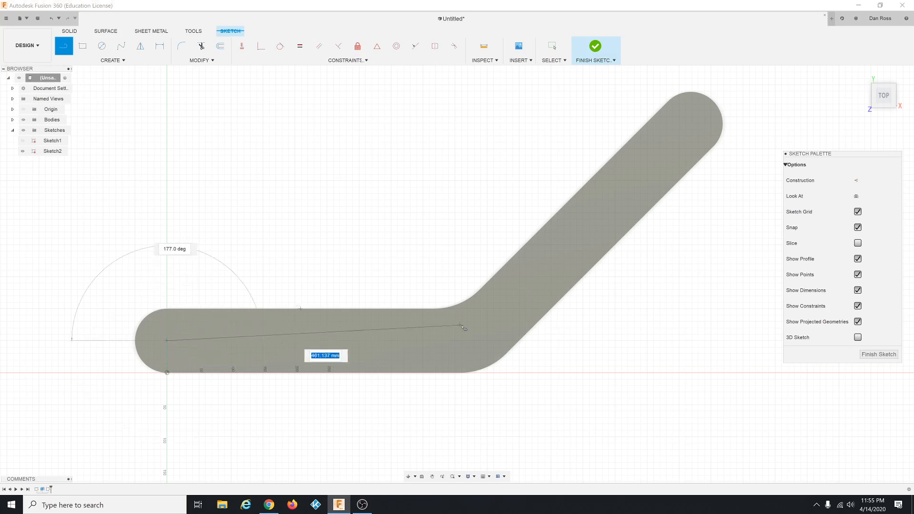
{"action": "left_click", "coordinate": [494, 323]}
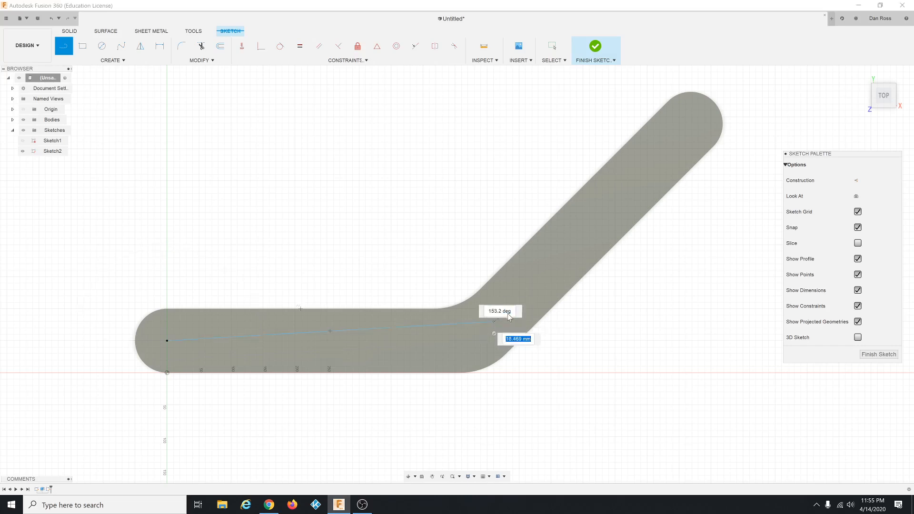
{"action": "left_click", "coordinate": [691, 125]}
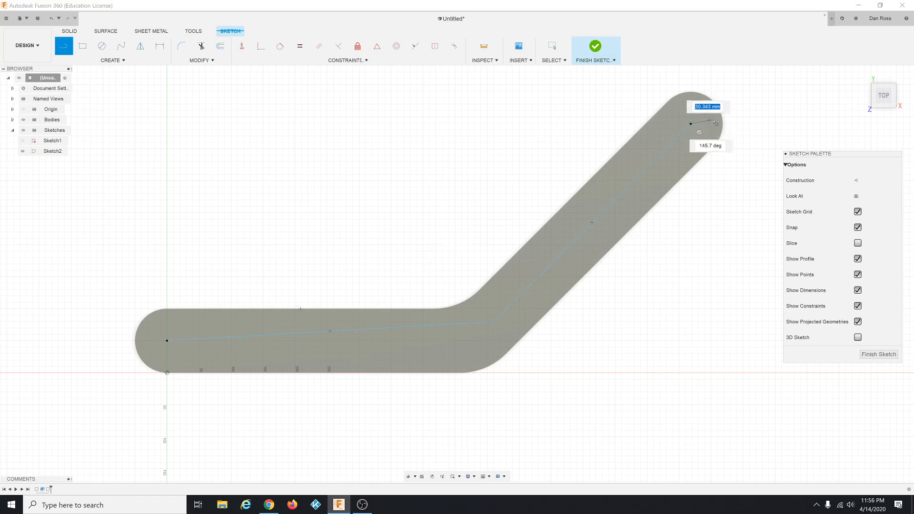
{"action": "key", "text": "Escape"}
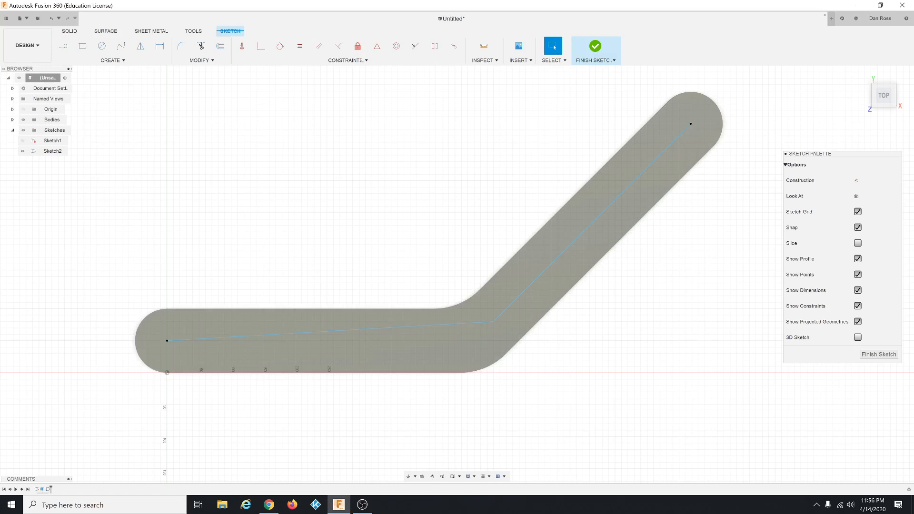
{"action": "key", "text": "alt+Tab"}
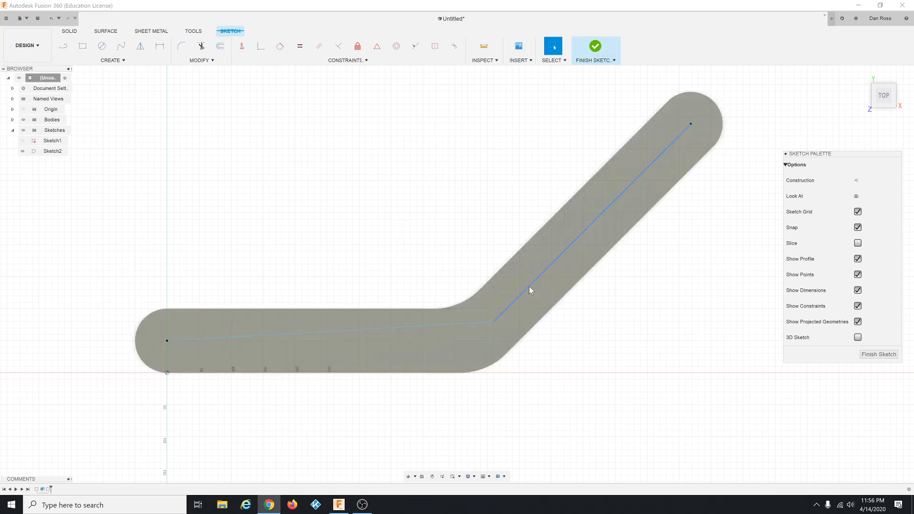
Convert both centerlines to construction lines and constrain them to equal length.
{"action": "left_click", "coordinate": [529, 287]}
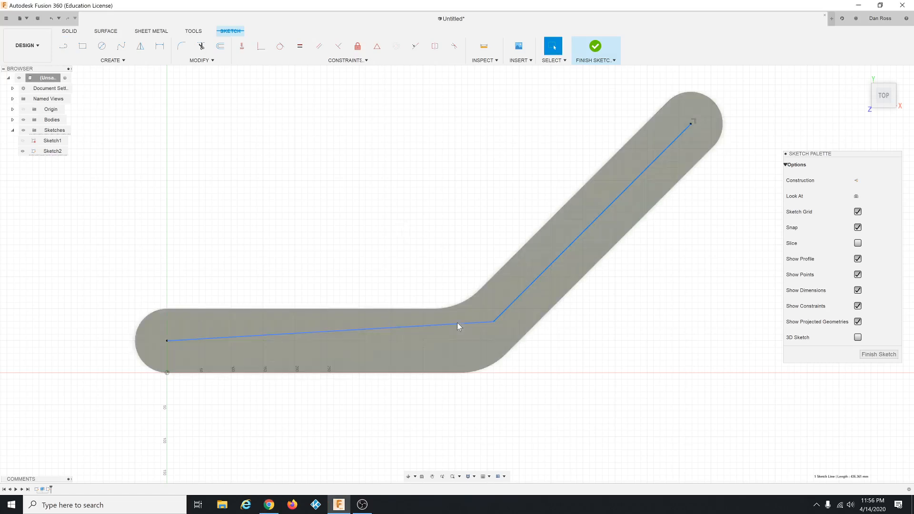
{"action": "left_click", "coordinate": [458, 326], "text": "shift"}
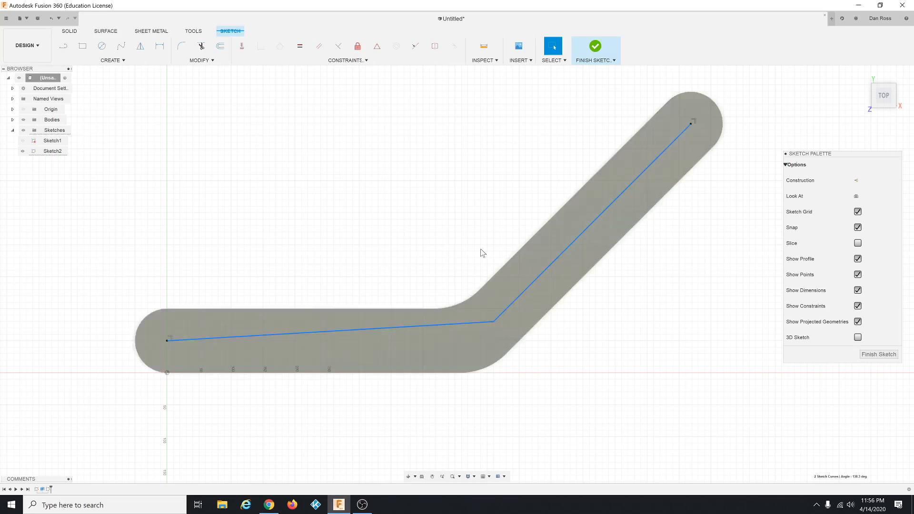
{"action": "right_click", "coordinate": [441, 184]}
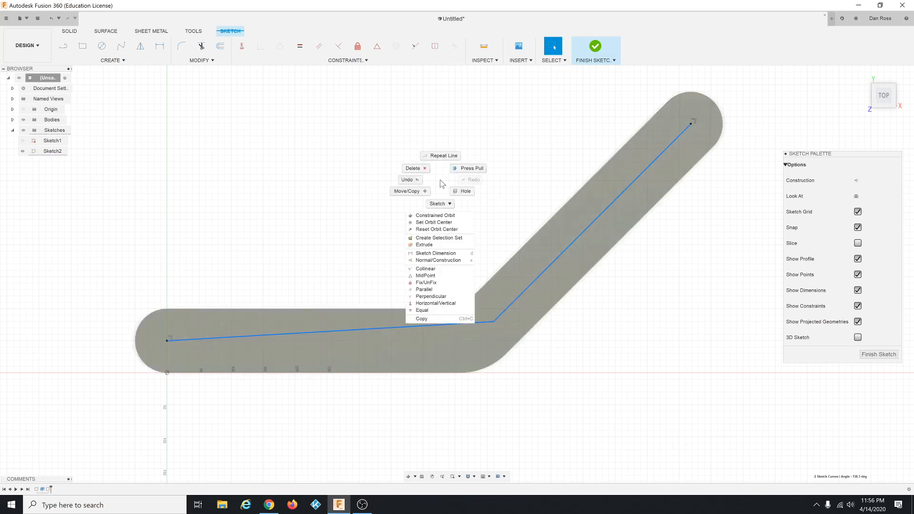
{"action": "left_click", "coordinate": [433, 261]}
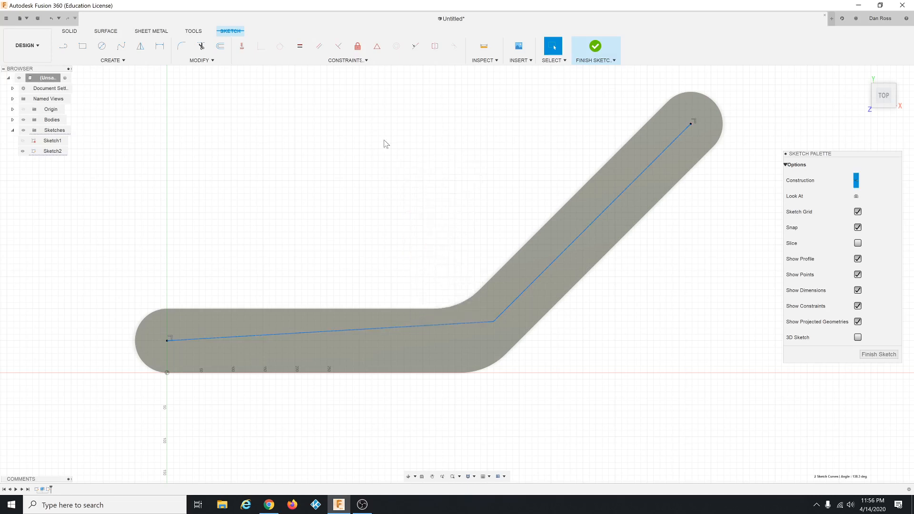
{"action": "left_click", "coordinate": [299, 48]}
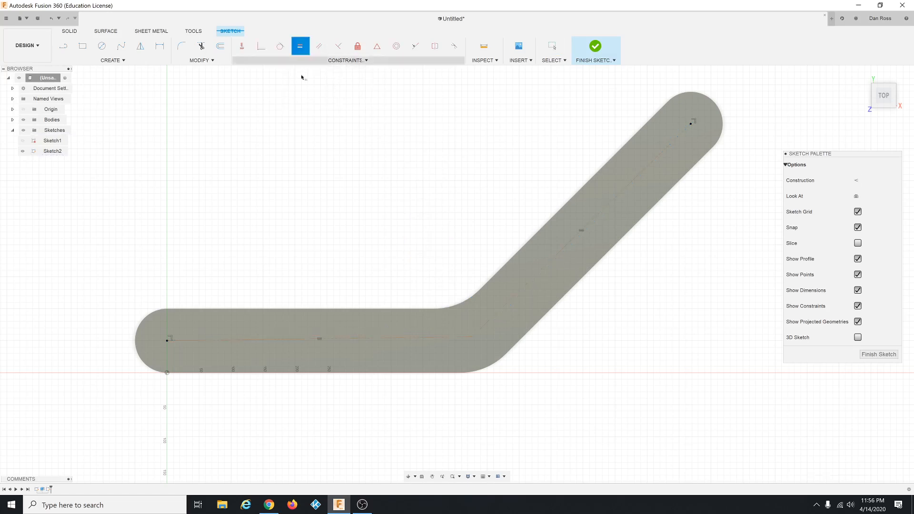
Try an Equal constraint between the horizontal arm's construction line and that arm's lower edge, and undo it.
{"action": "left_click", "coordinate": [292, 340]}
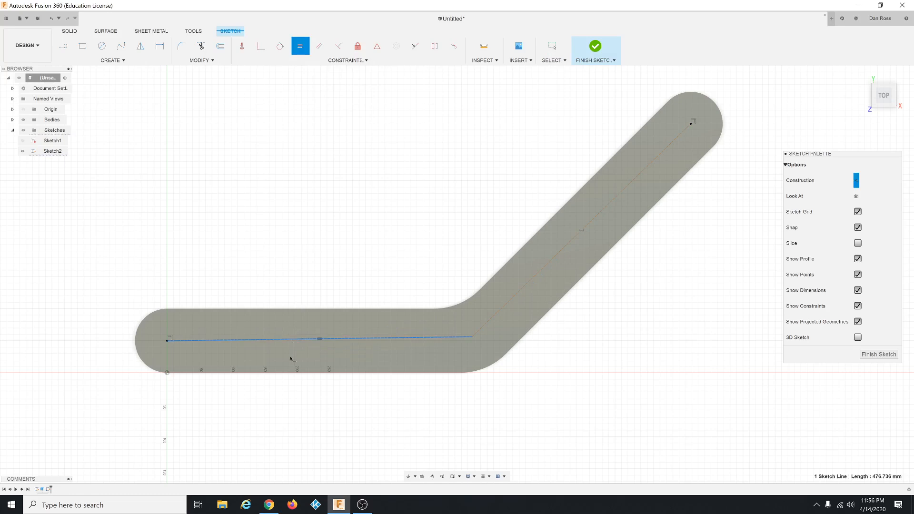
{"action": "left_click", "coordinate": [287, 375]}
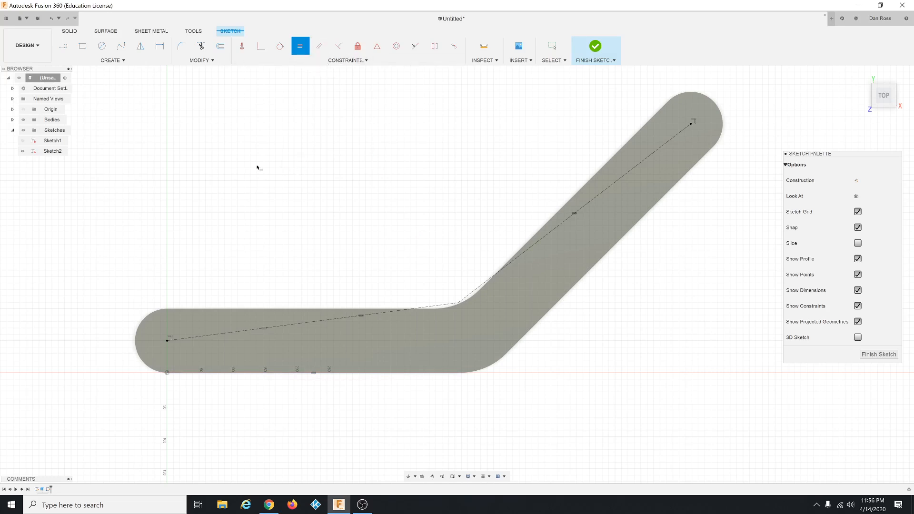
{"action": "left_click", "coordinate": [52, 21]}
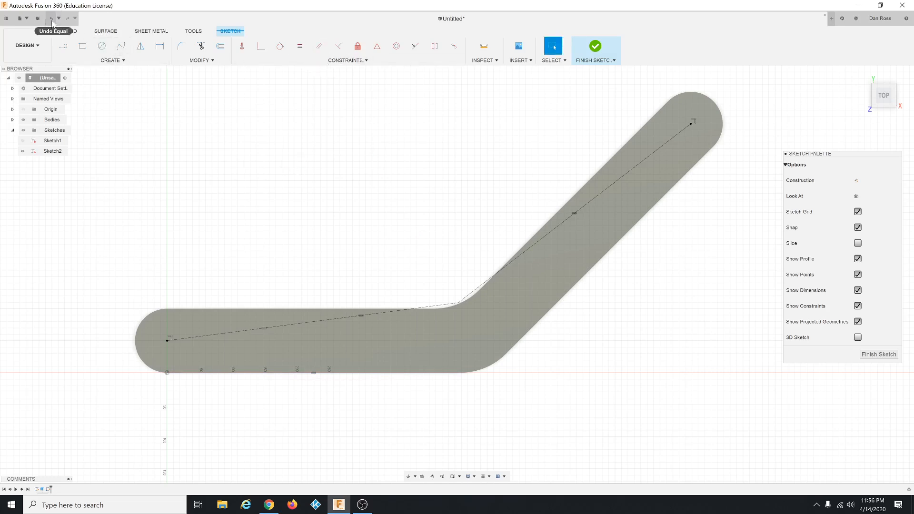
{"action": "left_click", "coordinate": [52, 23]}
Try a Parallel constraint between the horizontal arm's construction line and that arm's lower edge, inspect both centerlines, and undo it.
{"action": "left_click", "coordinate": [324, 48]}
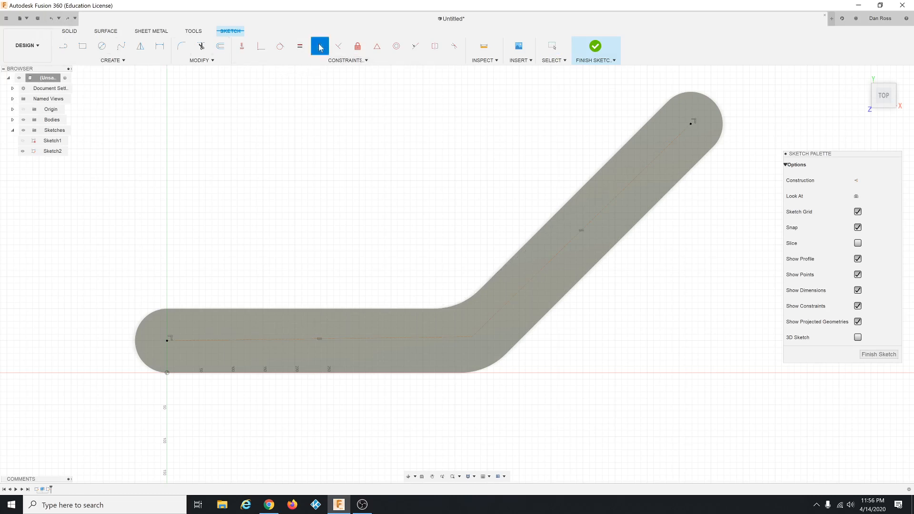
{"action": "left_click", "coordinate": [288, 338]}
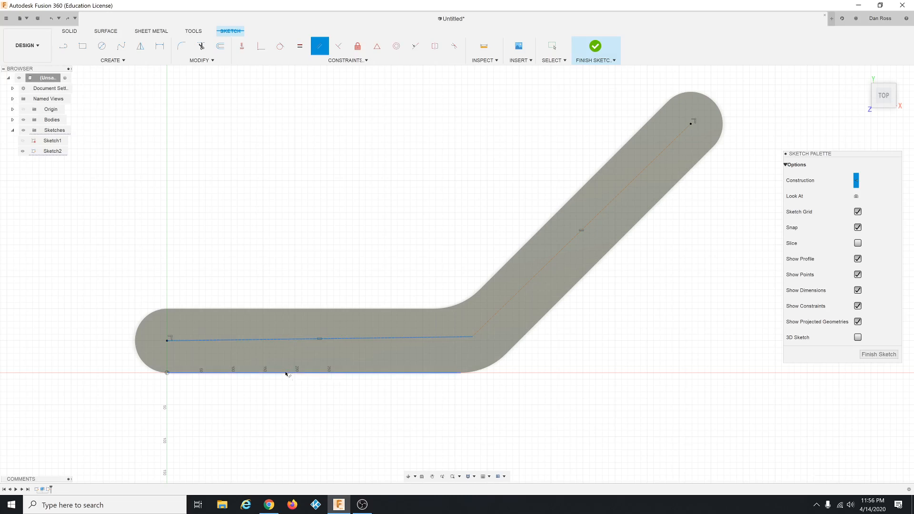
{"action": "left_click", "coordinate": [287, 374]}
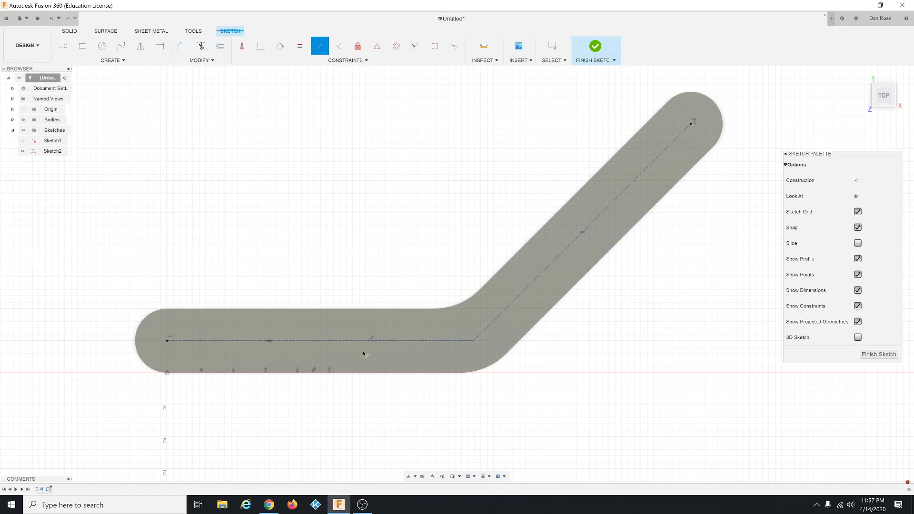
{"action": "left_click", "coordinate": [374, 340]}
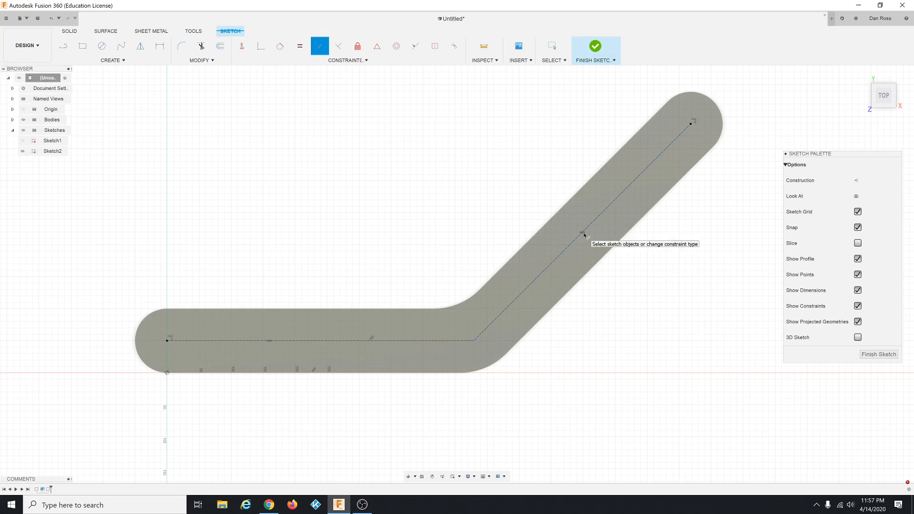
{"action": "scroll", "coordinate": [624, 220], "scroll_direction": "up", "scroll_amount": 1}
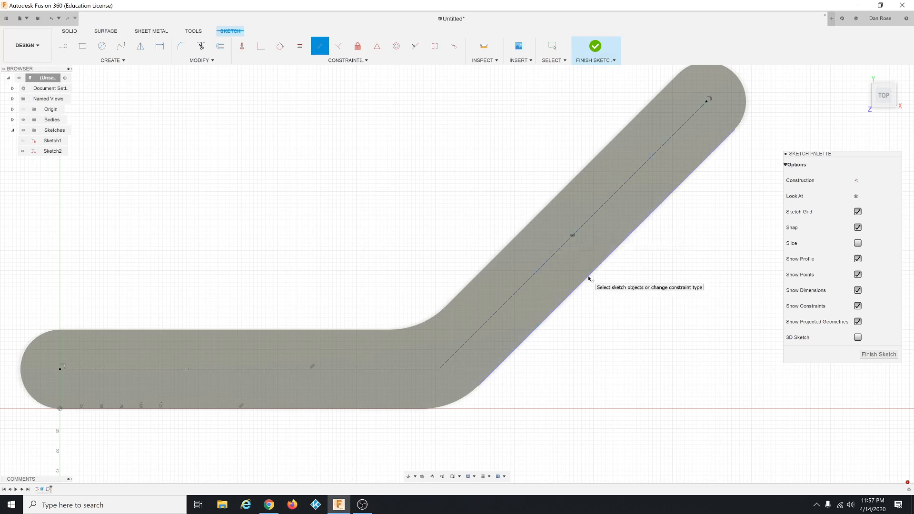
{"action": "scroll", "coordinate": [475, 364], "scroll_direction": "up", "scroll_amount": 2}
{"action": "scroll", "coordinate": [476, 364], "scroll_direction": "down", "scroll_amount": 4}
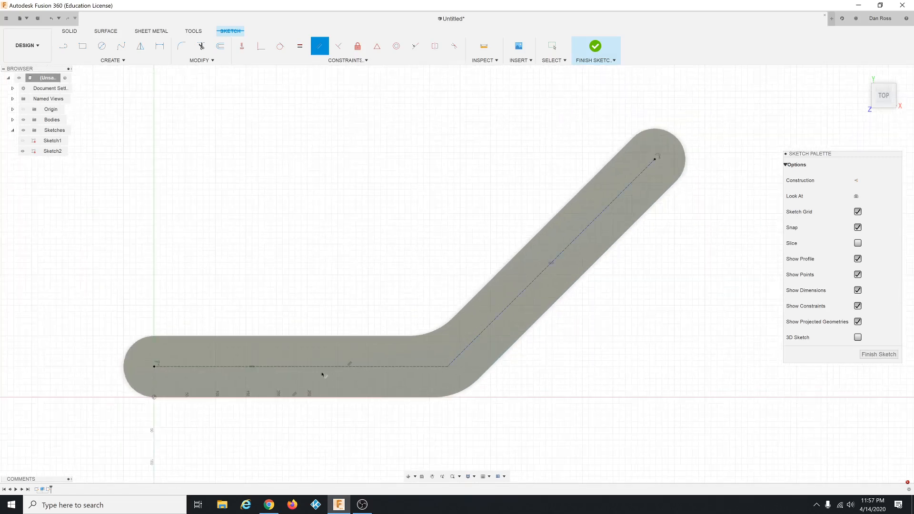
{"action": "scroll", "coordinate": [323, 376], "scroll_direction": "up", "scroll_amount": 1}
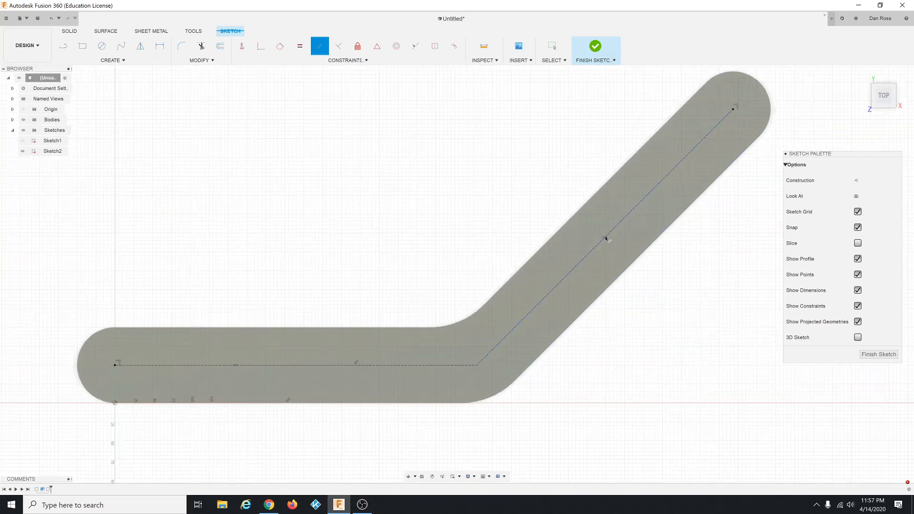
{"action": "left_click", "coordinate": [52, 20]}
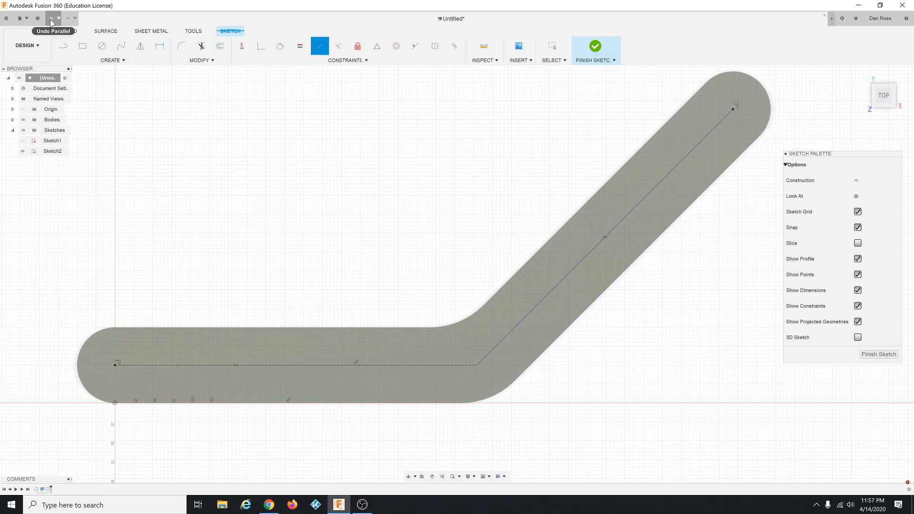
{"action": "left_click", "coordinate": [51, 20]}
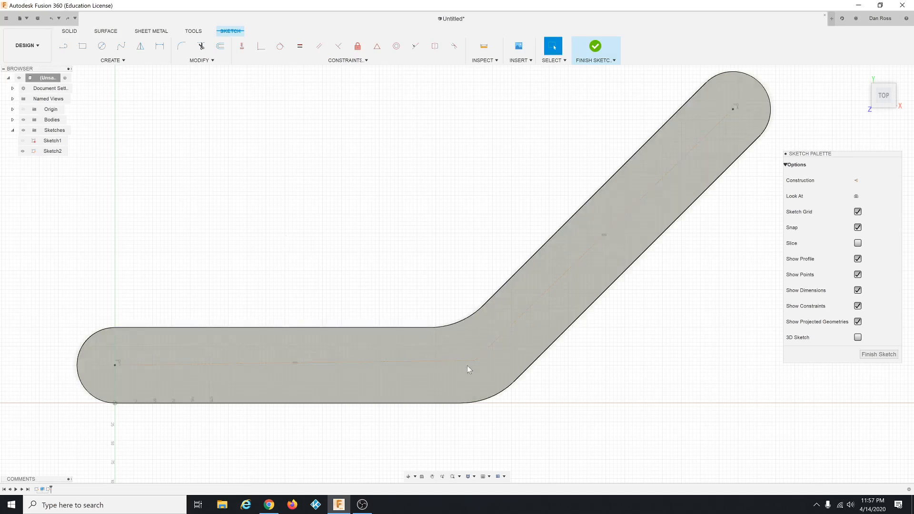
Move the construction lines' shared endpoint around the bend, ending above it at about X 433, Y 162 mm.
{"action": "mouse_move", "coordinate": [475, 362]}
{"action": "left_mouse_down"}
{"action": "mouse_move", "coordinate": [482, 336]}
{"action": "mouse_move", "coordinate": [435, 362]}
{"action": "left_mouse_up"}
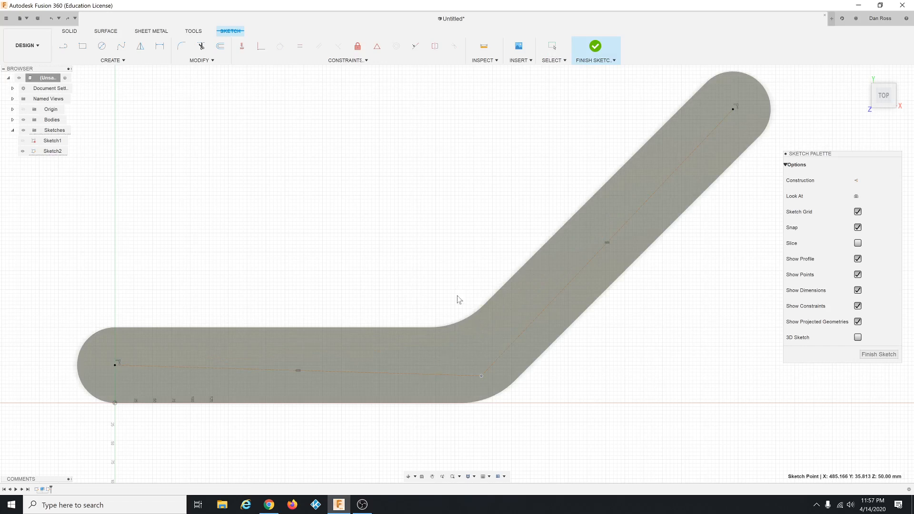
{"action": "left_click", "coordinate": [484, 378]}
{"action": "mouse_move", "coordinate": [481, 375]}
{"action": "left_mouse_down"}
{"action": "mouse_move", "coordinate": [471, 310]}
{"action": "mouse_move", "coordinate": [444, 283]}
{"action": "left_mouse_up"}
{"action": "left_click", "coordinate": [449, 302]}
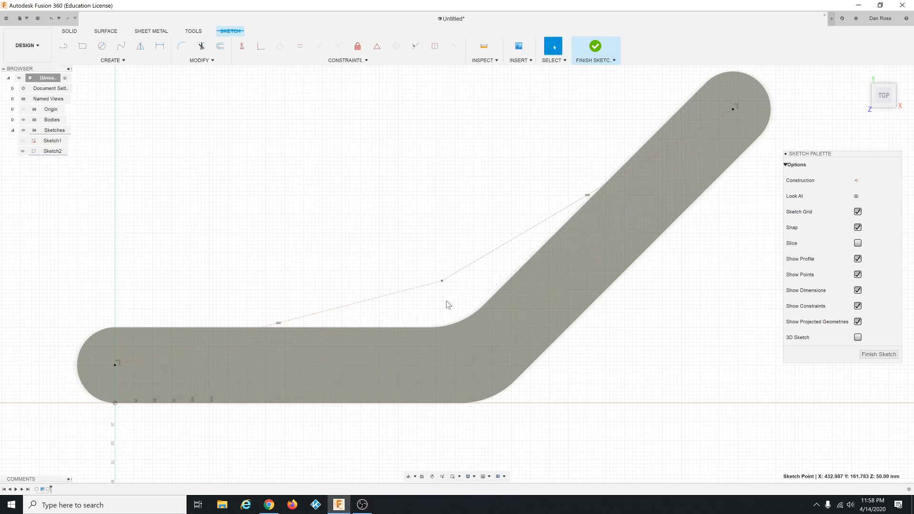
Delete the Equal constraint between the construction lines and move their shared endpoint to X 450, Y 180 mm.
{"action": "left_click", "coordinate": [279, 324]}
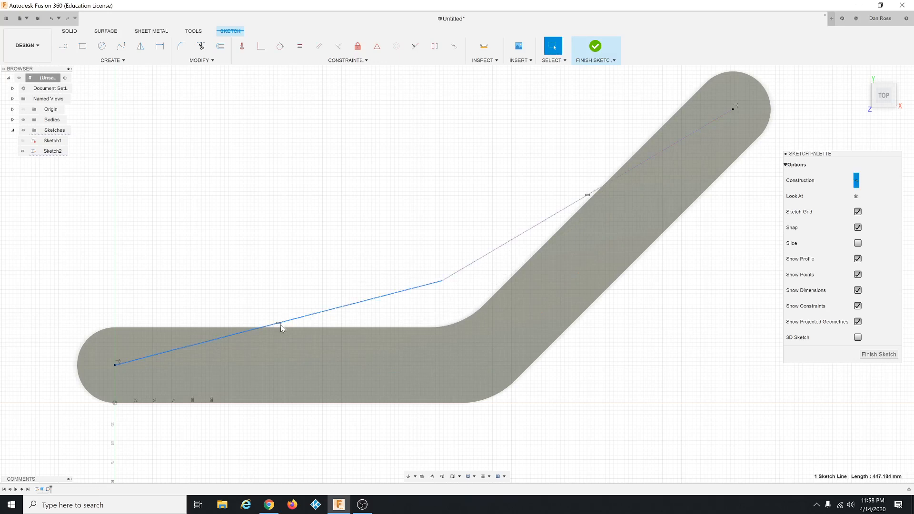
{"action": "key", "text": "x"}
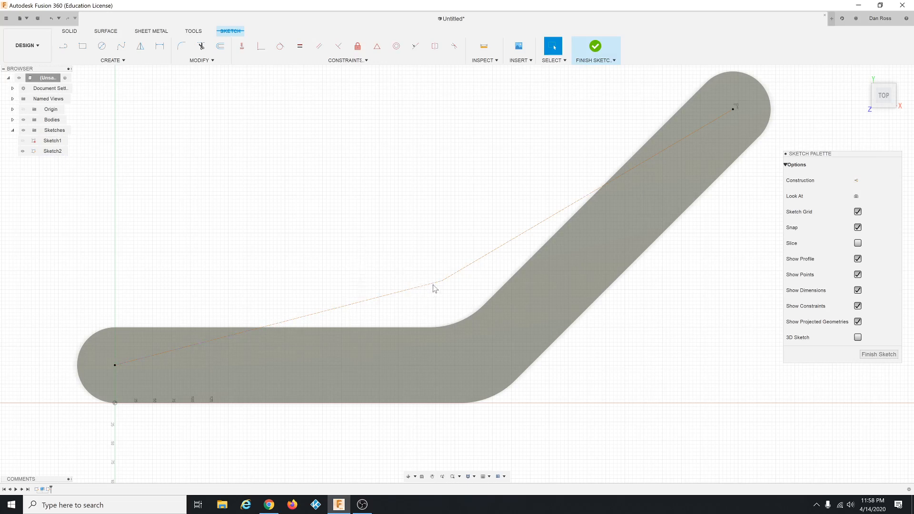
{"action": "mouse_move", "coordinate": [442, 281]}
{"action": "left_mouse_down"}
{"action": "mouse_move", "coordinate": [424, 310]}
{"action": "mouse_move", "coordinate": [374, 281]}
{"action": "mouse_move", "coordinate": [320, 282]}
{"action": "mouse_move", "coordinate": [402, 278]}
{"action": "mouse_move", "coordinate": [488, 241]}
{"action": "mouse_move", "coordinate": [470, 292]}
{"action": "mouse_move", "coordinate": [456, 263]}
{"action": "mouse_move", "coordinate": [440, 295]}
{"action": "mouse_move", "coordinate": [347, 300]}
{"action": "mouse_move", "coordinate": [463, 249]}
{"action": "mouse_move", "coordinate": [436, 249]}
{"action": "mouse_move", "coordinate": [437, 281]}
{"action": "mouse_move", "coordinate": [465, 261]}
{"action": "mouse_move", "coordinate": [455, 267]}
{"action": "left_mouse_up"}
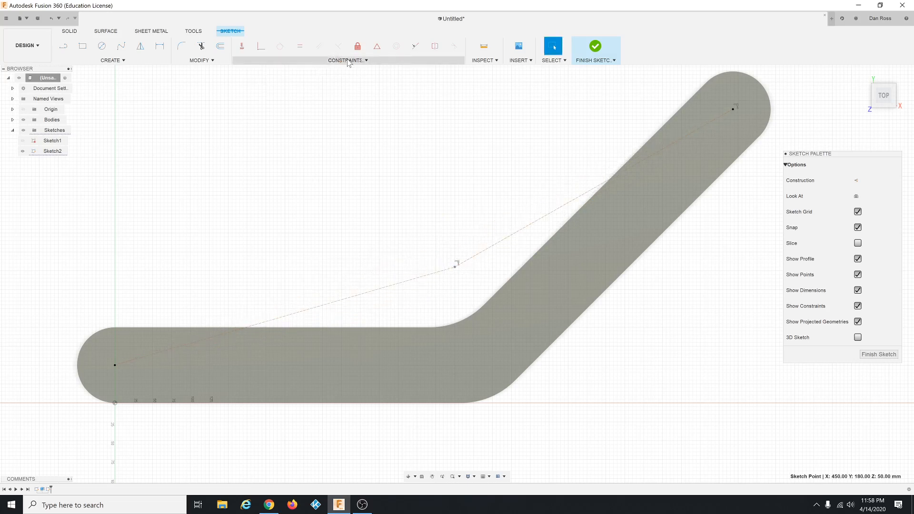
{"action": "left_click", "coordinate": [399, 121]}
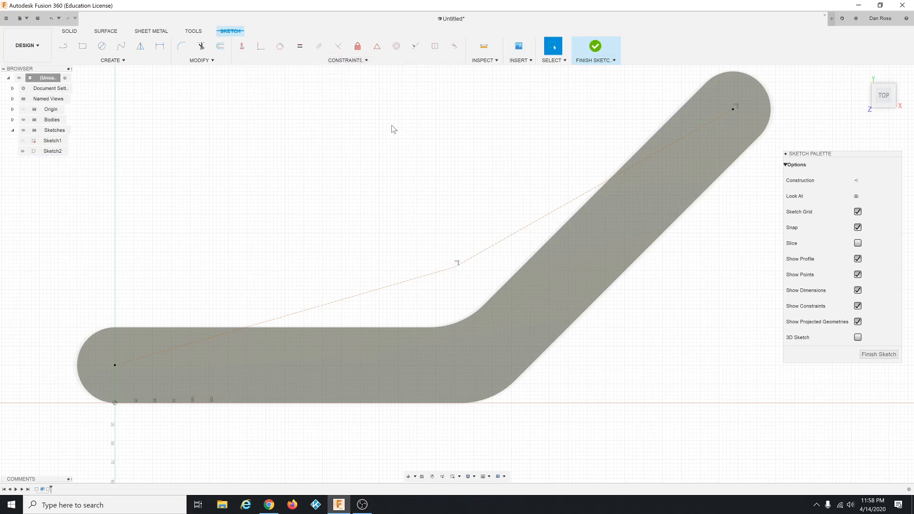
Constrain the horizontal arm's construction line parallel to that arm's lower edge, and the angled arm's construction line parallel to its own lower edge.
{"action": "left_click", "coordinate": [321, 50]}
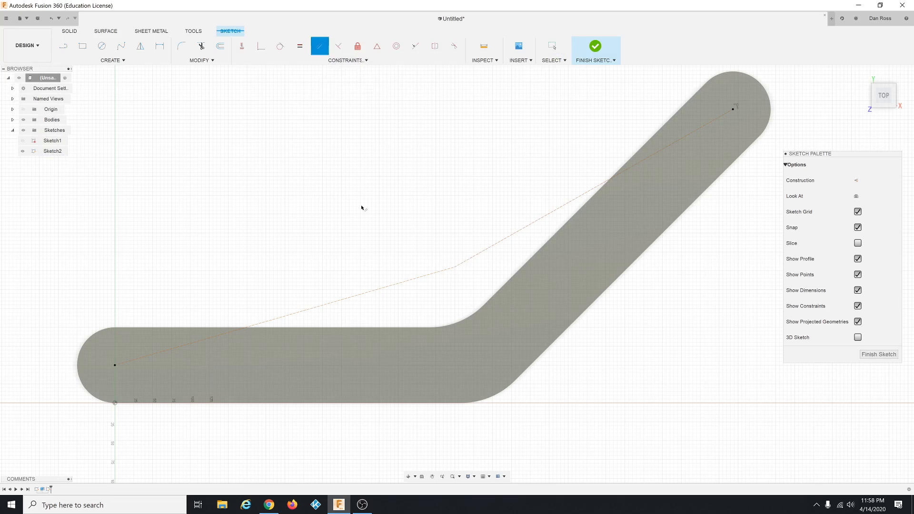
{"action": "left_click", "coordinate": [365, 295]}
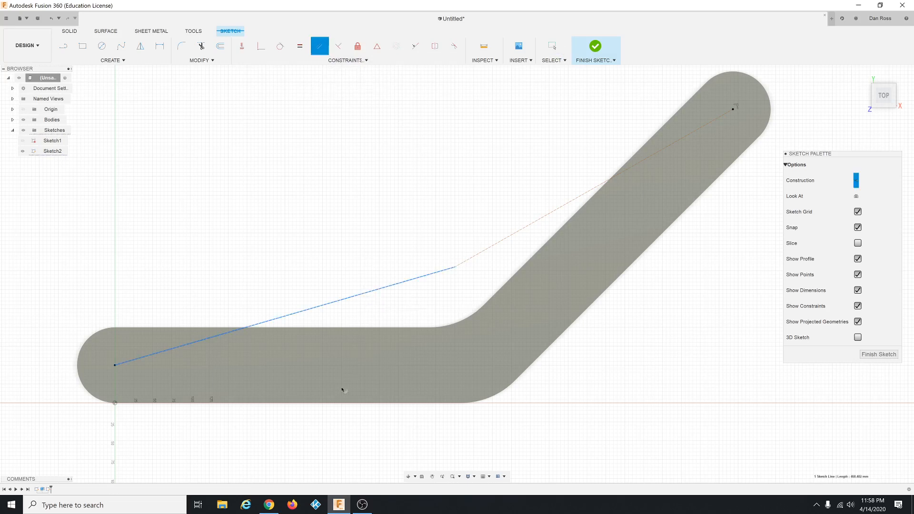
{"action": "left_click", "coordinate": [340, 403]}
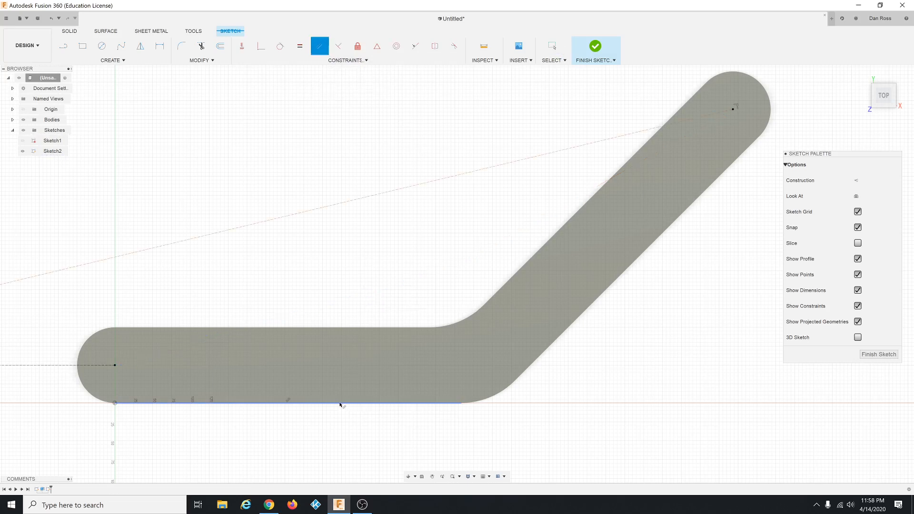
{"action": "scroll", "coordinate": [404, 310], "scroll_direction": "down", "scroll_amount": 4}
{"action": "scroll", "coordinate": [403, 311], "scroll_direction": "down", "scroll_amount": 2}
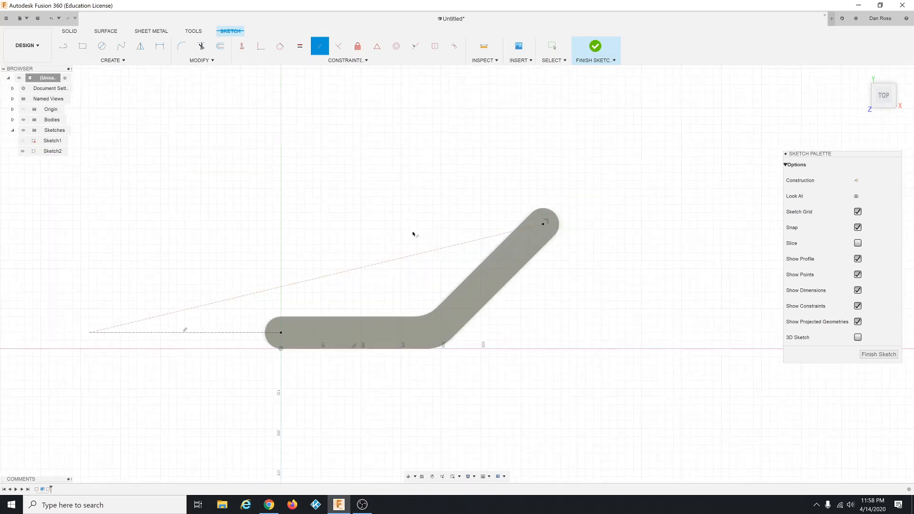
{"action": "left_click", "coordinate": [417, 256]}
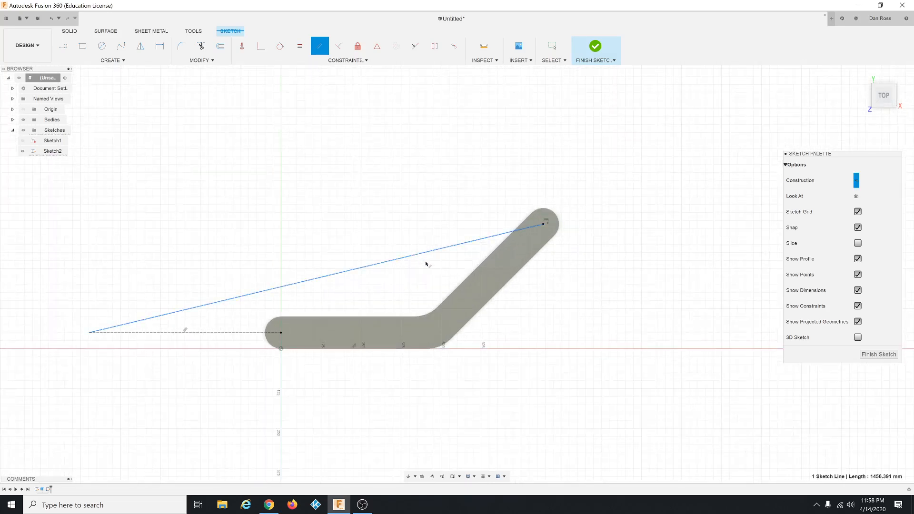
{"action": "left_click", "coordinate": [485, 306]}
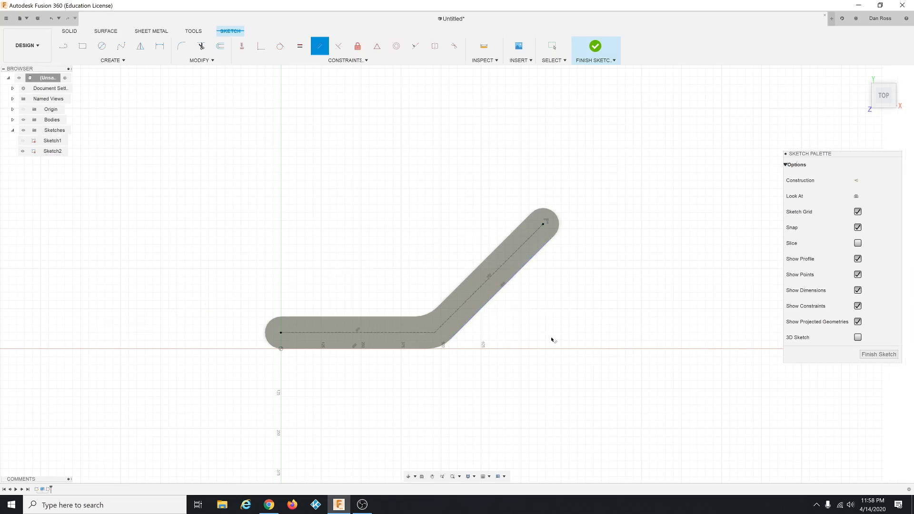
{"action": "scroll", "coordinate": [435, 336], "scroll_direction": "up", "scroll_amount": 3}
{"action": "scroll", "coordinate": [414, 317], "scroll_direction": "up", "scroll_amount": 2}
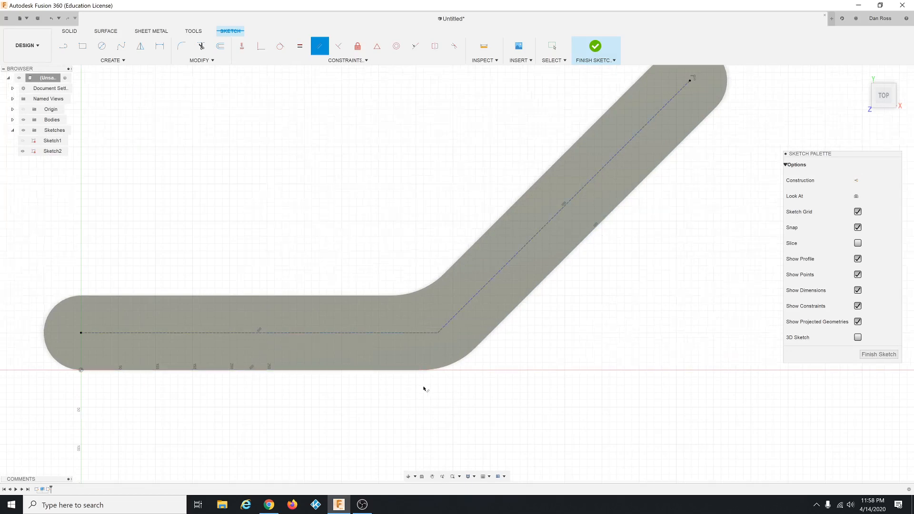
{"action": "scroll", "coordinate": [423, 387], "scroll_direction": "down", "scroll_amount": 1}
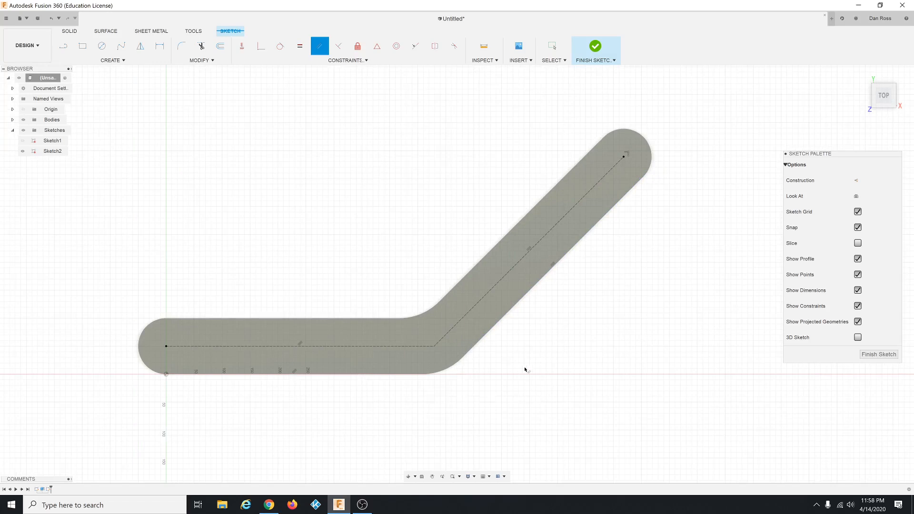
Draw a 50 mm diameter circle centered on the horizontal arm's end arc center.
{"action": "key", "text": "alt+Tab"}
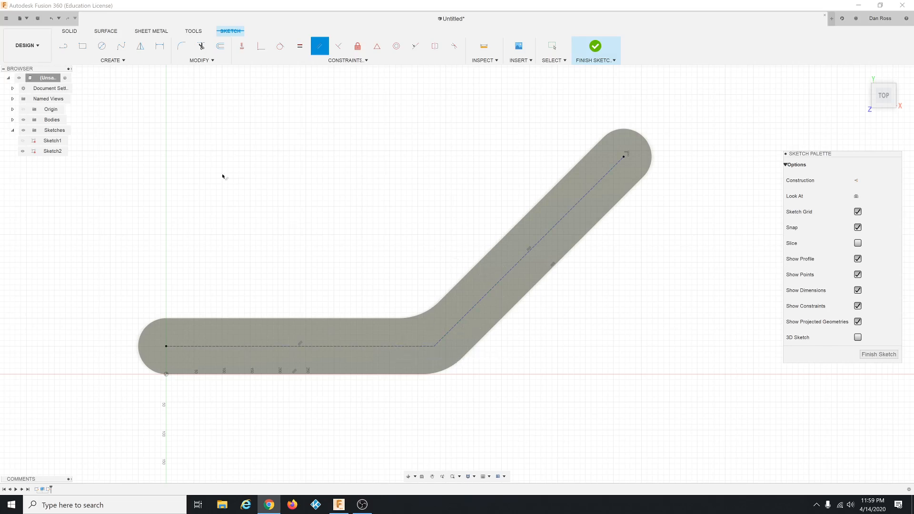
{"action": "left_click", "coordinate": [103, 47]}
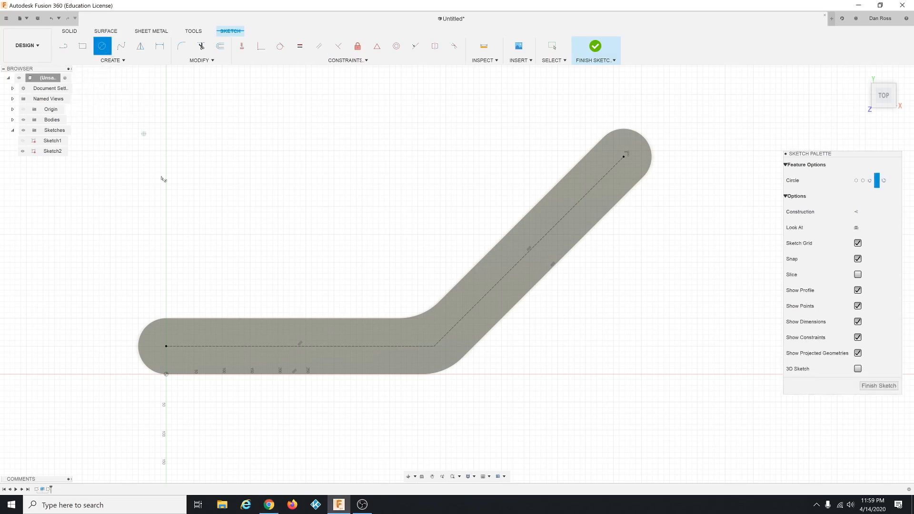
{"action": "left_click", "coordinate": [166, 346]}
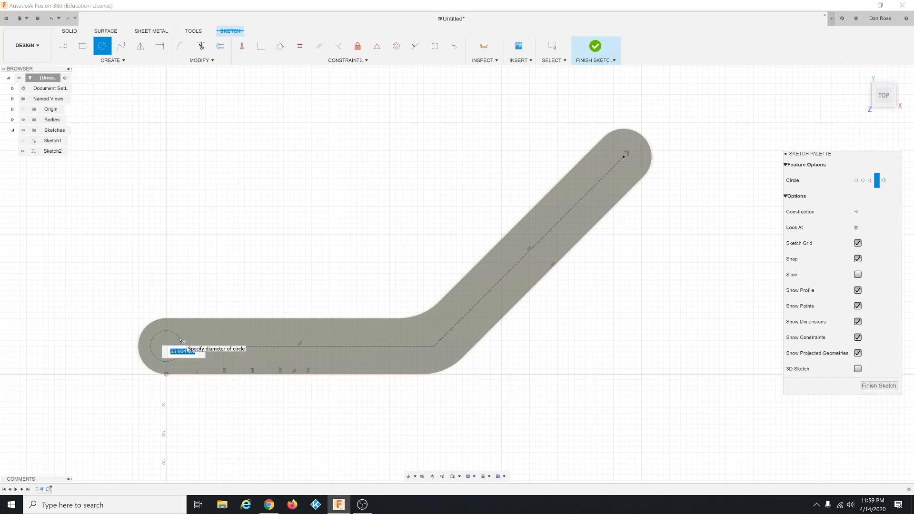
{"action": "type", "text": "50"}
{"action": "key", "text": "Return"}
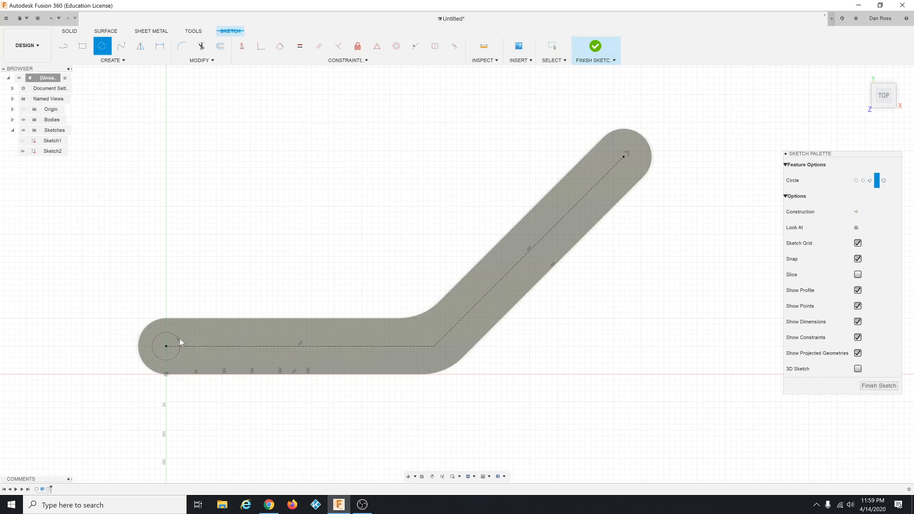
Draw a circle about 79 mm in diameter at the horizontal construction line's midpoint and another circle centered on the construction lines' shared endpoint.
{"action": "key", "text": "Escape"}
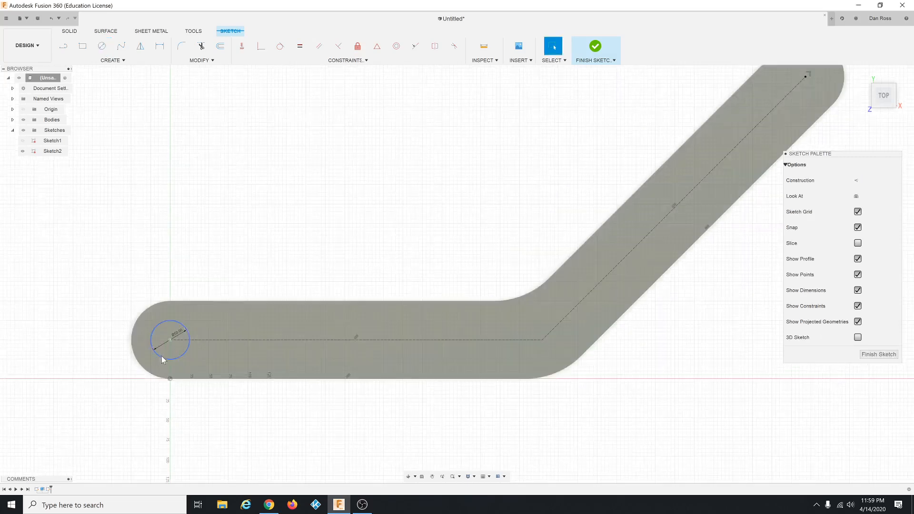
{"action": "scroll", "coordinate": [163, 357], "scroll_direction": "up", "scroll_amount": 3}
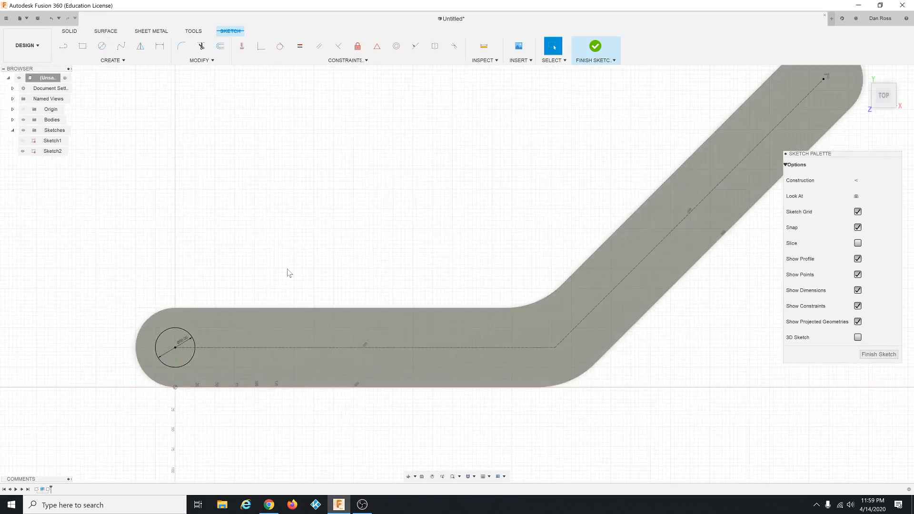
{"action": "left_click", "coordinate": [103, 50]}
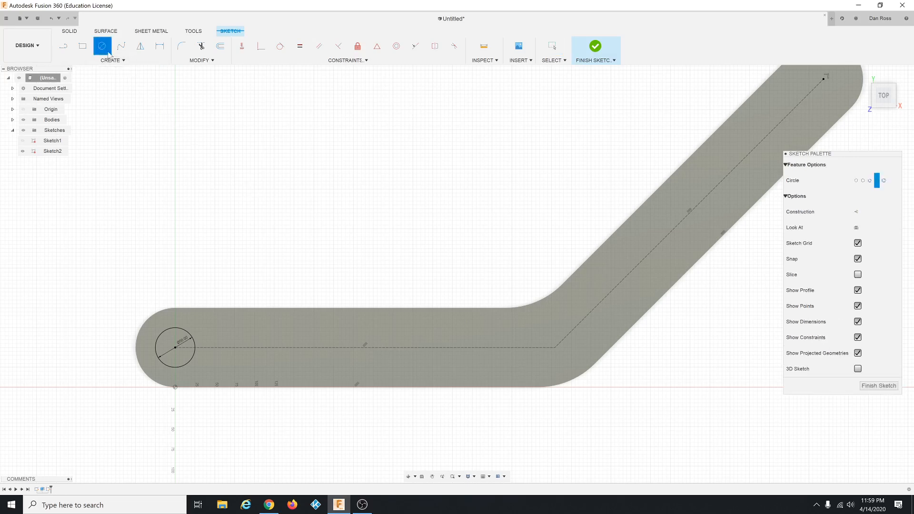
{"action": "left_click", "coordinate": [365, 348]}
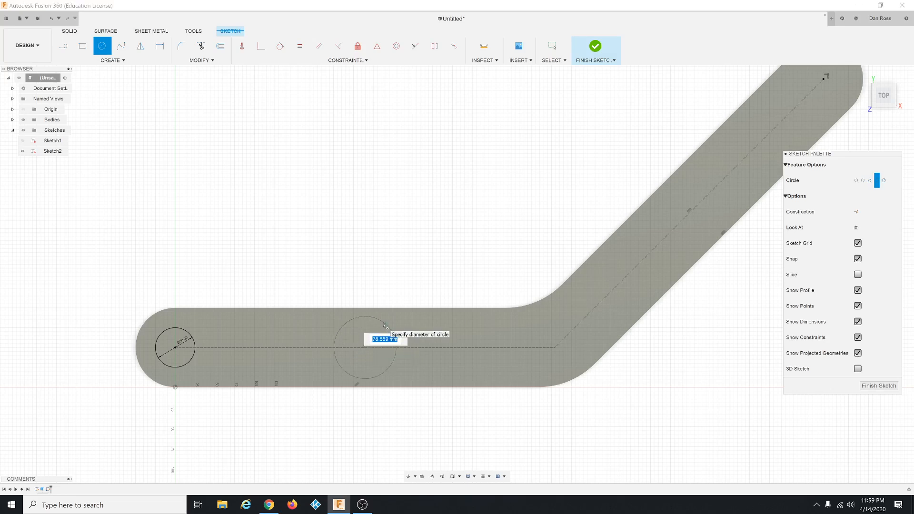
{"action": "left_click", "coordinate": [386, 326]}
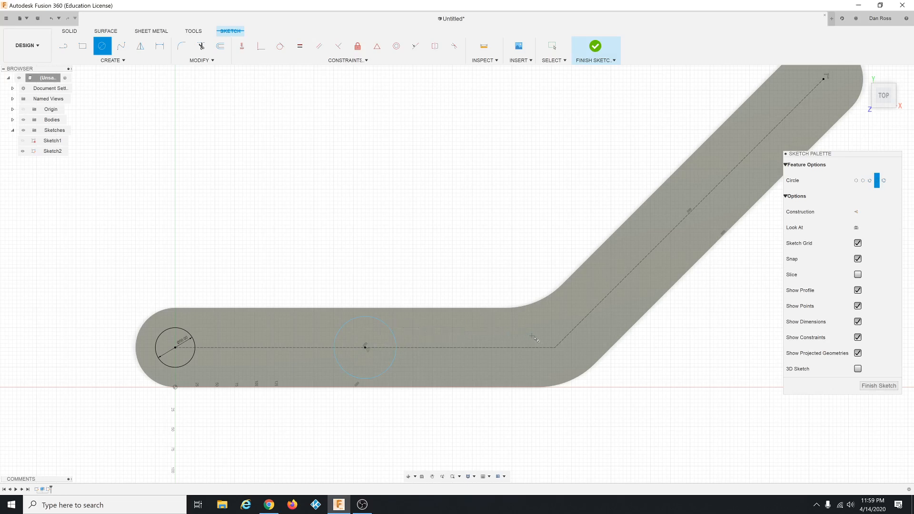
{"action": "left_click", "coordinate": [556, 347]}
{"action": "left_click", "coordinate": [576, 326]}
Draw one circle centered on the angled construction line's midpoint and another centered on that arm's end arc center.
{"action": "left_click", "coordinate": [690, 214]}
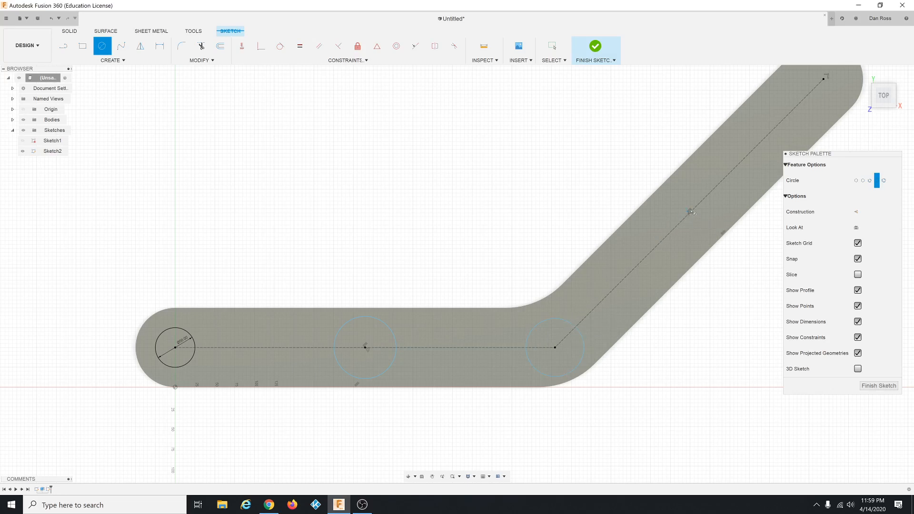
{"action": "left_click", "coordinate": [704, 190]}
{"action": "scroll", "coordinate": [531, 274], "scroll_direction": "down", "scroll_amount": 1}
{"action": "scroll", "coordinate": [530, 274], "scroll_direction": "down", "scroll_amount": 1}
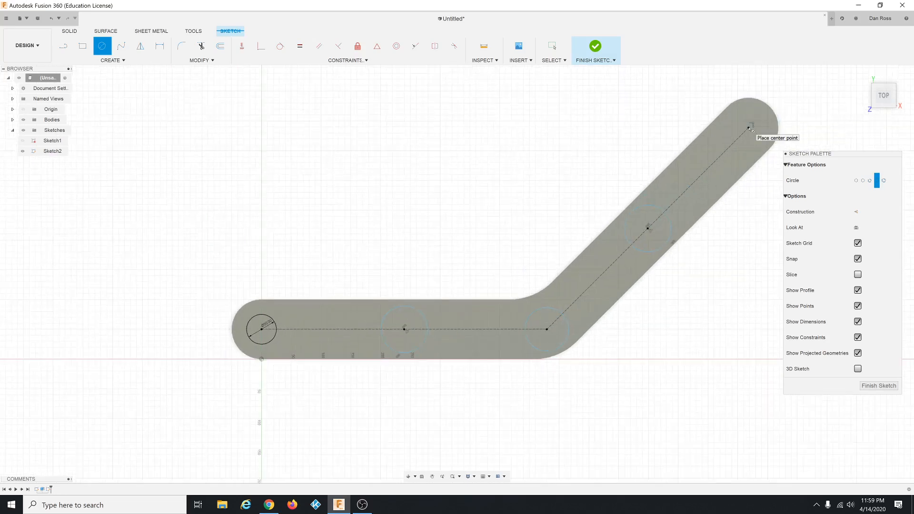
{"action": "left_click", "coordinate": [749, 128]}
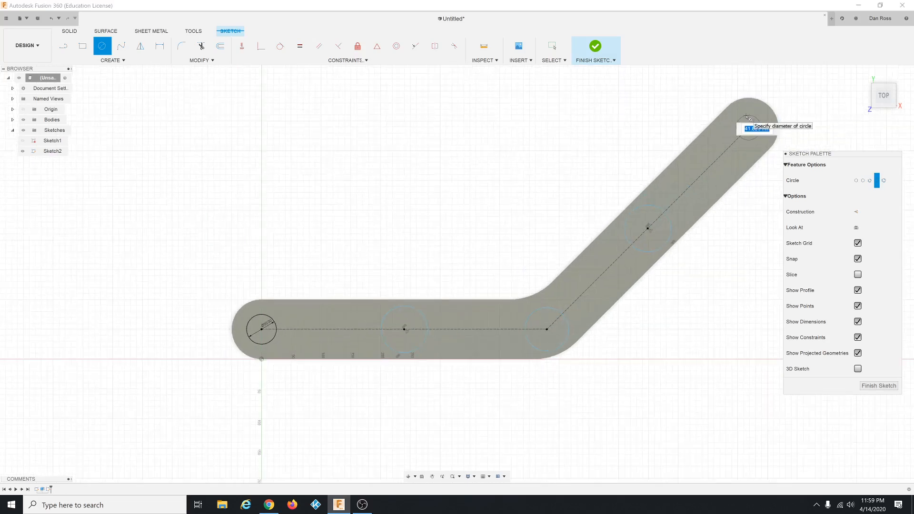
{"action": "key", "text": "Return"}
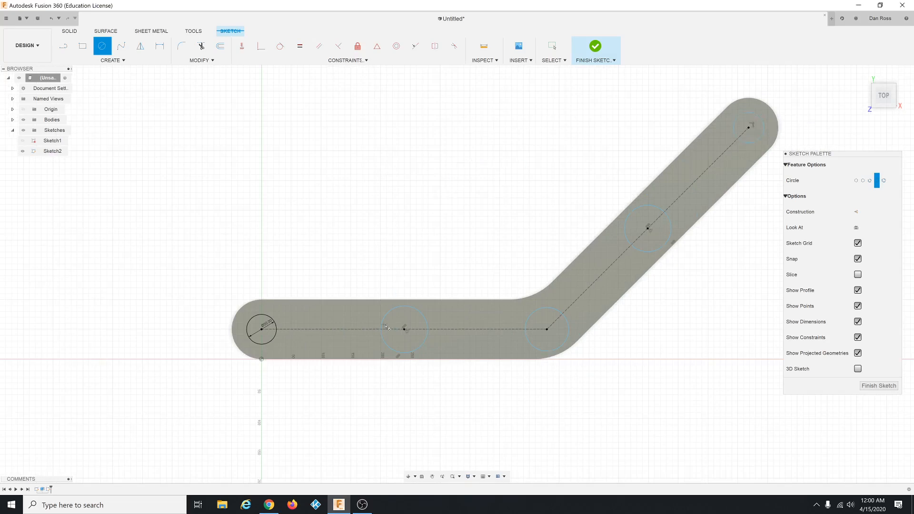
Apply Equal constraints between the 50 mm circle, the circle at the horizontal arm's midpoint and the circle at the bend.
{"action": "left_click", "coordinate": [301, 47]}
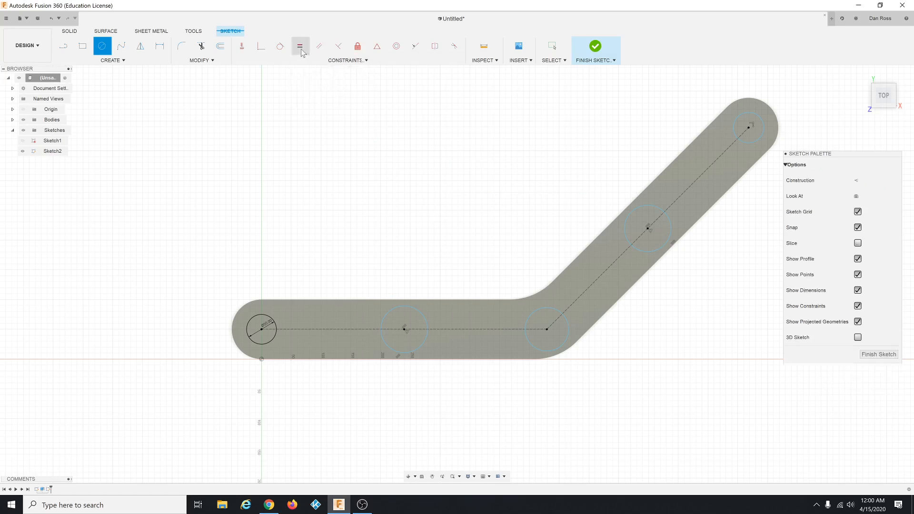
{"action": "left_click", "coordinate": [274, 336]}
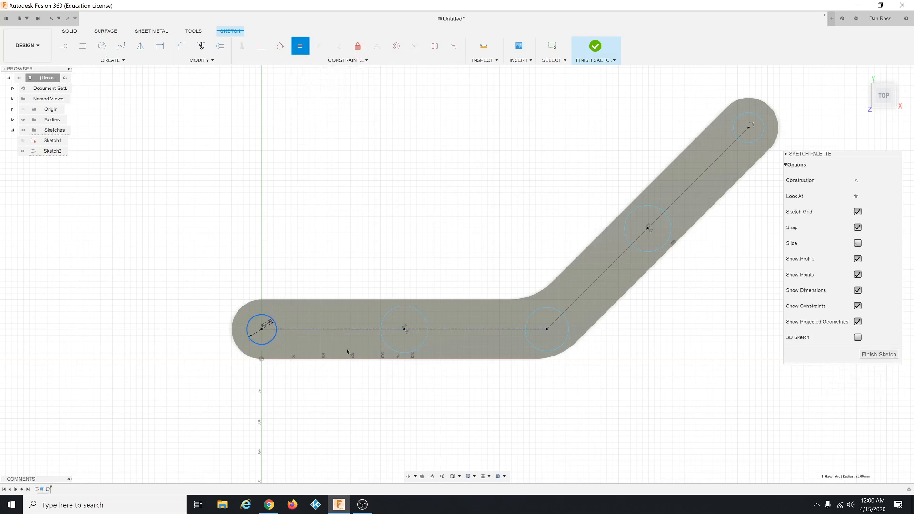
{"action": "left_click", "coordinate": [400, 353]}
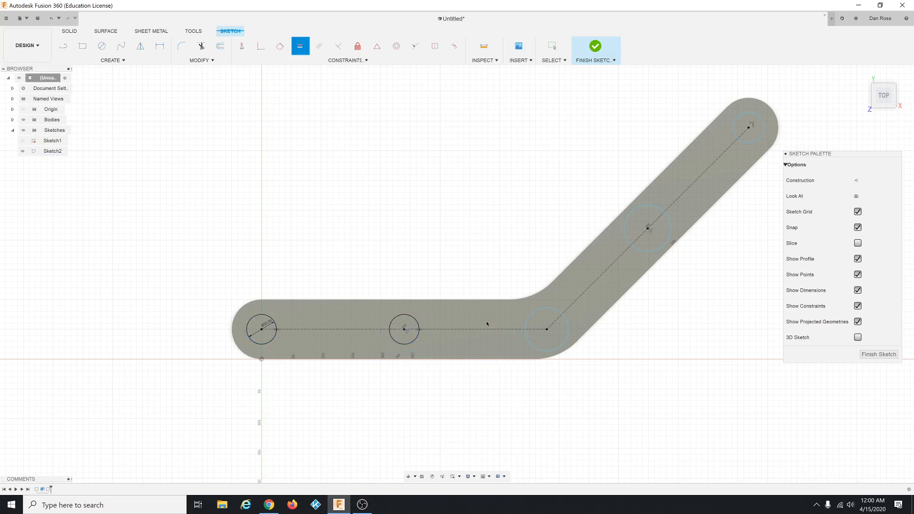
{"action": "left_click", "coordinate": [418, 323]}
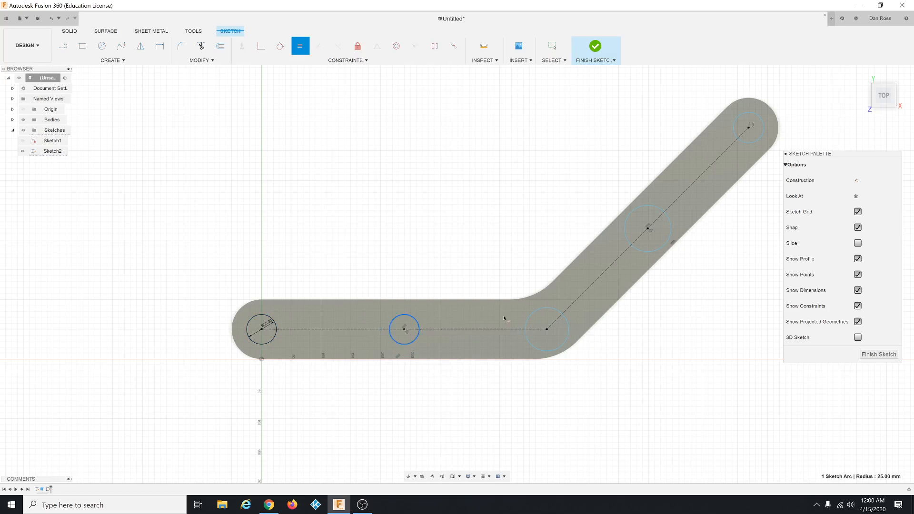
{"action": "left_click", "coordinate": [532, 316]}
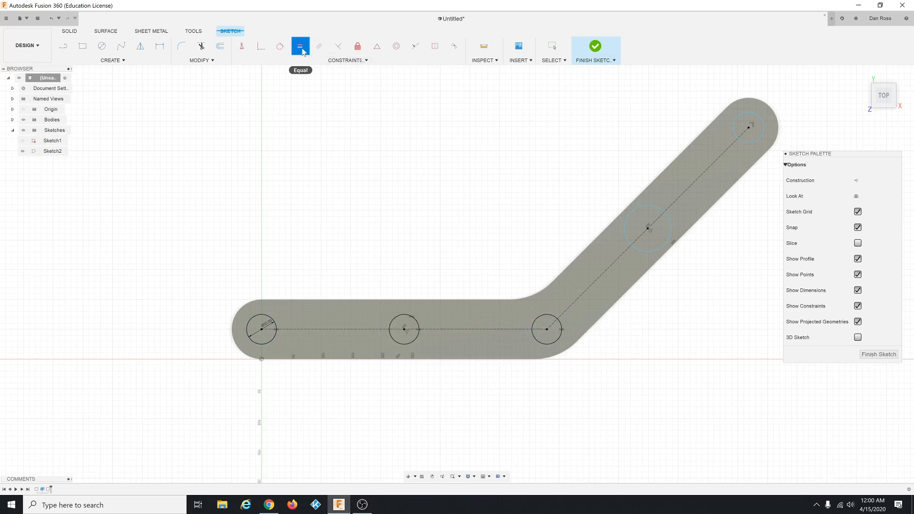
Apply Equal constraints from the bend circle to the angled arm's midpoint circle, and from that circle to the end circle.
{"action": "left_click", "coordinate": [551, 315]}
{"action": "left_click", "coordinate": [631, 245]}
{"action": "left_click", "coordinate": [648, 215]}
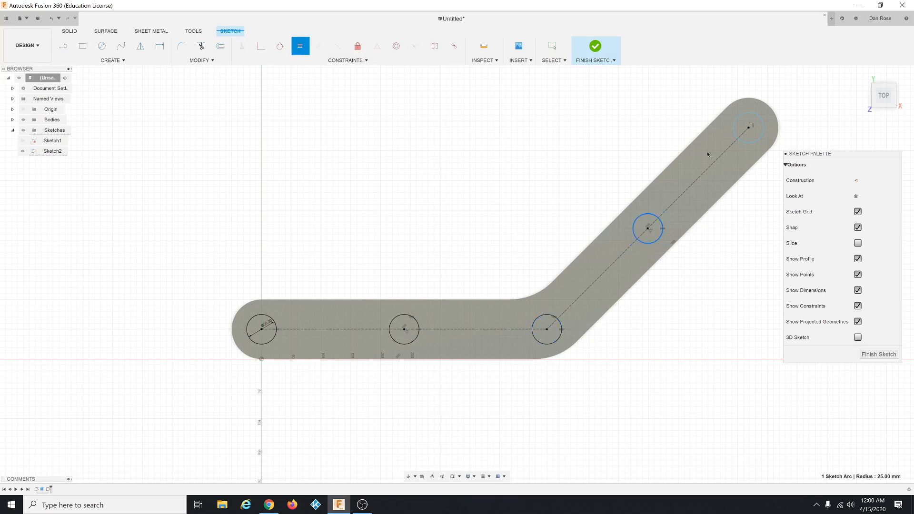
{"action": "left_click", "coordinate": [733, 135]}
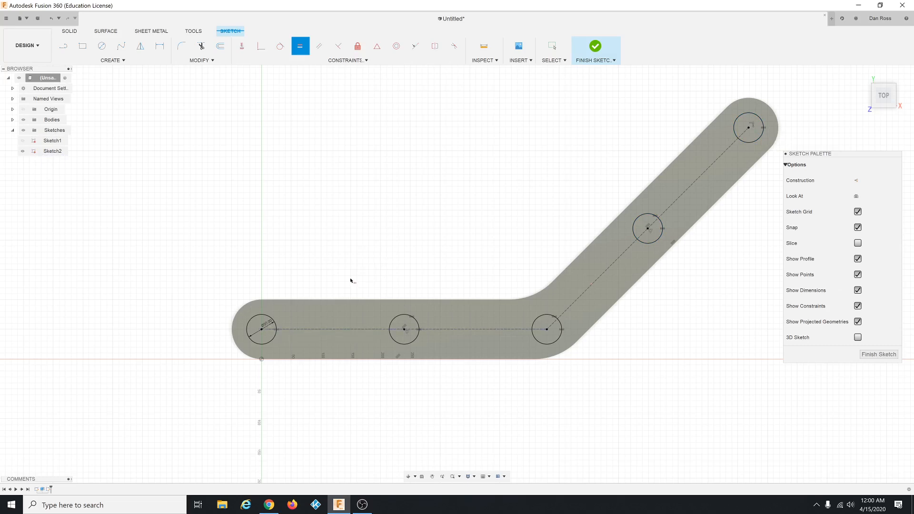
{"action": "key", "text": "Escape"}
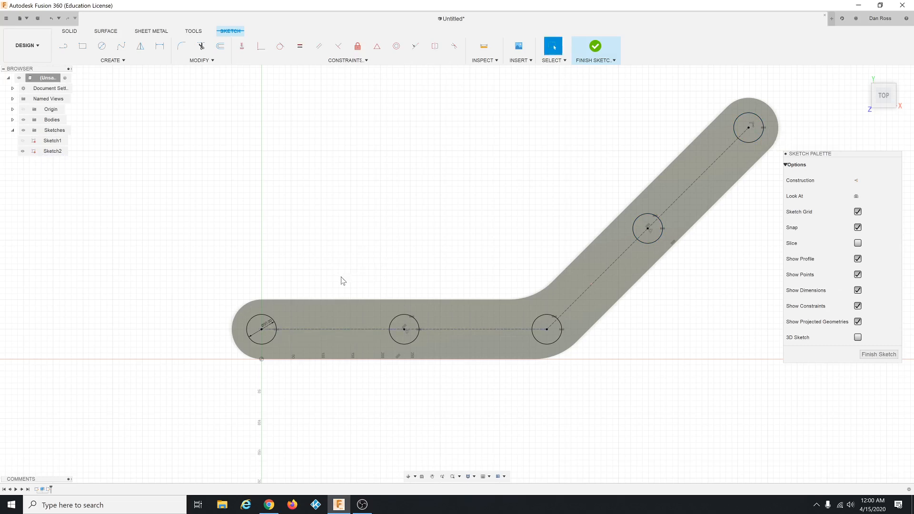
Try a 60 mm diameter on the horizontal arm's dimensioned end circle and set it back to 50 mm.
{"action": "double_click", "coordinate": [270, 325]}
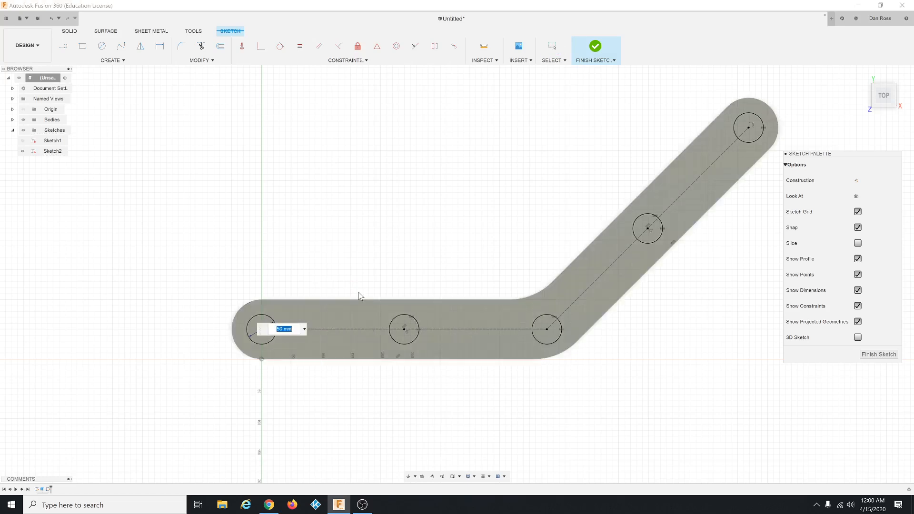
{"action": "type", "text": "60"}
{"action": "key", "text": "Return"}
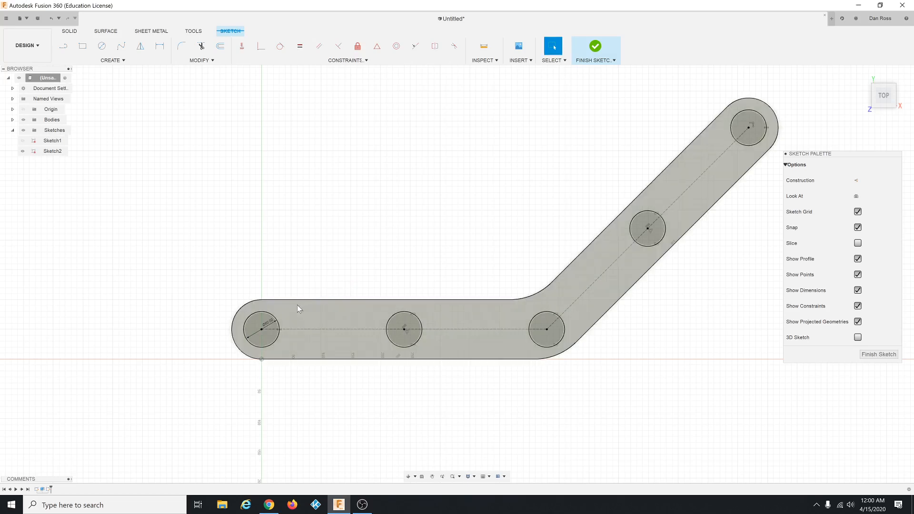
{"action": "double_click", "coordinate": [269, 324]}
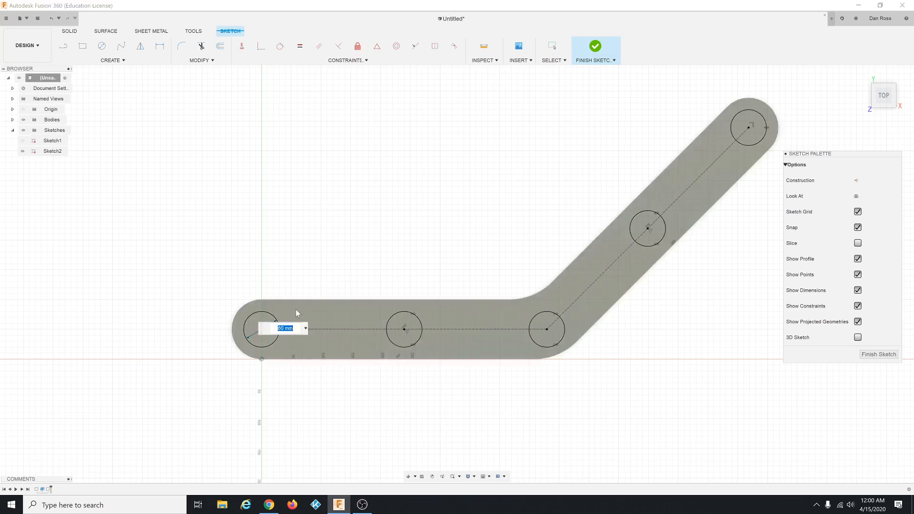
{"action": "key", "text": "Return"}
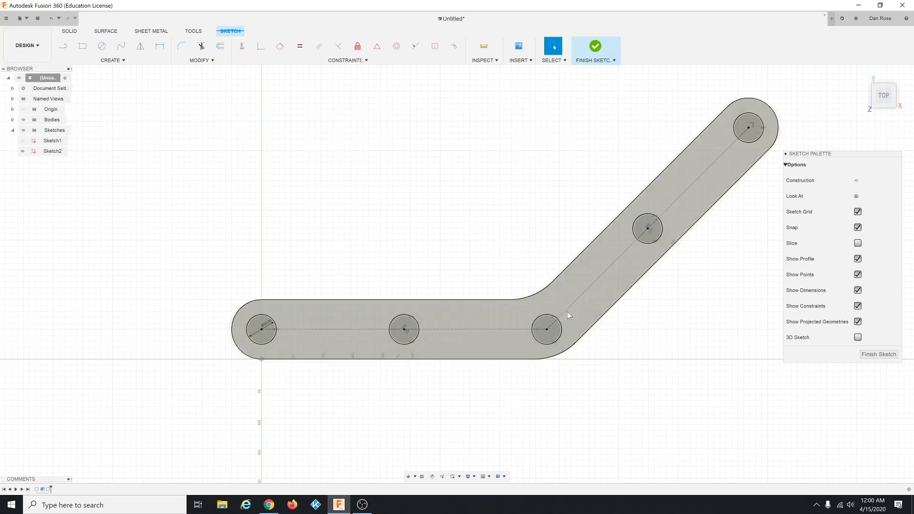
{"action": "scroll", "coordinate": [202, 243], "scroll_direction": "down", "scroll_amount": 3}
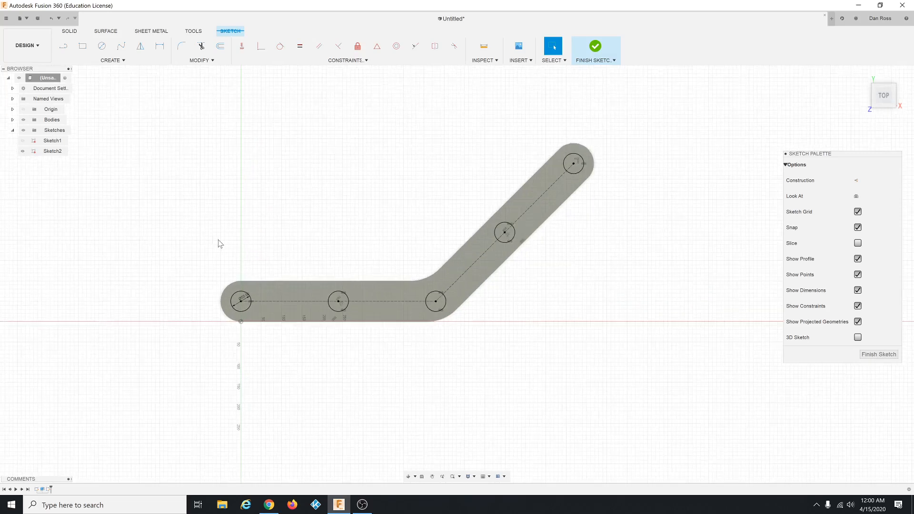
{"action": "scroll", "coordinate": [338, 301], "scroll_direction": "up", "scroll_amount": 4}
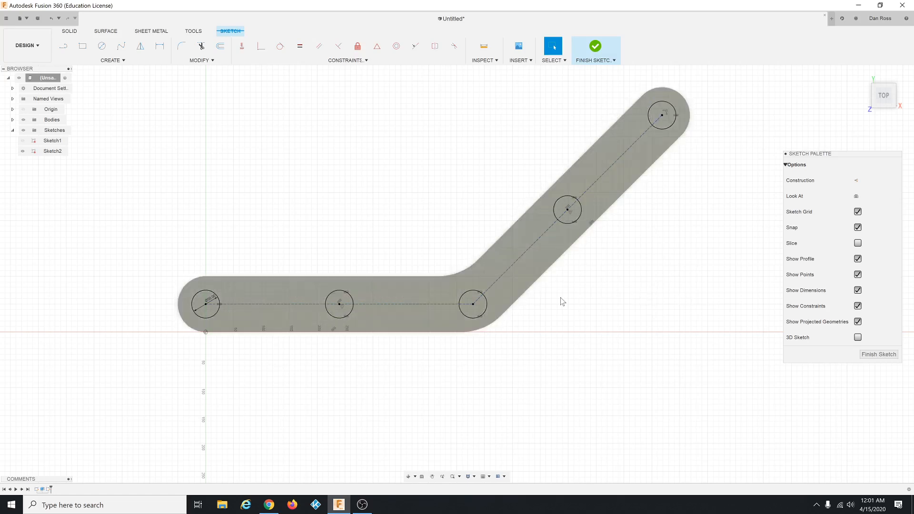
{"action": "scroll", "coordinate": [730, 311], "scroll_direction": "down", "scroll_amount": 1}
{"action": "scroll", "coordinate": [686, 302], "scroll_direction": "down", "scroll_amount": 1}
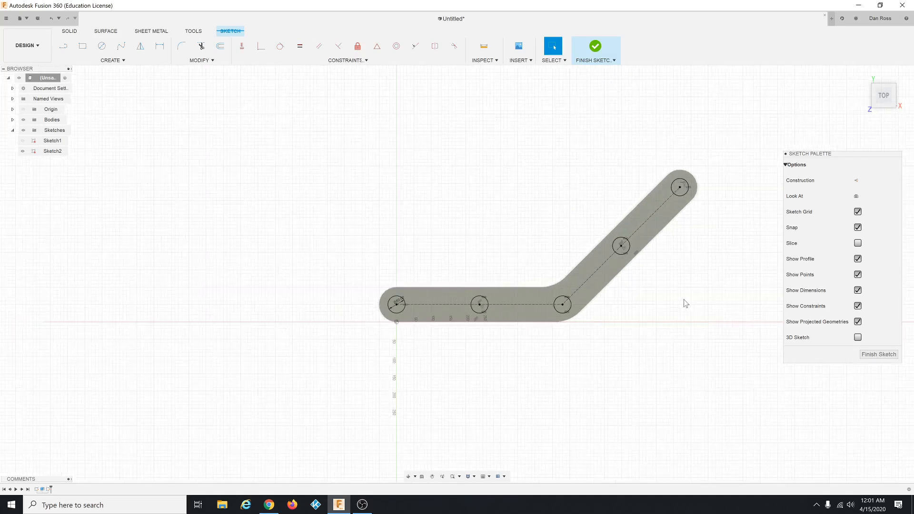
{"action": "scroll", "coordinate": [431, 338], "scroll_direction": "up", "scroll_amount": 2}
{"action": "scroll", "coordinate": [392, 336], "scroll_direction": "down", "scroll_amount": 1}
{"action": "scroll", "coordinate": [641, 323], "scroll_direction": "down", "scroll_amount": 2}
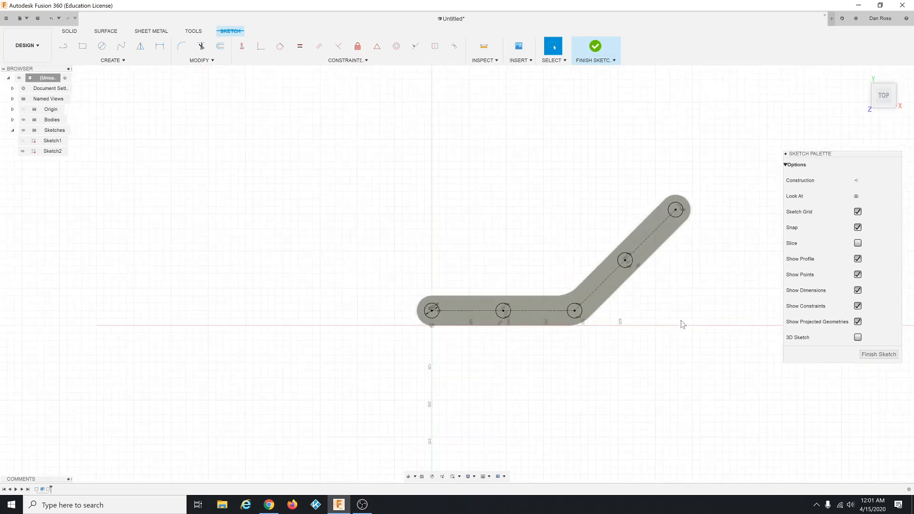
{"action": "scroll", "coordinate": [729, 264], "scroll_direction": "up", "scroll_amount": 3}
{"action": "scroll", "coordinate": [678, 291], "scroll_direction": "up", "scroll_amount": 1}
{"action": "scroll", "coordinate": [651, 306], "scroll_direction": "up", "scroll_amount": 1}
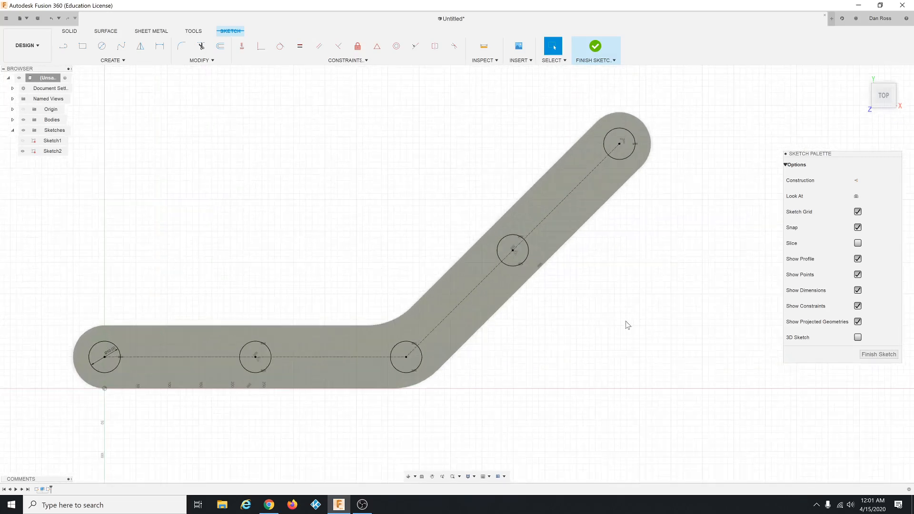
{"action": "scroll", "coordinate": [579, 360], "scroll_direction": "down", "scroll_amount": 1}
{"action": "scroll", "coordinate": [533, 390], "scroll_direction": "up", "scroll_amount": 1}
{"action": "scroll", "coordinate": [573, 332], "scroll_direction": "down", "scroll_amount": 1}
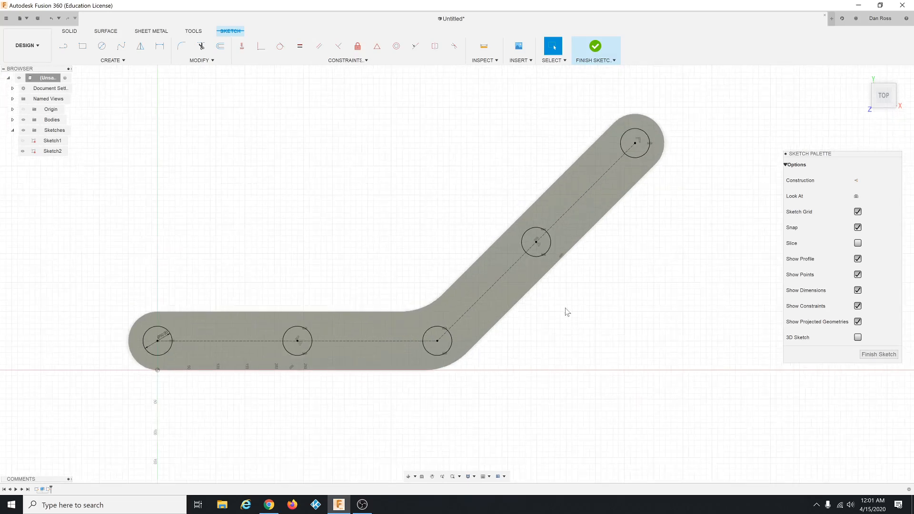
{"action": "scroll", "coordinate": [565, 312], "scroll_direction": "up", "scroll_amount": 1}
{"action": "scroll", "coordinate": [553, 297], "scroll_direction": "down", "scroll_amount": 2}
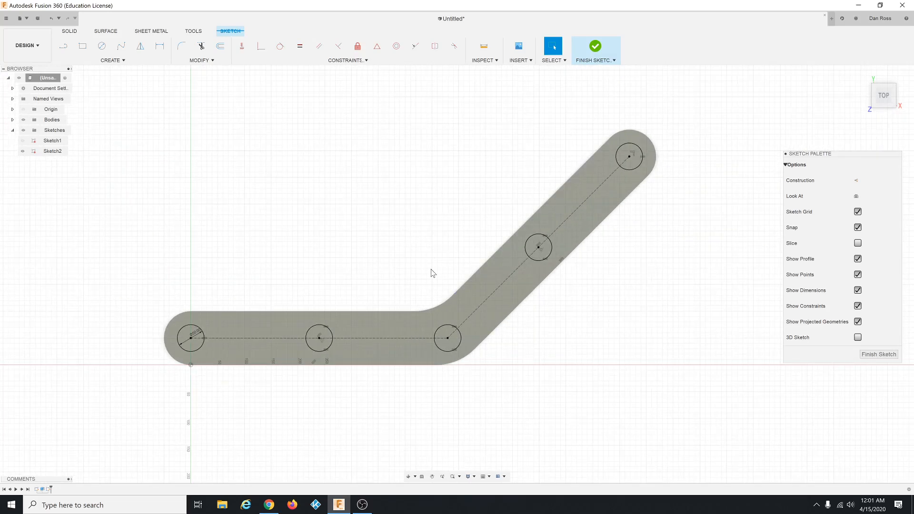
{"action": "scroll", "coordinate": [431, 272], "scroll_direction": "up", "scroll_amount": 1}
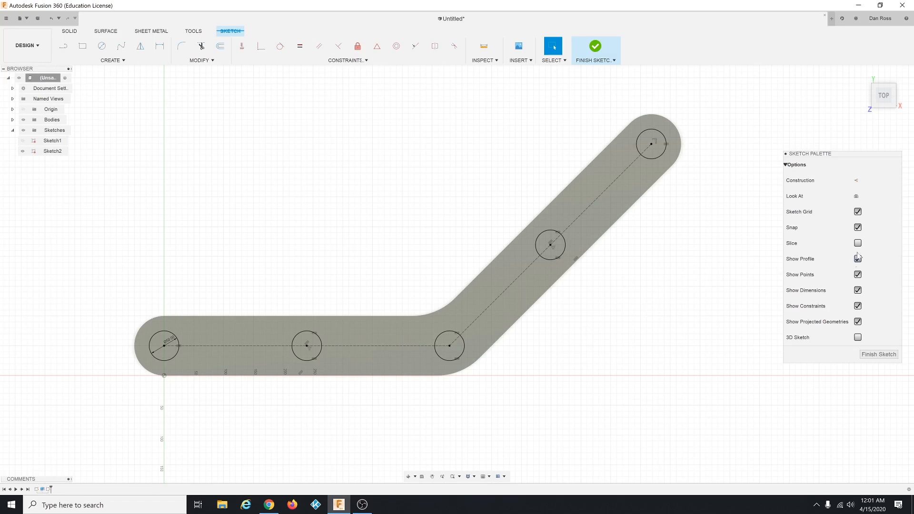
Finish the sketch of the five hole circles on the bracket's top face.
{"action": "left_click_drag", "start_coordinate": [854, 157], "coordinate": [853, 126]}
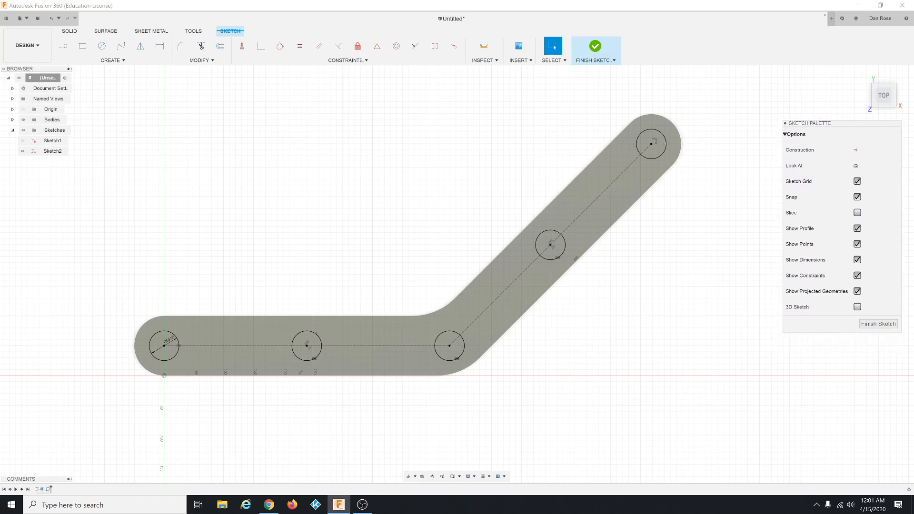
{"action": "key", "text": "alt+Tab"}
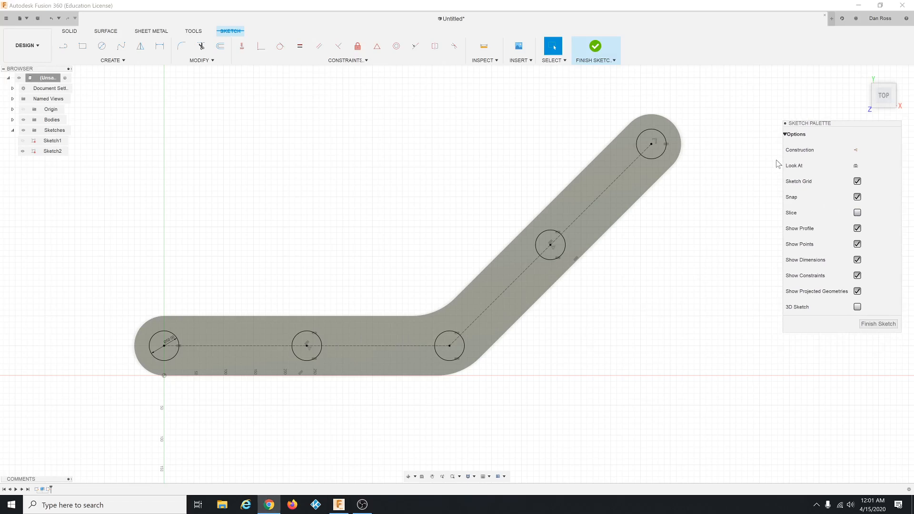
{"action": "left_click", "coordinate": [887, 110]}
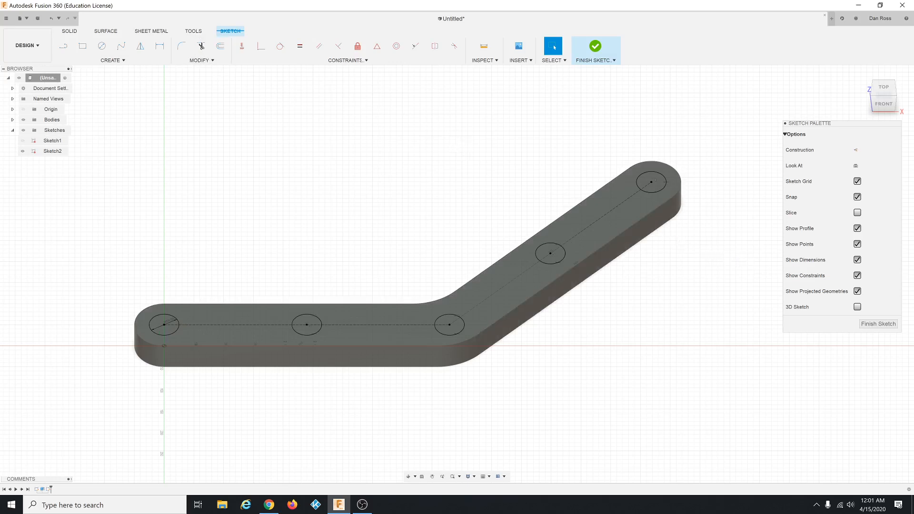
{"action": "key", "text": "alt+Tab"}
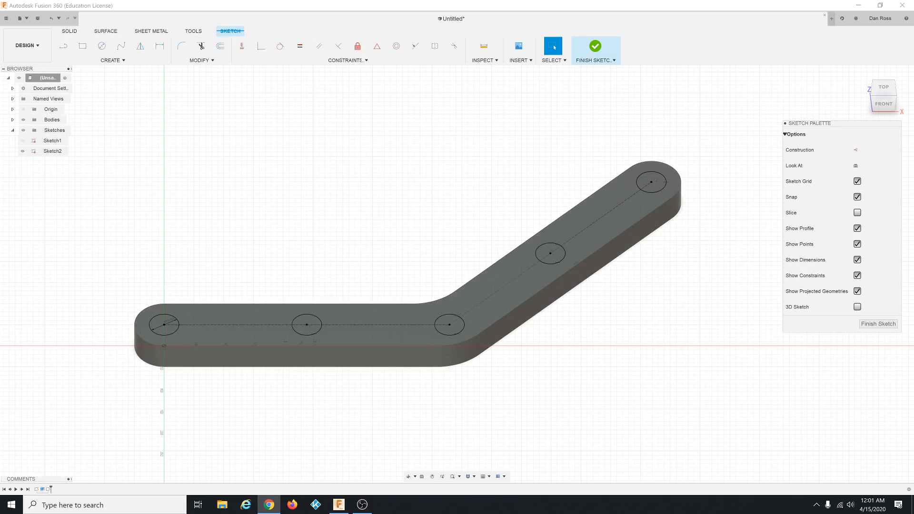
{"action": "left_click", "coordinate": [879, 324]}
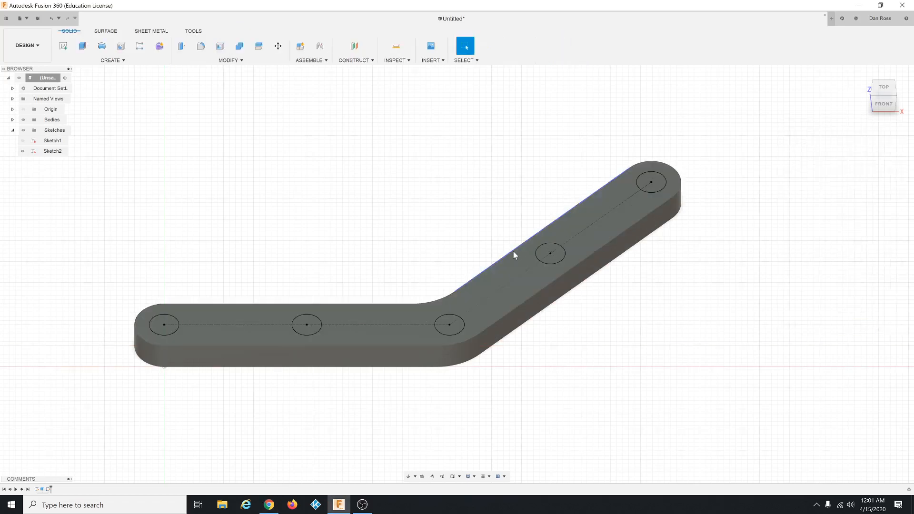
Press Pull all five circles about 290 mm downward through the bracket as a Cut to make the through holes.
{"action": "left_click", "coordinate": [183, 53]}
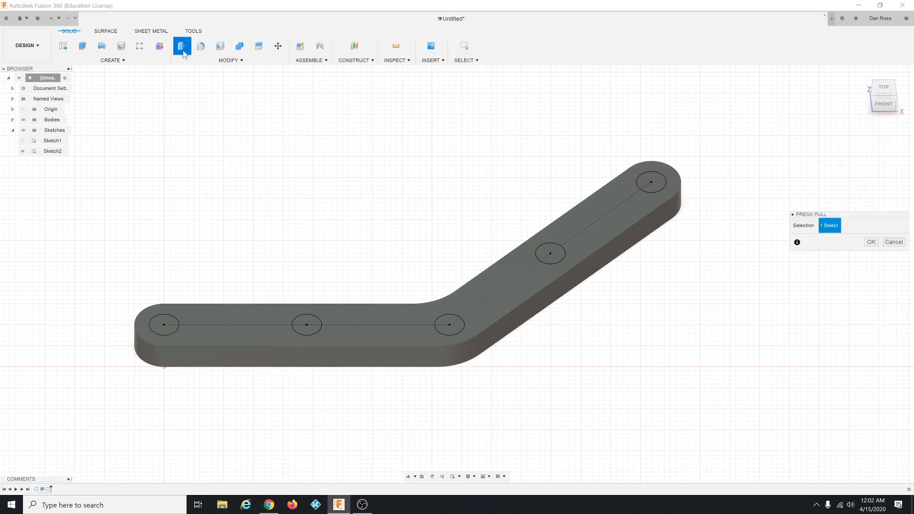
{"action": "left_click", "coordinate": [164, 325]}
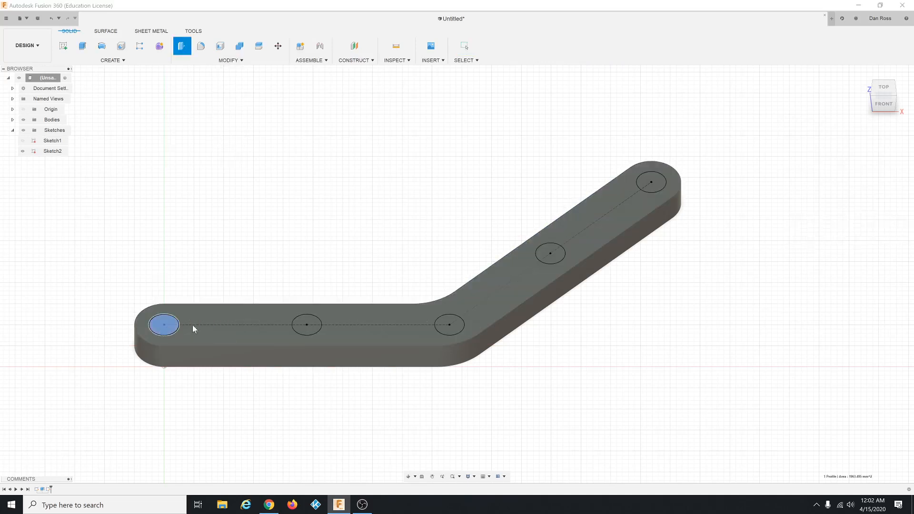
{"action": "left_click", "coordinate": [307, 325]}
{"action": "left_click", "coordinate": [450, 325]}
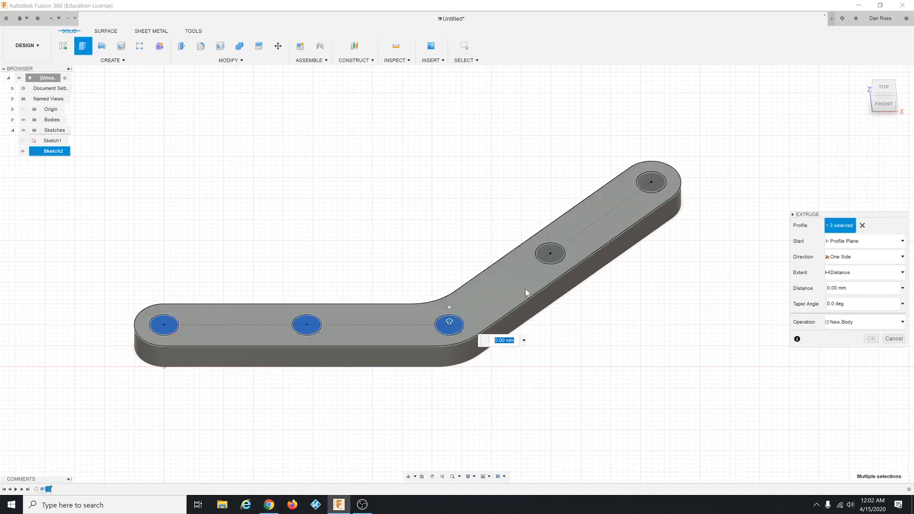
{"action": "left_click", "coordinate": [550, 253]}
{"action": "left_click", "coordinate": [658, 191]}
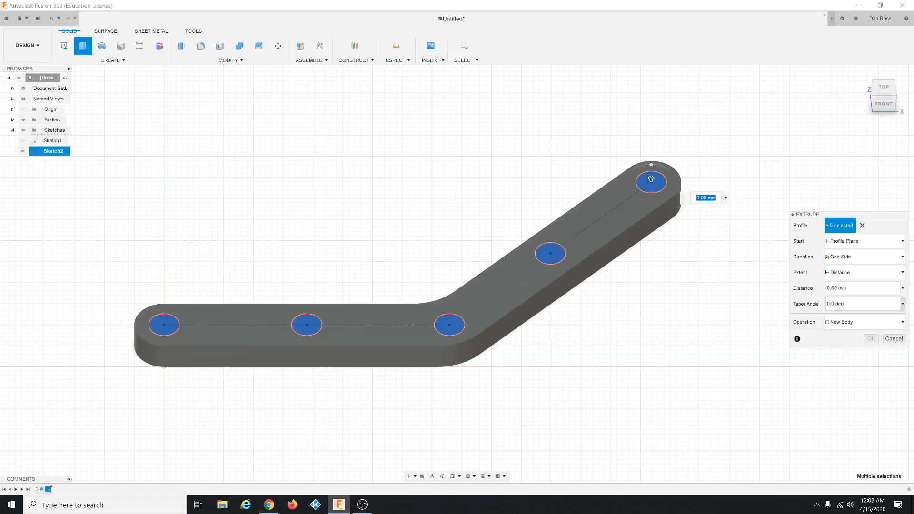
{"action": "left_click", "coordinate": [903, 322]}
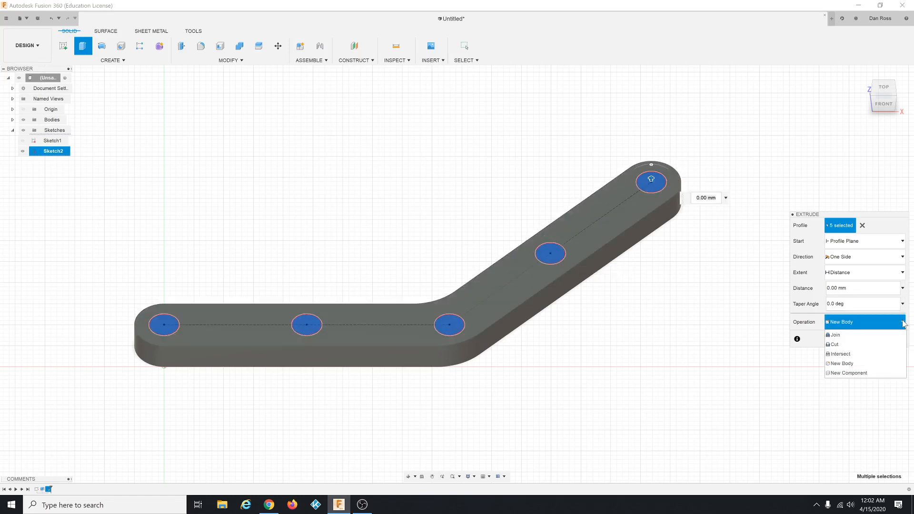
{"action": "left_click", "coordinate": [850, 345]}
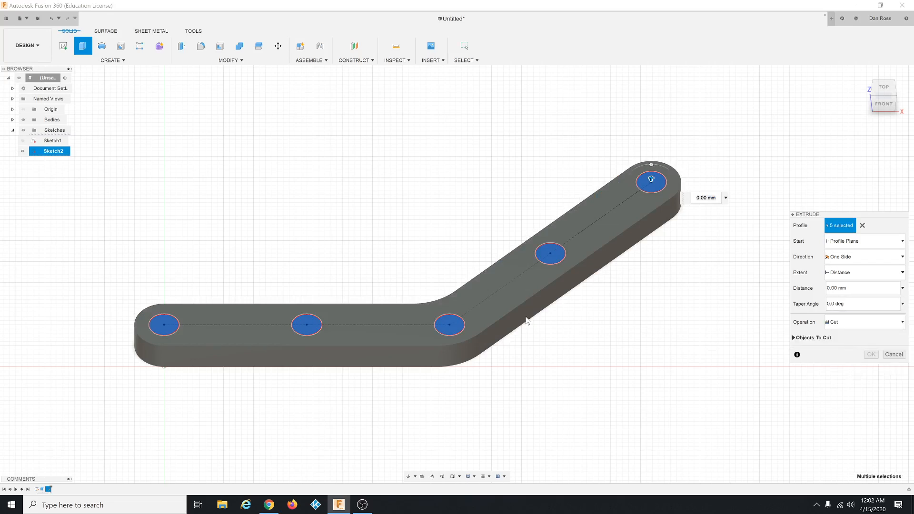
{"action": "left_click_drag", "start_coordinate": [648, 185], "coordinate": [652, 324]}
{"action": "mouse_move", "coordinate": [684, 295]}
{"action": "left_mouse_down"}
{"action": "mouse_move", "coordinate": [686, 269]}
{"action": "mouse_move", "coordinate": [673, 300]}
{"action": "left_mouse_up"}
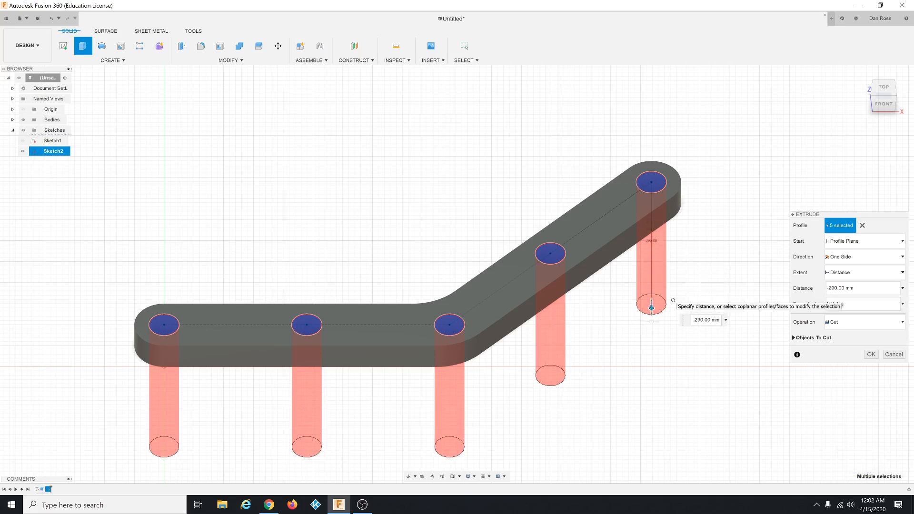
{"action": "left_click", "coordinate": [872, 355]}
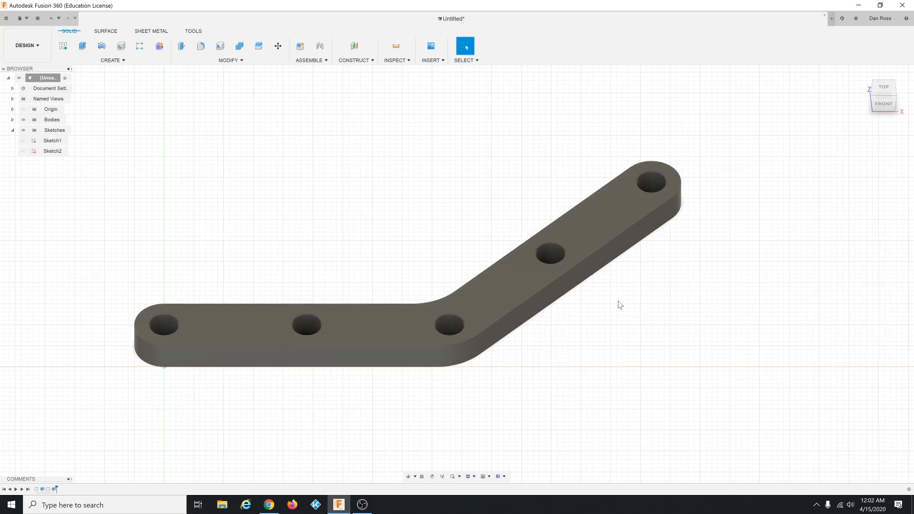
Switch to the Windows snipping tool and capture a rectangular snip of the whole bracket seen from above.
{"action": "mouse_move", "coordinate": [618, 304]}
{"action": "middle_mouse_down", "text": "shift"}
{"action": "mouse_move", "coordinate": [606, 318]}
{"action": "mouse_move", "coordinate": [615, 311]}
{"action": "middle_mouse_up", "text": "shift"}
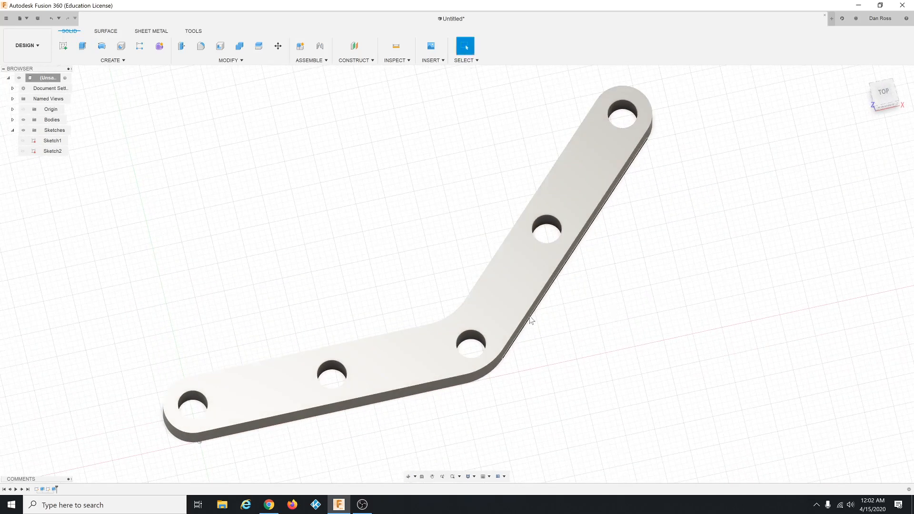
{"action": "key", "text": "super"}
{"action": "type", "text": "s"}
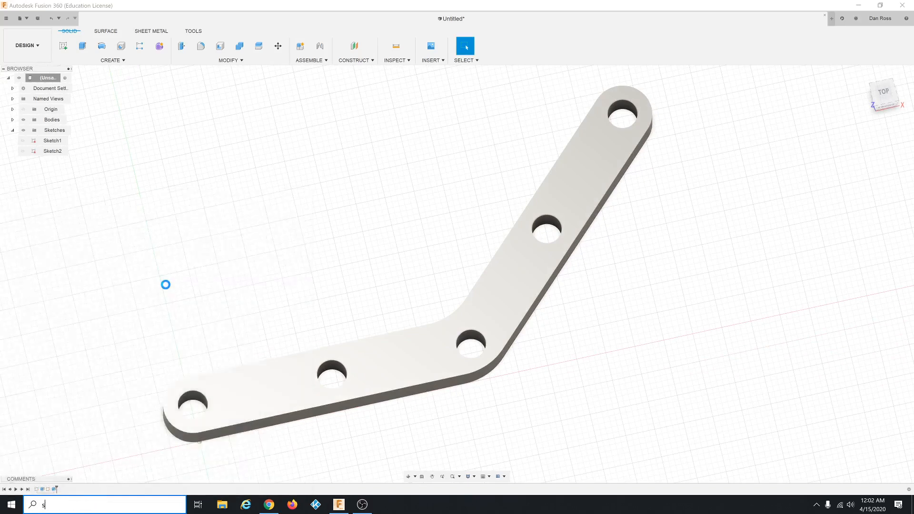
{"action": "left_click", "coordinate": [86, 239]}
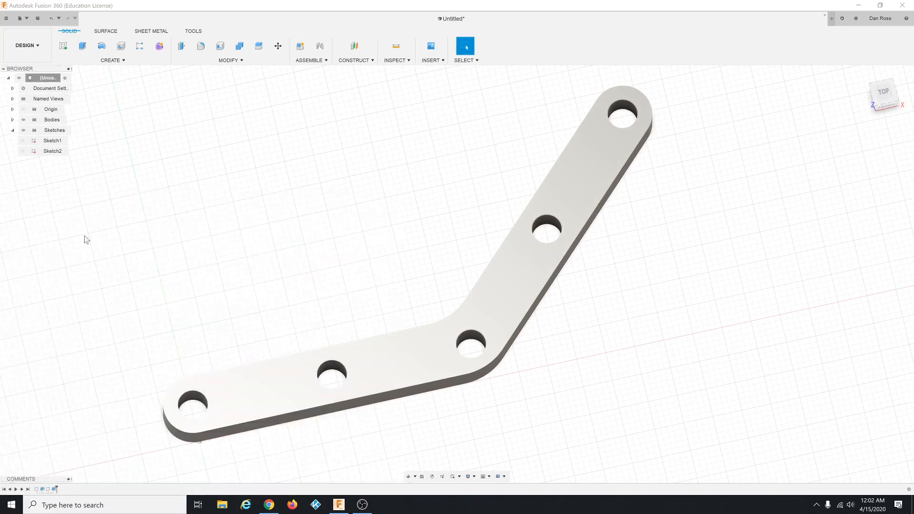
{"action": "left_click", "coordinate": [298, 150]}
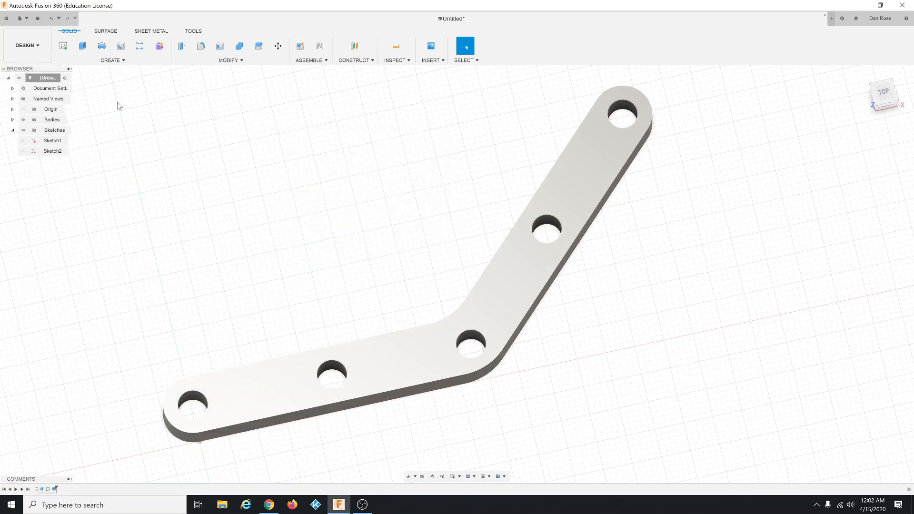
{"action": "left_click_drag", "start_coordinate": [98, 71], "coordinate": [682, 467]}
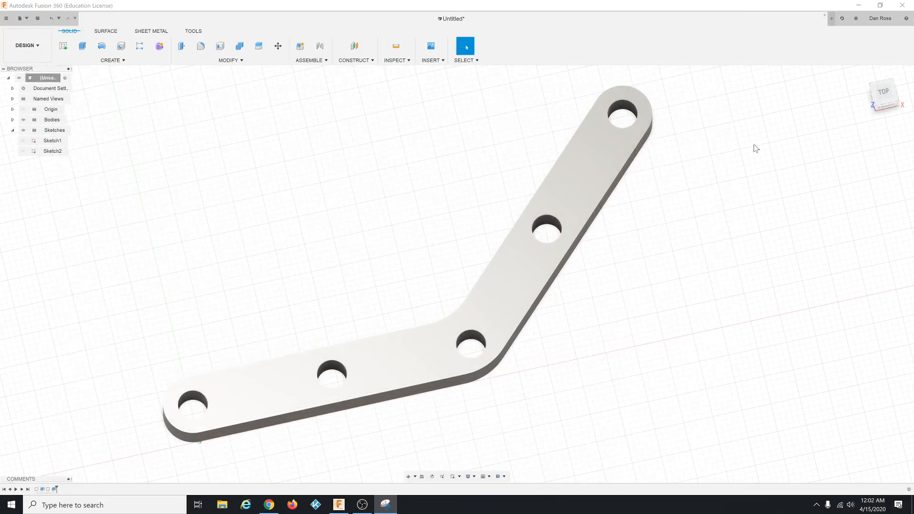